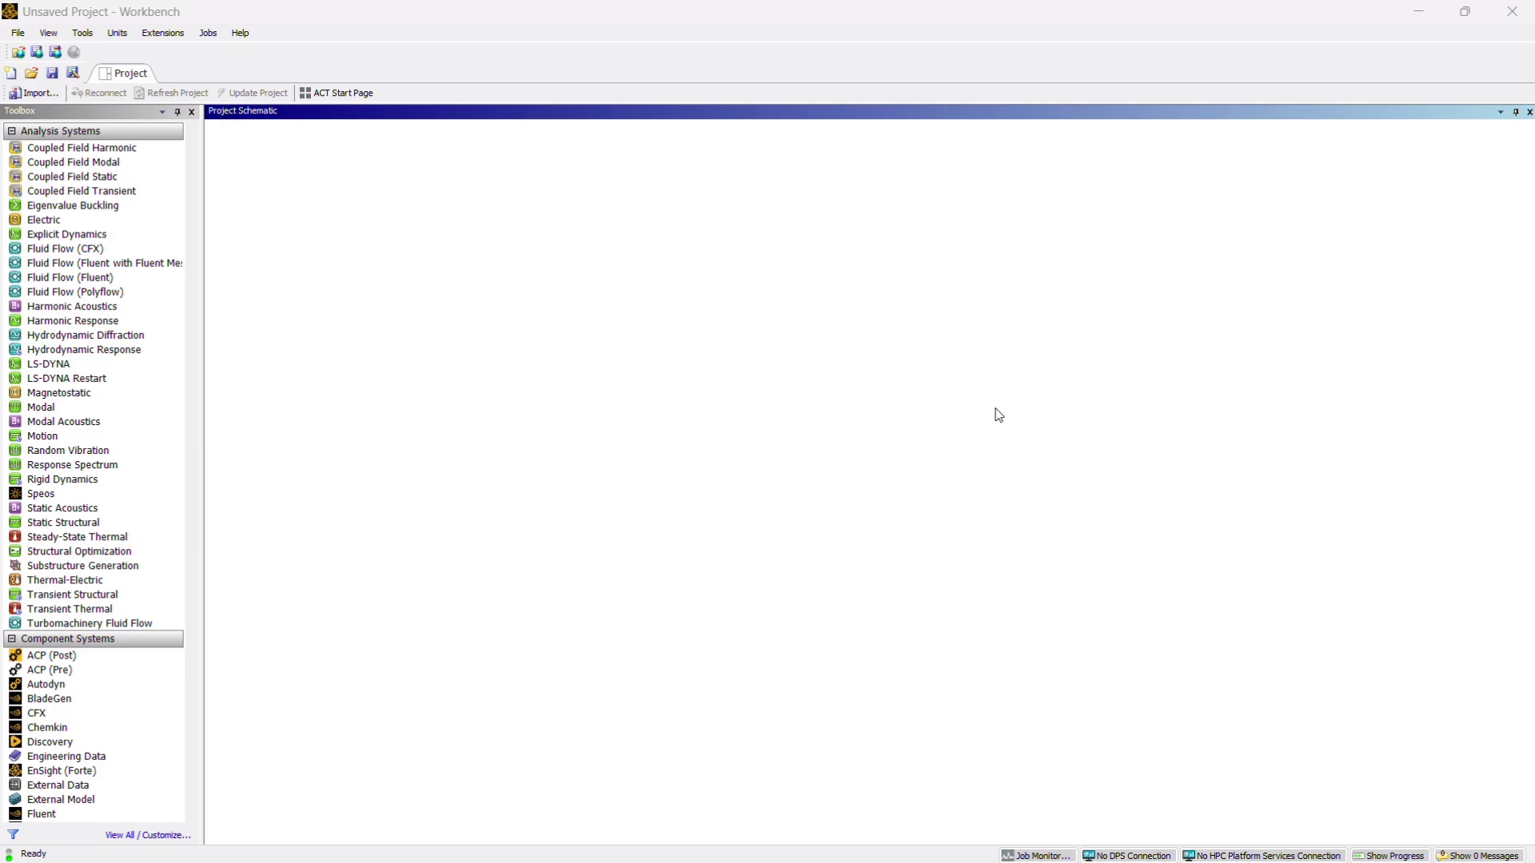
Add a Static Structural system and check that its Engineering Data lists only Structural Steel.
{"action": "double_click", "coordinate": [82, 524]}
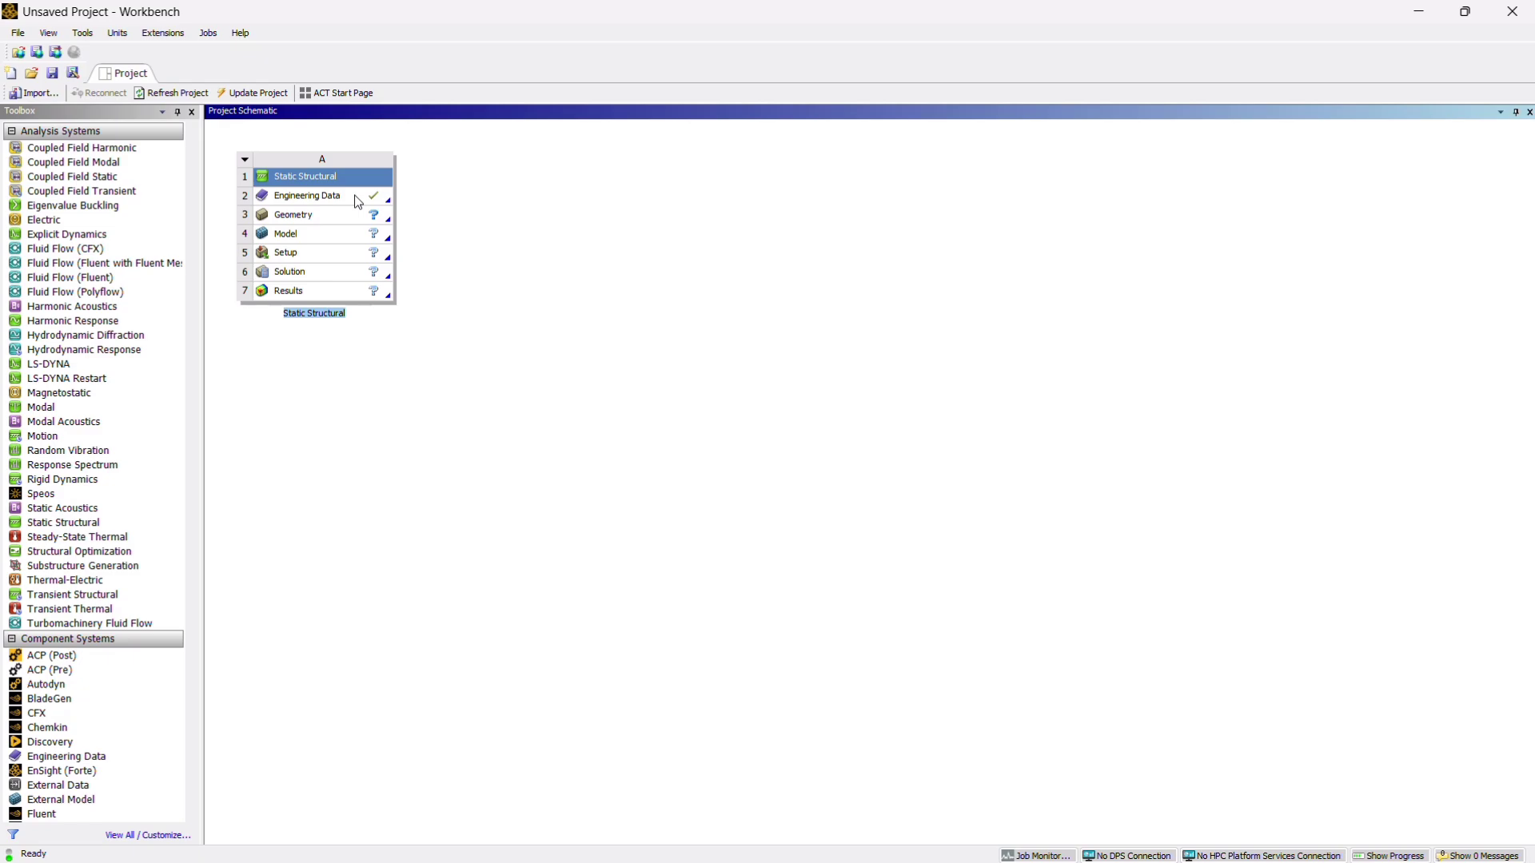
{"action": "double_click", "coordinate": [357, 197]}
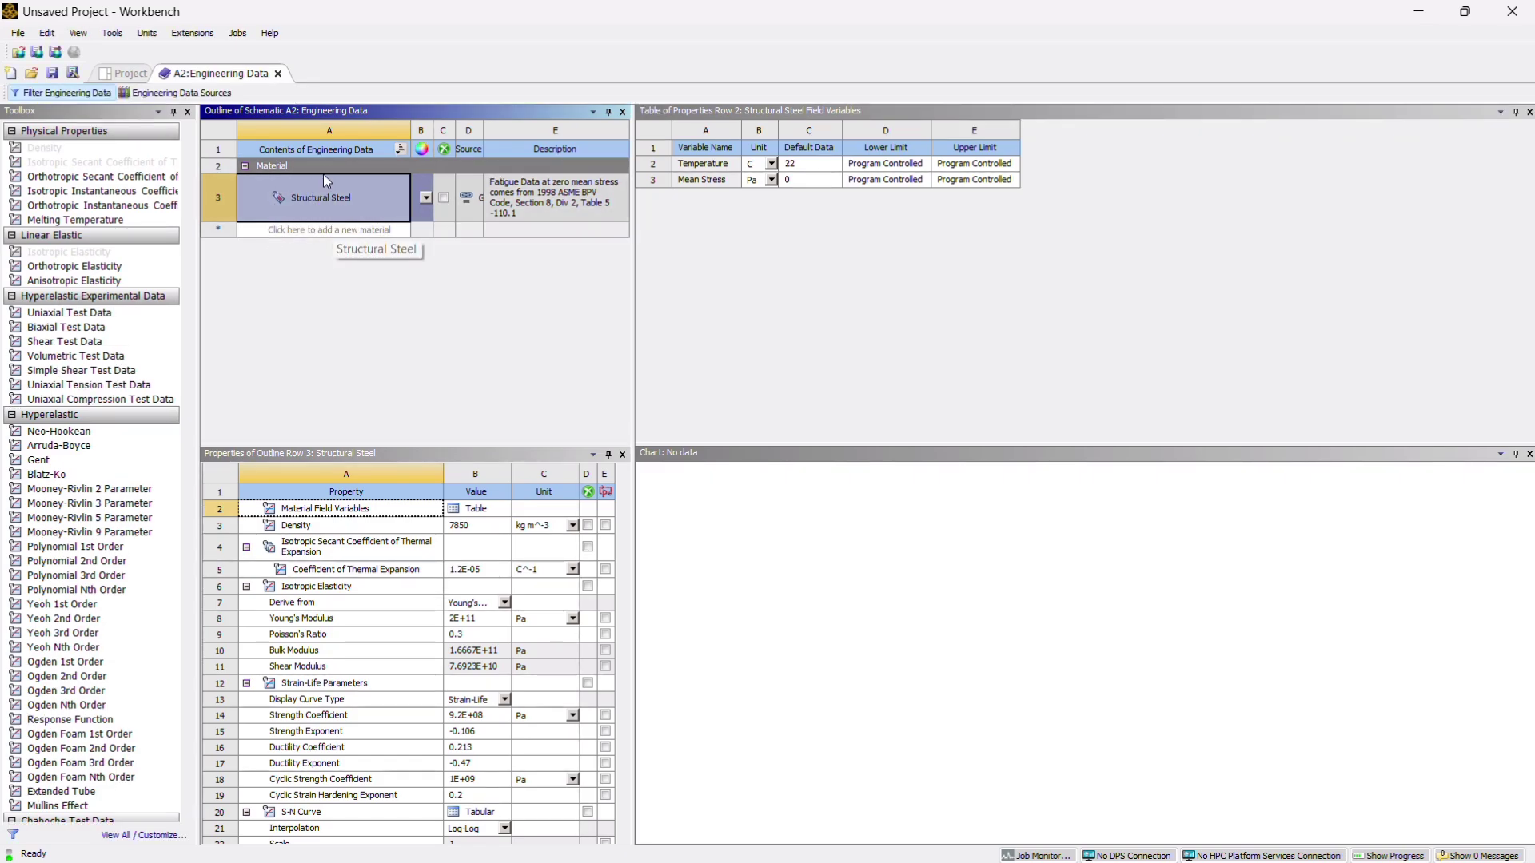
{"action": "left_click", "coordinate": [278, 72]}
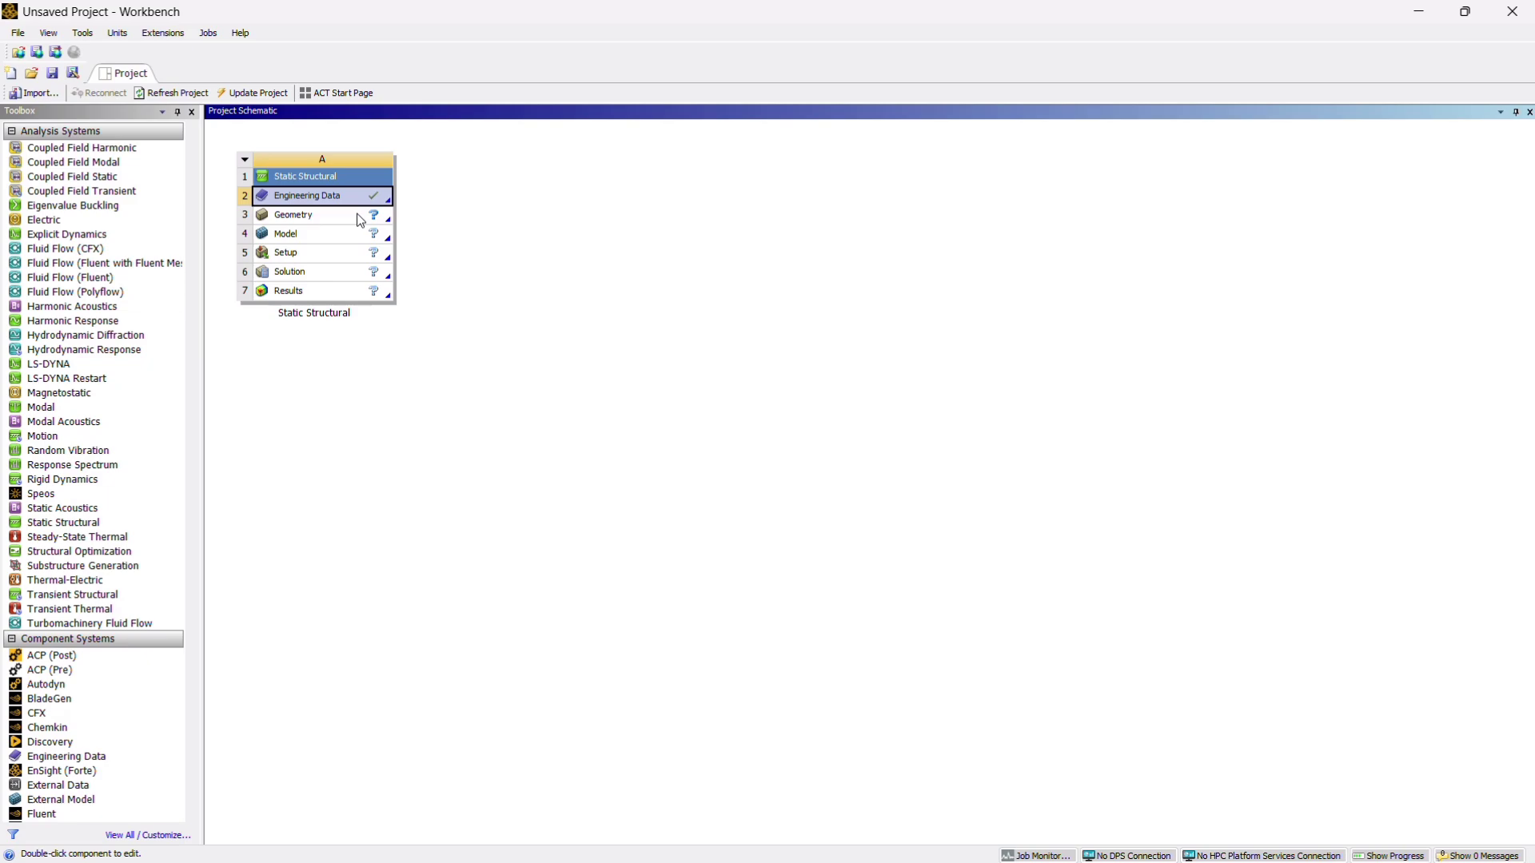
Create a new DesignModeler geometry from the system's Geometry cell.
{"action": "left_click", "coordinate": [360, 222]}
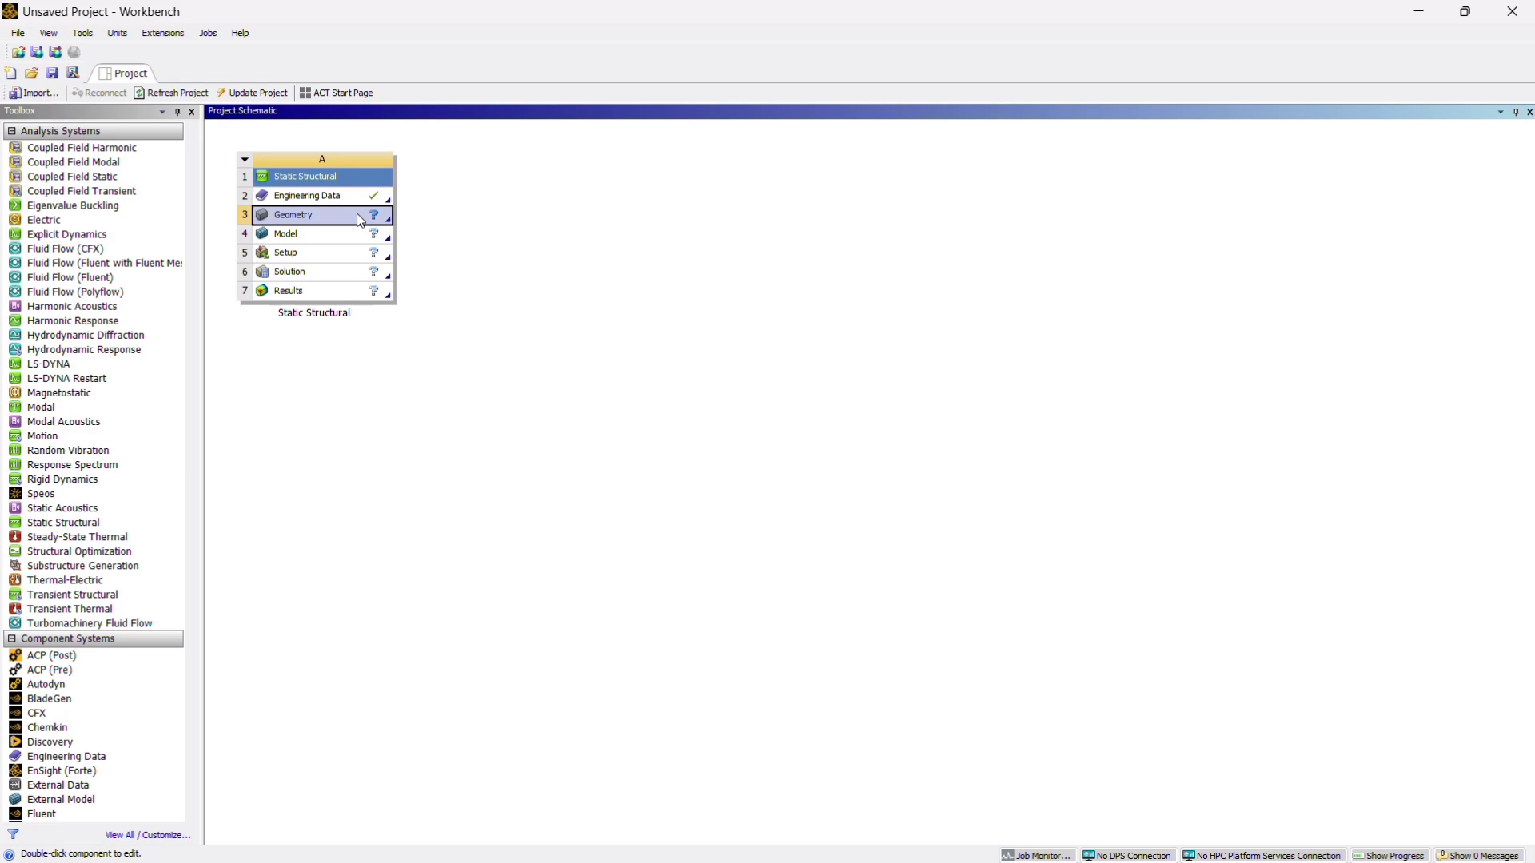
{"action": "right_click", "coordinate": [360, 221]}
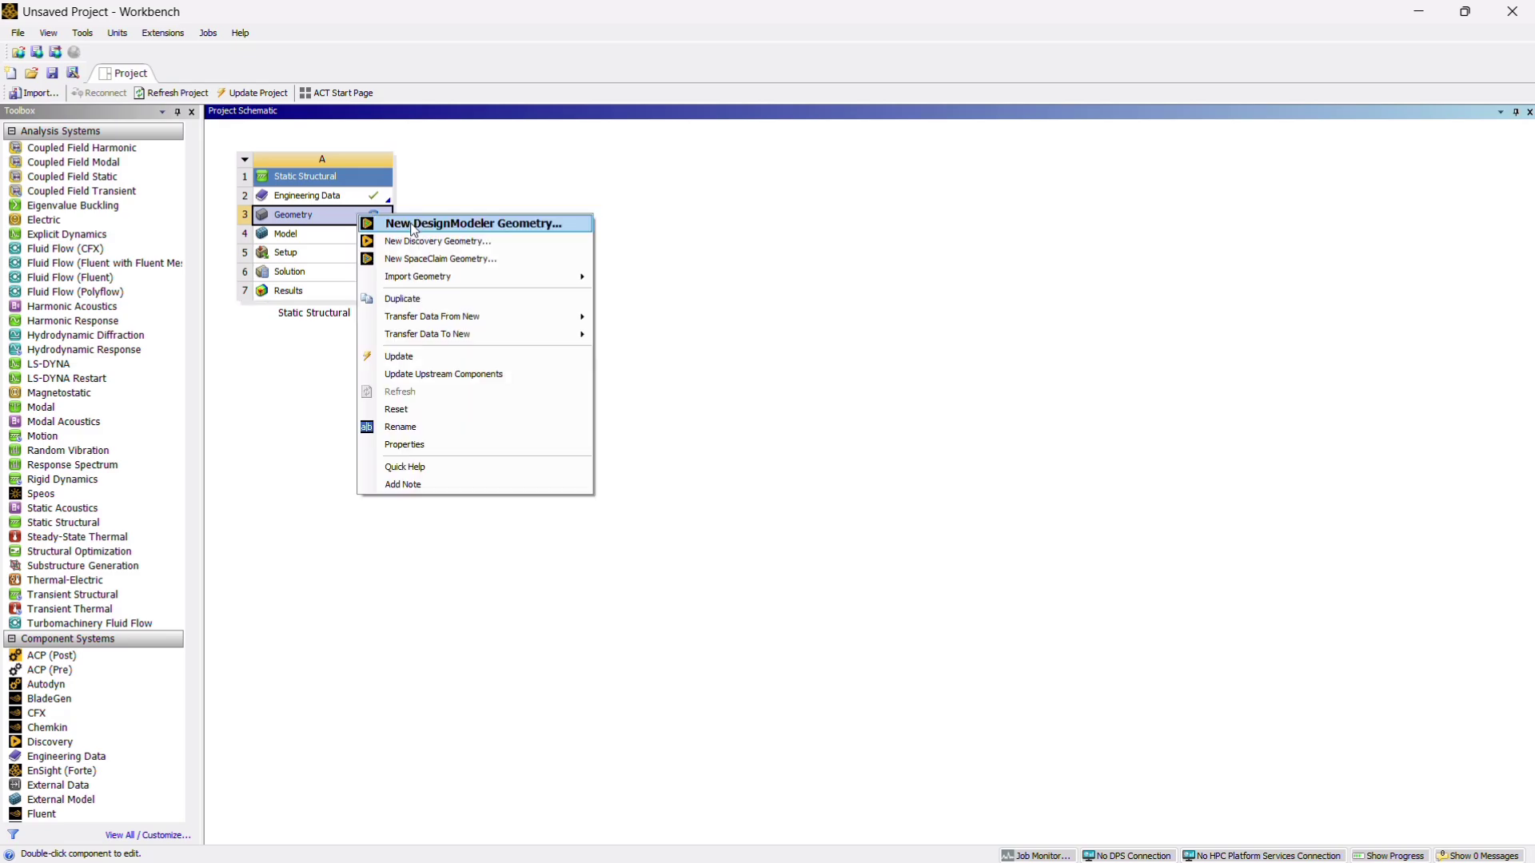
{"action": "left_click", "coordinate": [414, 227]}
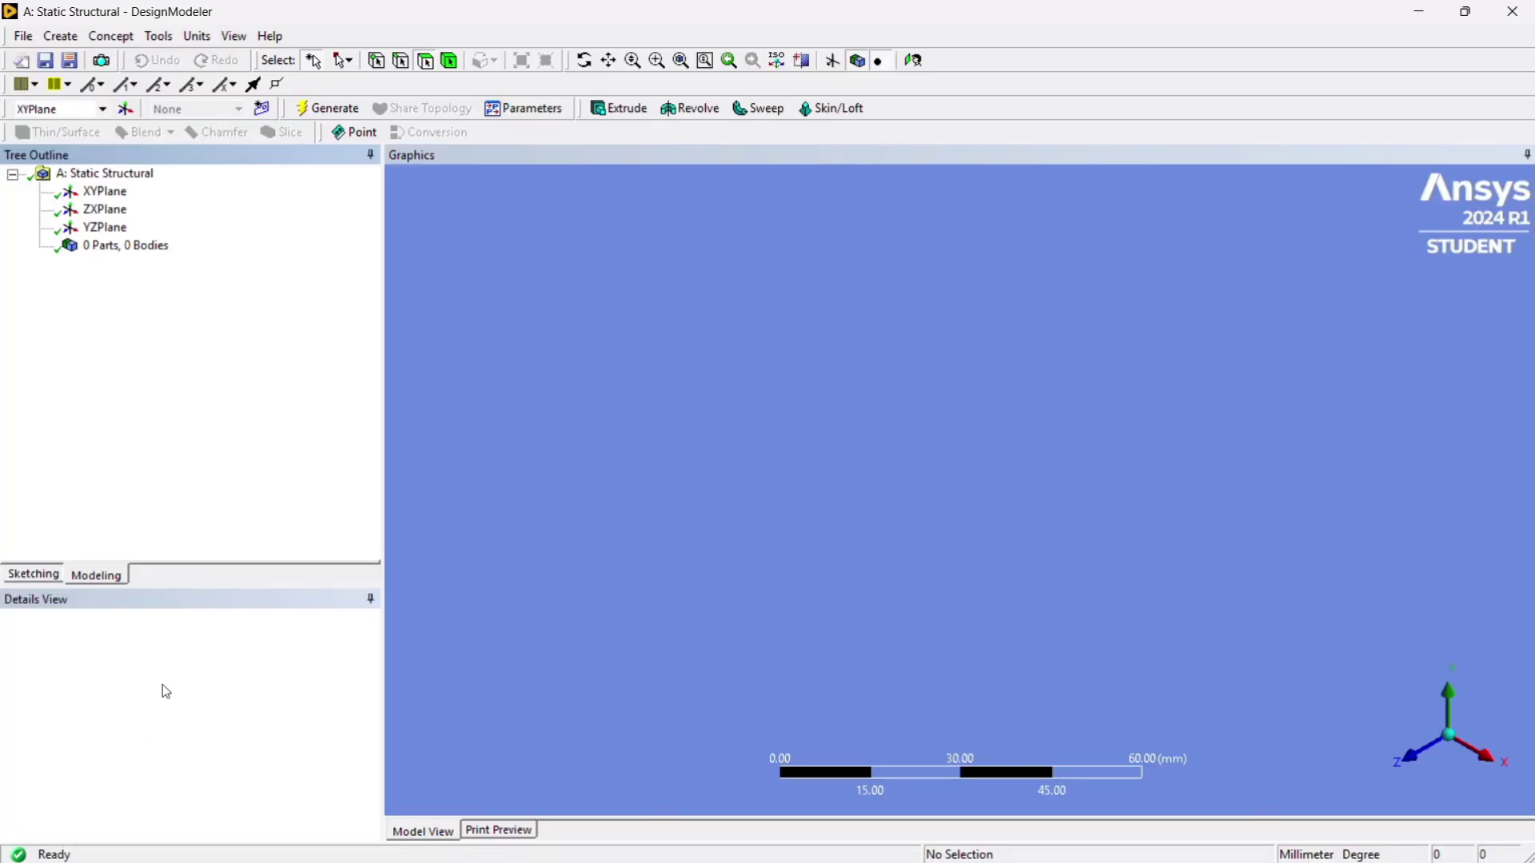
Look face-on at the XYPlane and zoom in on it.
{"action": "left_click", "coordinate": [112, 192]}
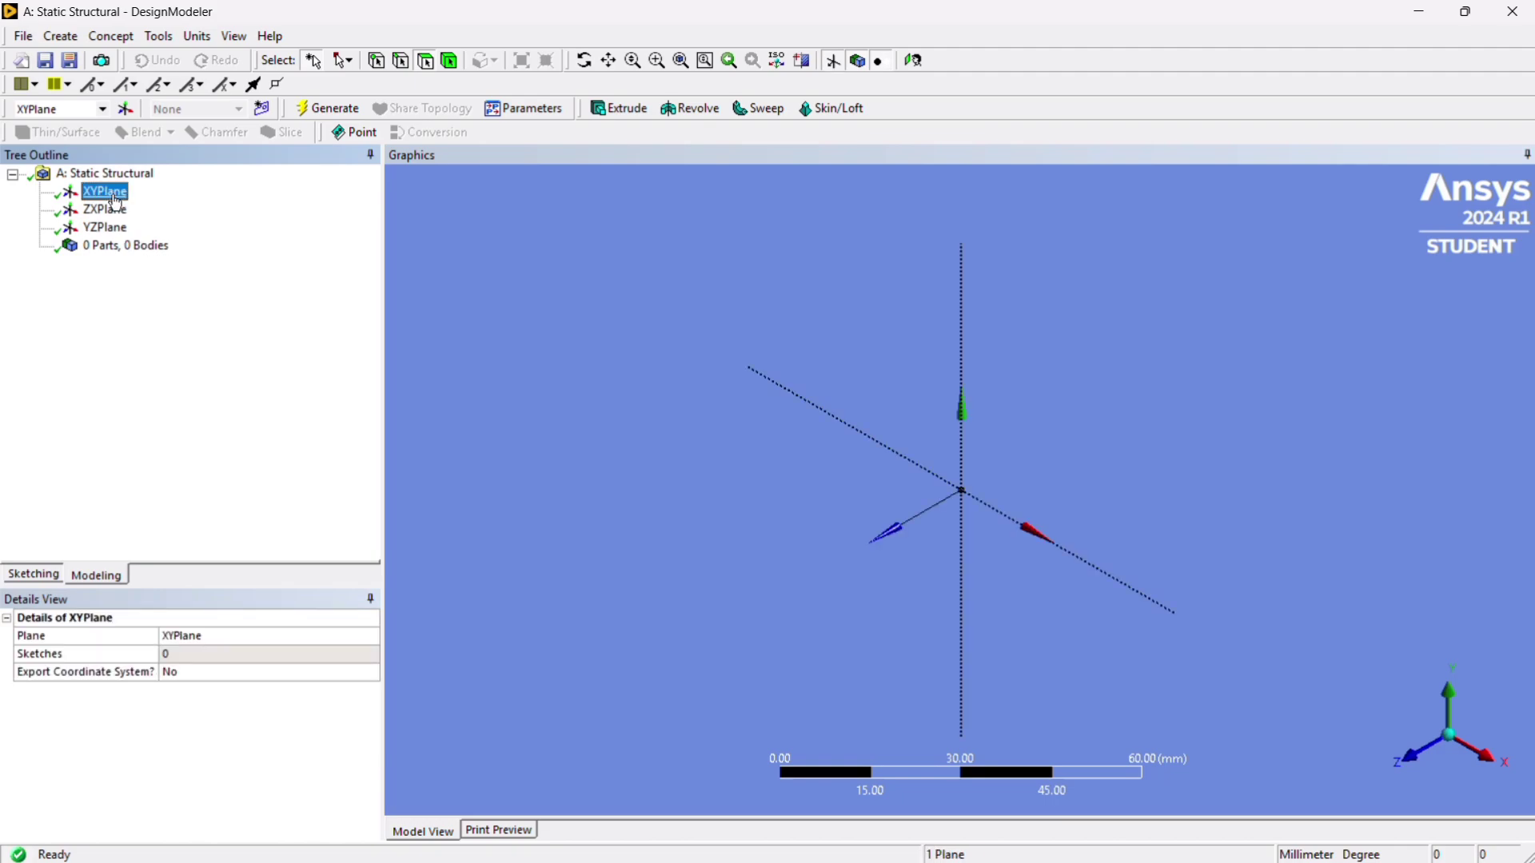
{"action": "right_click", "coordinate": [116, 203]}
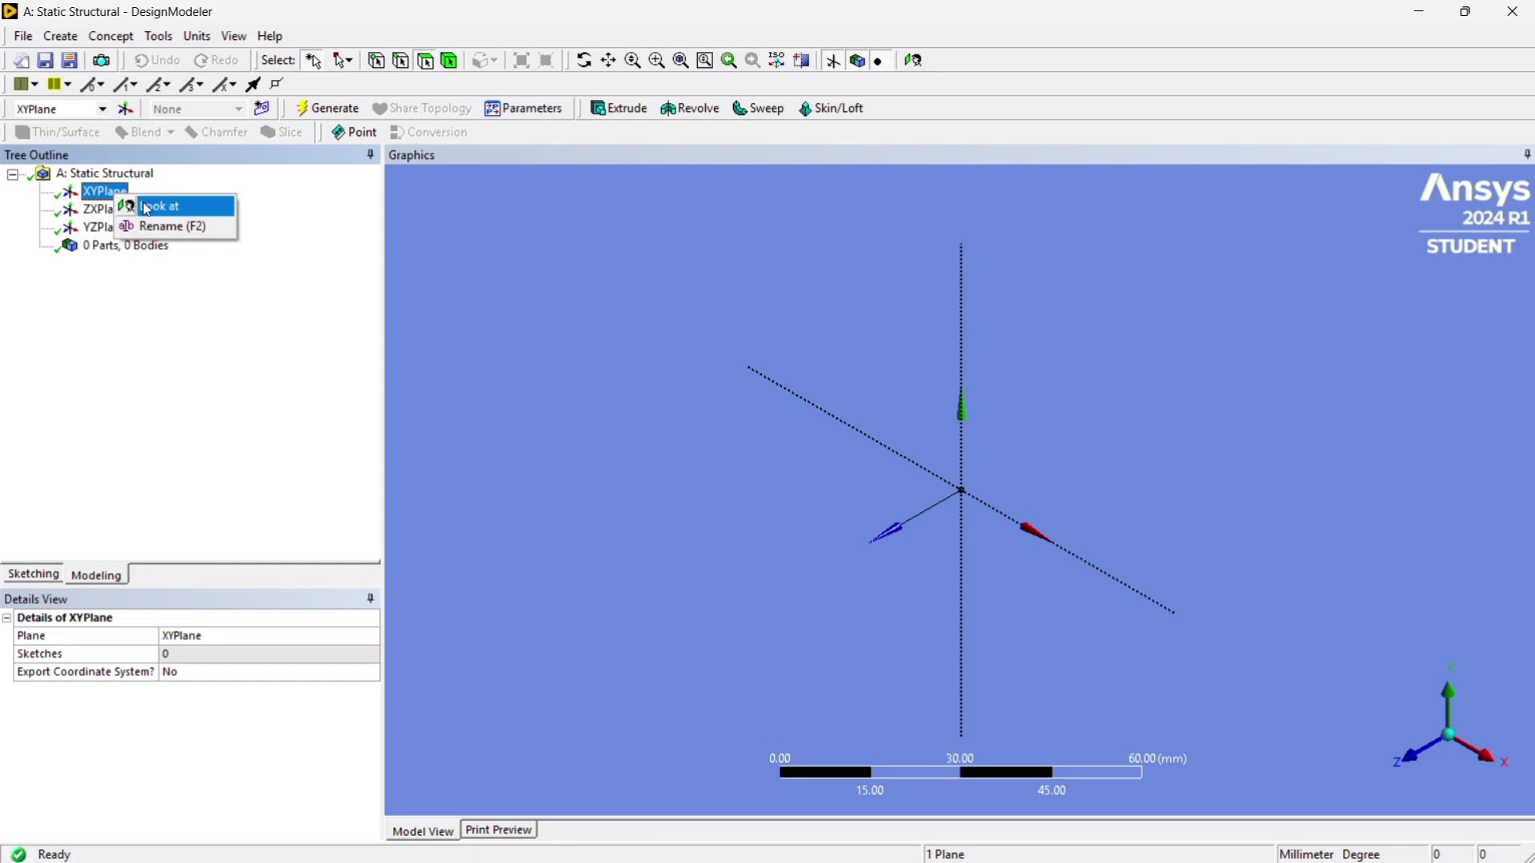
{"action": "left_click", "coordinate": [147, 210]}
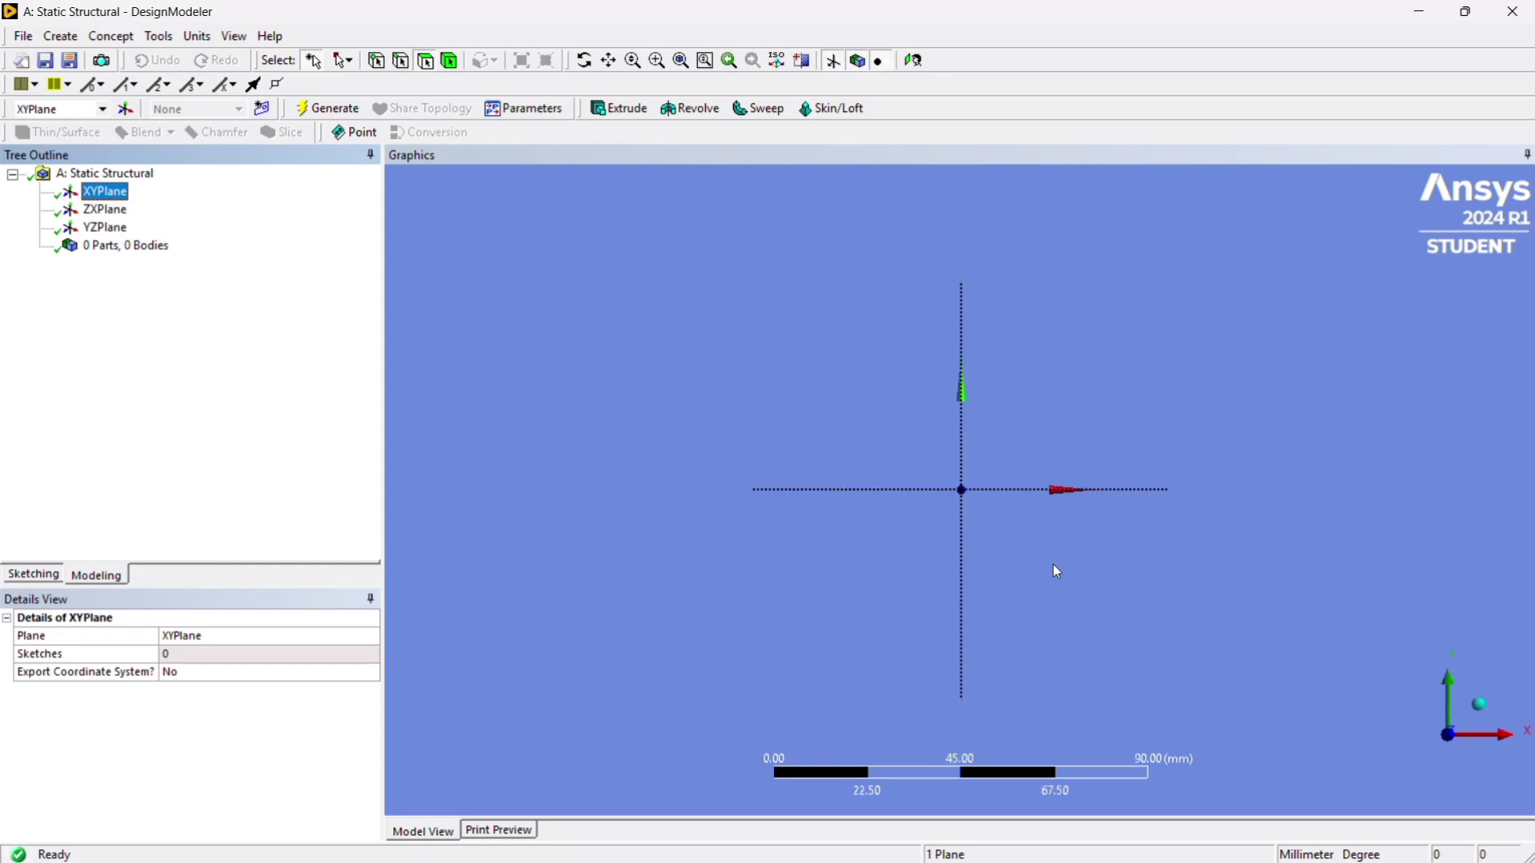
{"action": "scroll", "coordinate": [977, 509], "scroll_direction": "up", "scroll_amount": 1}
{"action": "scroll", "coordinate": [976, 509], "scroll_direction": "up", "scroll_amount": 1}
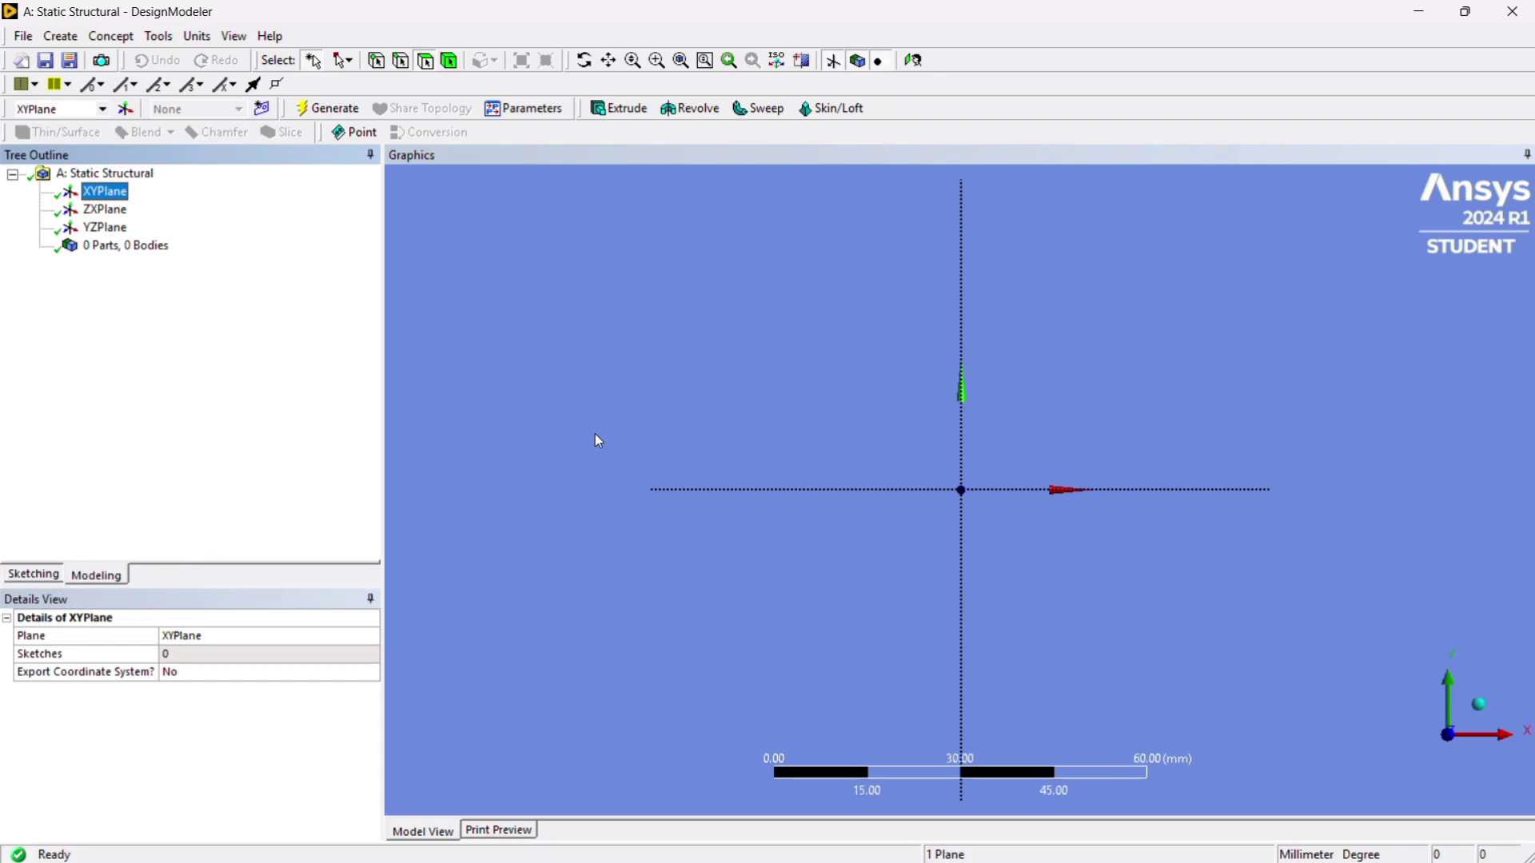
Draw a horizontal line across the origin on the XYPlane sketch.
{"action": "left_click", "coordinate": [33, 575]}
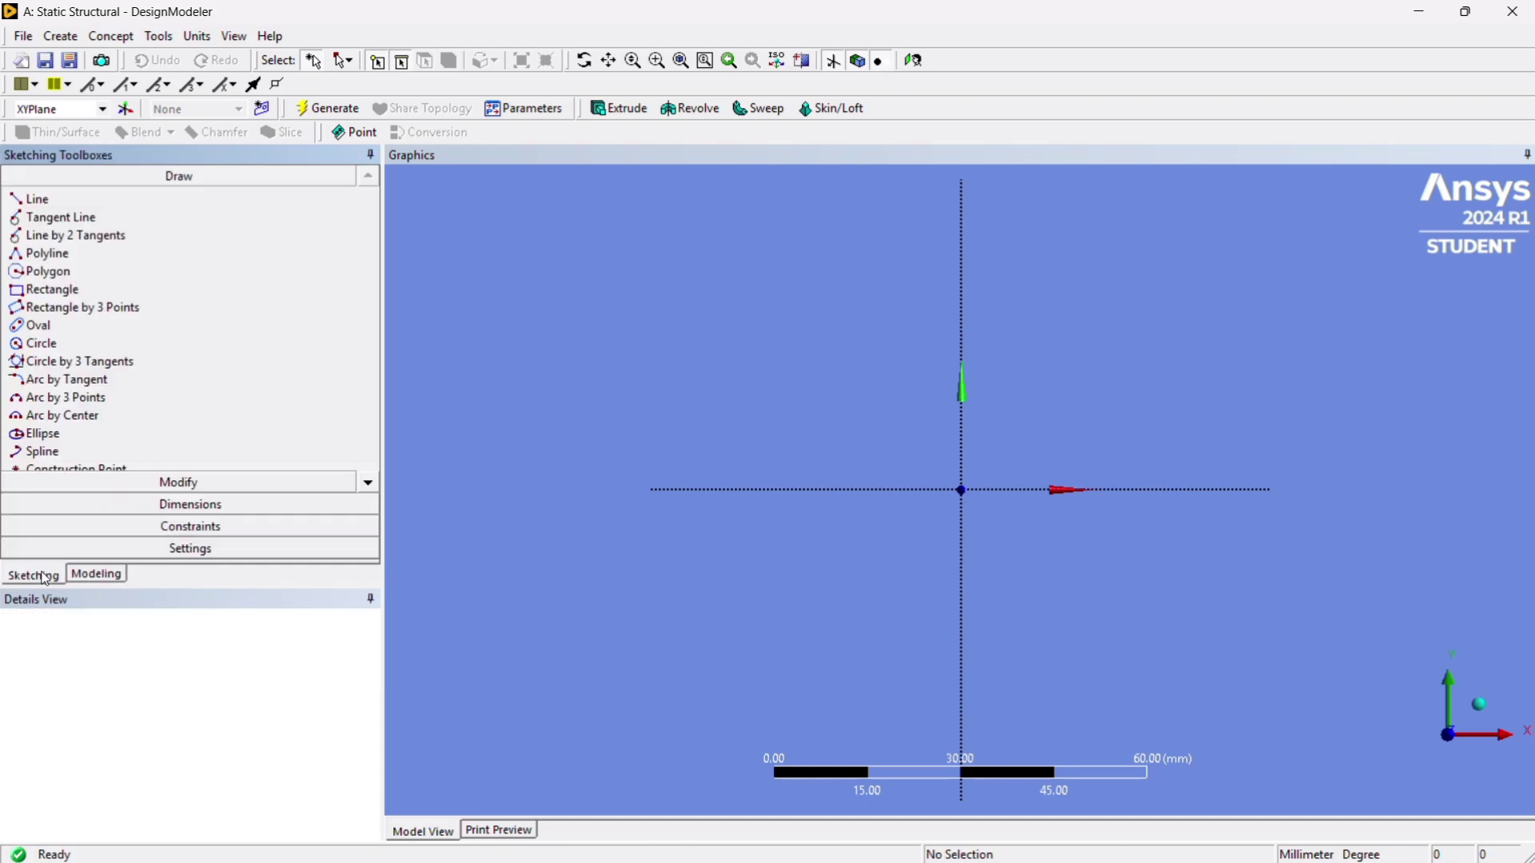
{"action": "left_click", "coordinate": [109, 199]}
{"action": "left_click", "coordinate": [703, 405]}
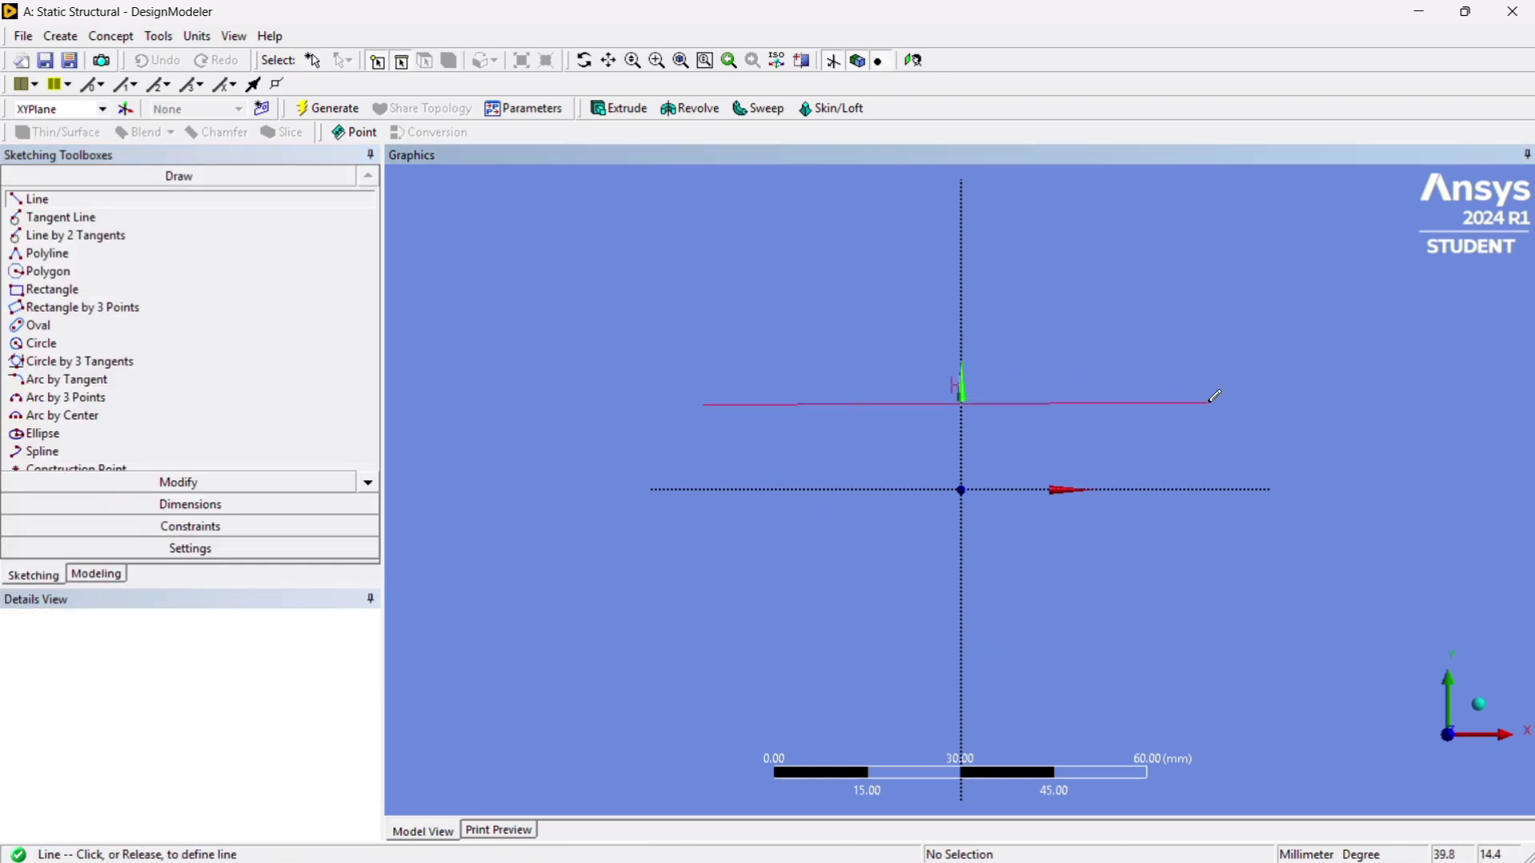
{"action": "left_click", "coordinate": [1259, 399]}
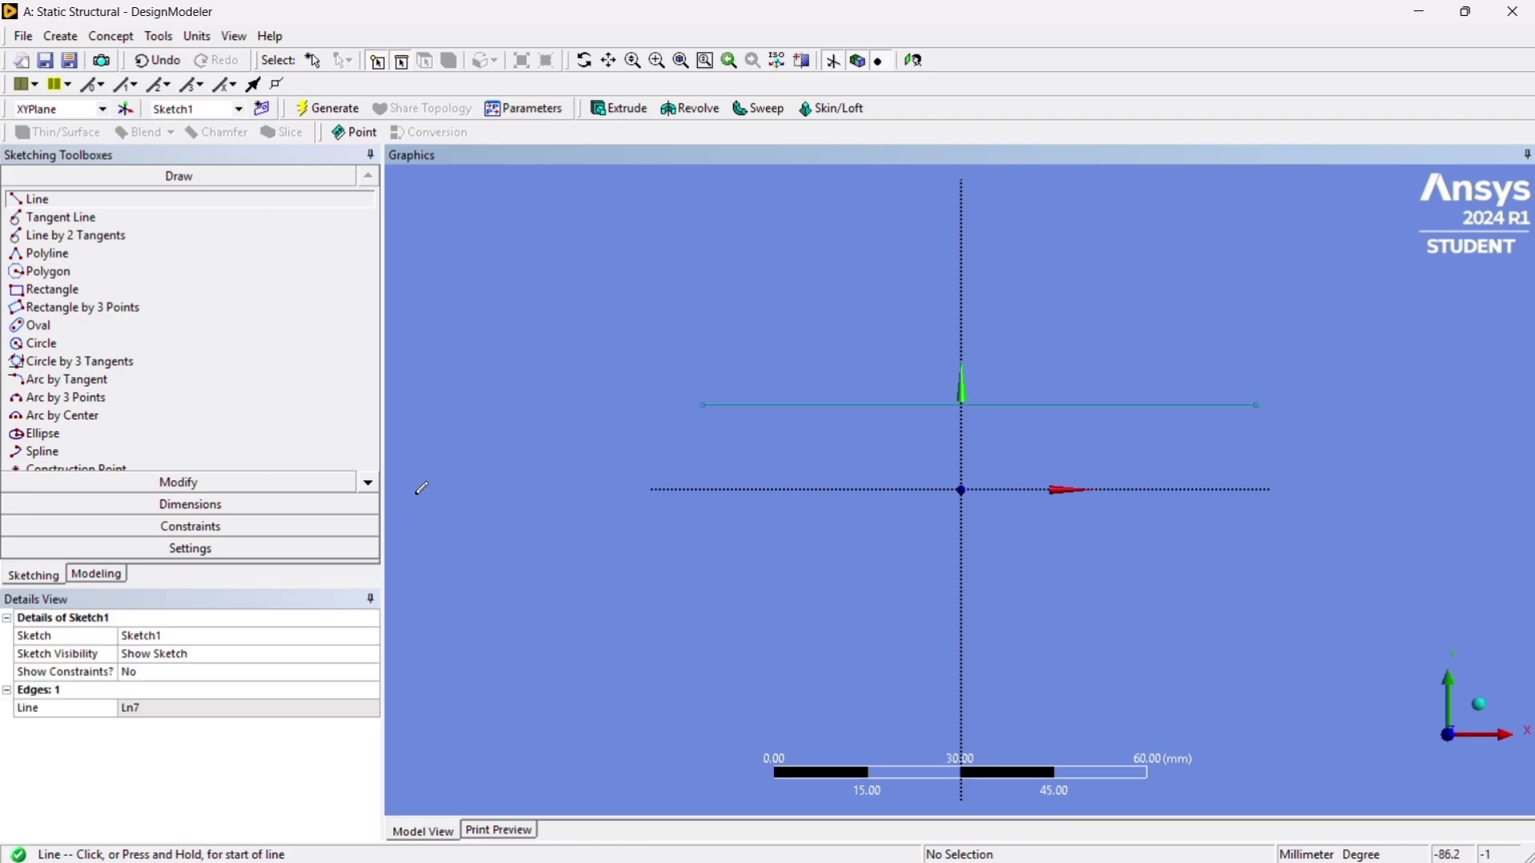
Dimension the line's length as H1 = 500 mm and return to modeling.
{"action": "left_click", "coordinate": [166, 506]}
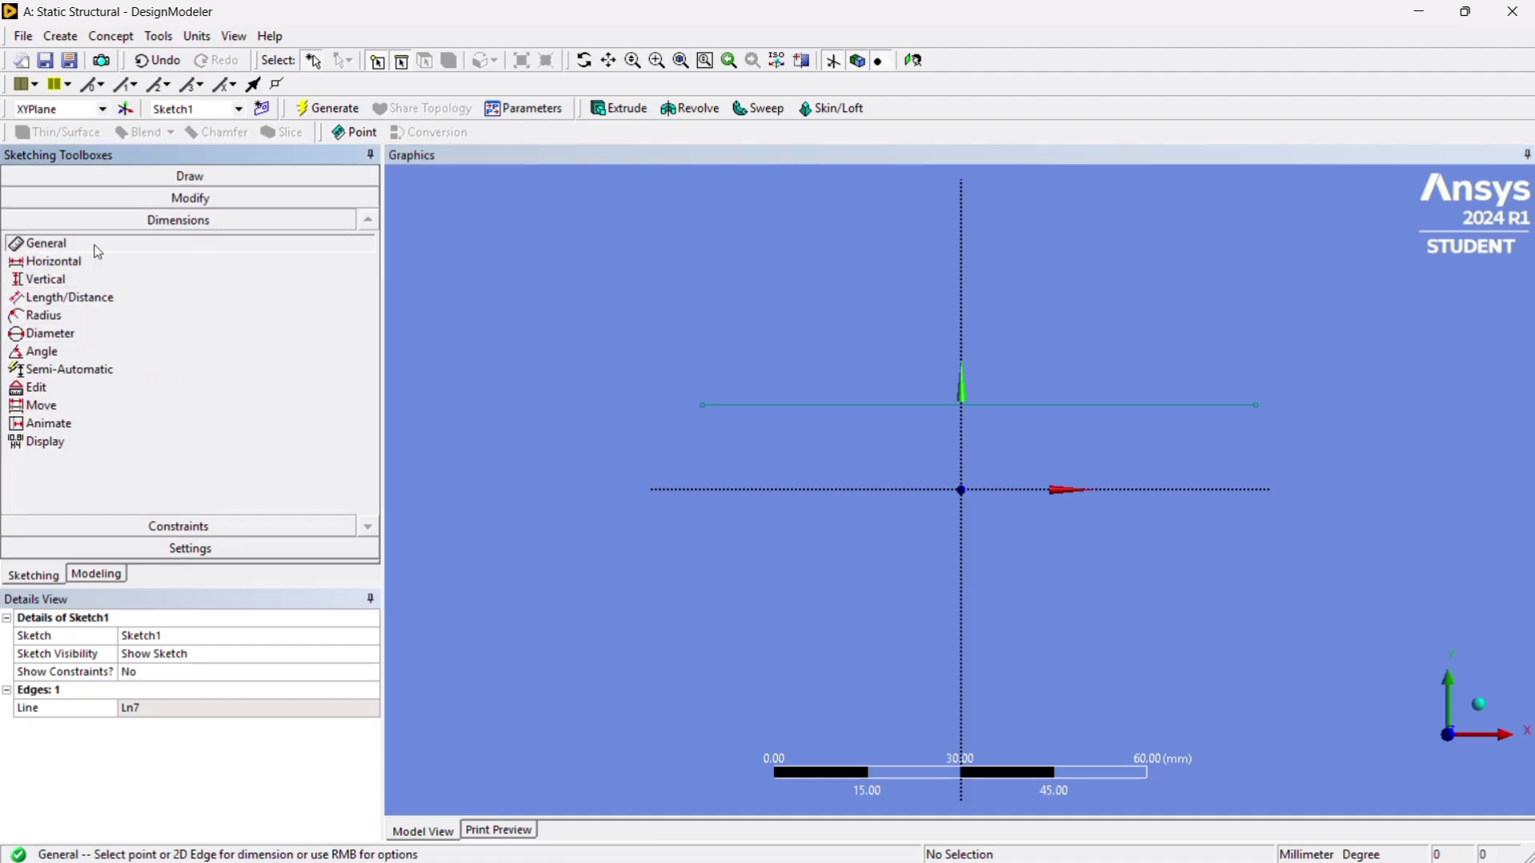
{"action": "left_click", "coordinate": [1063, 405]}
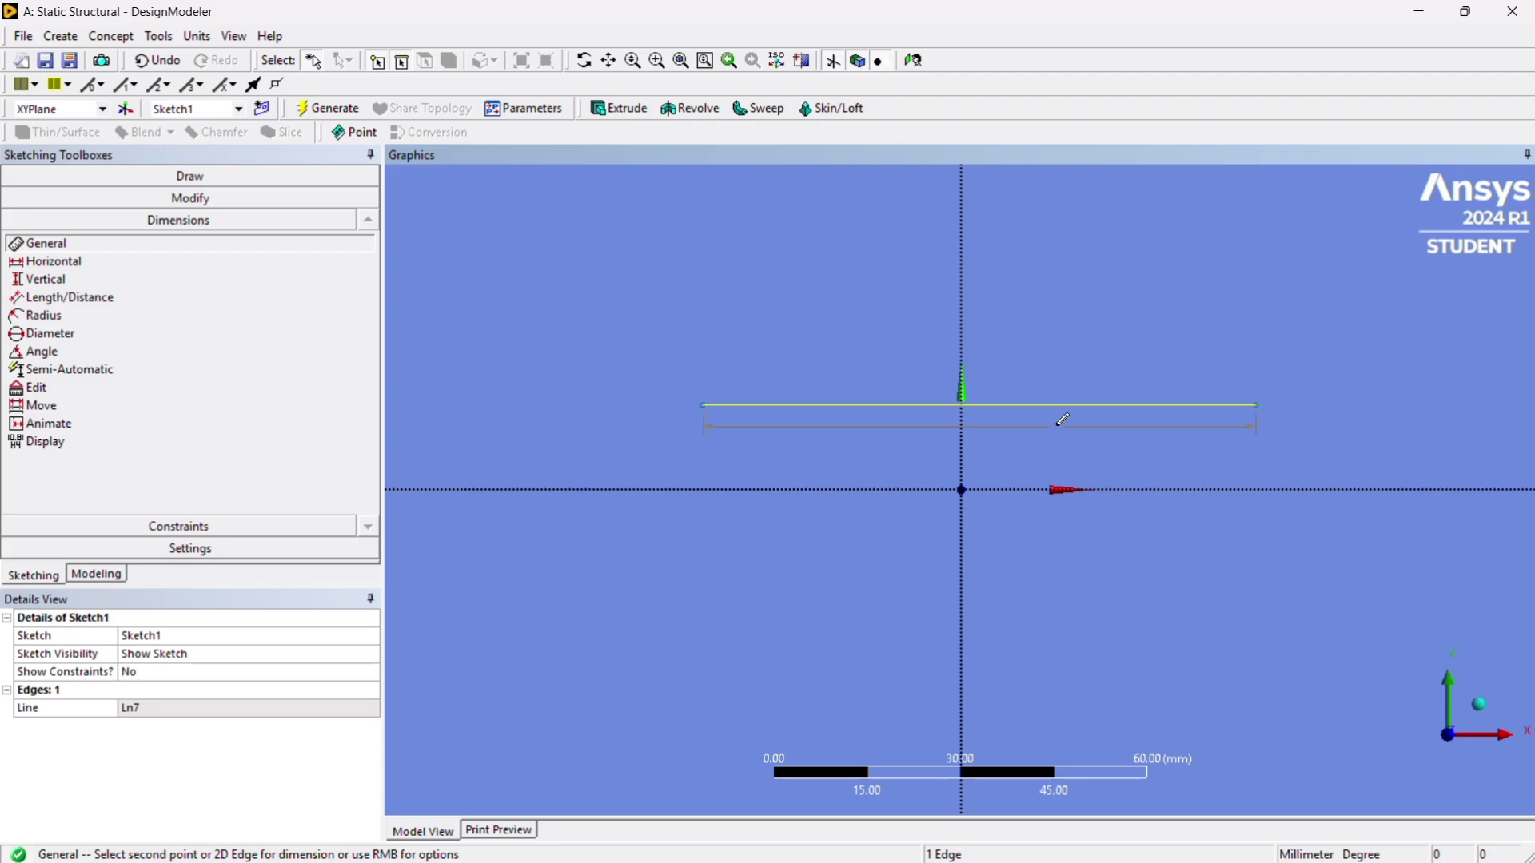
{"action": "left_click", "coordinate": [1064, 420]}
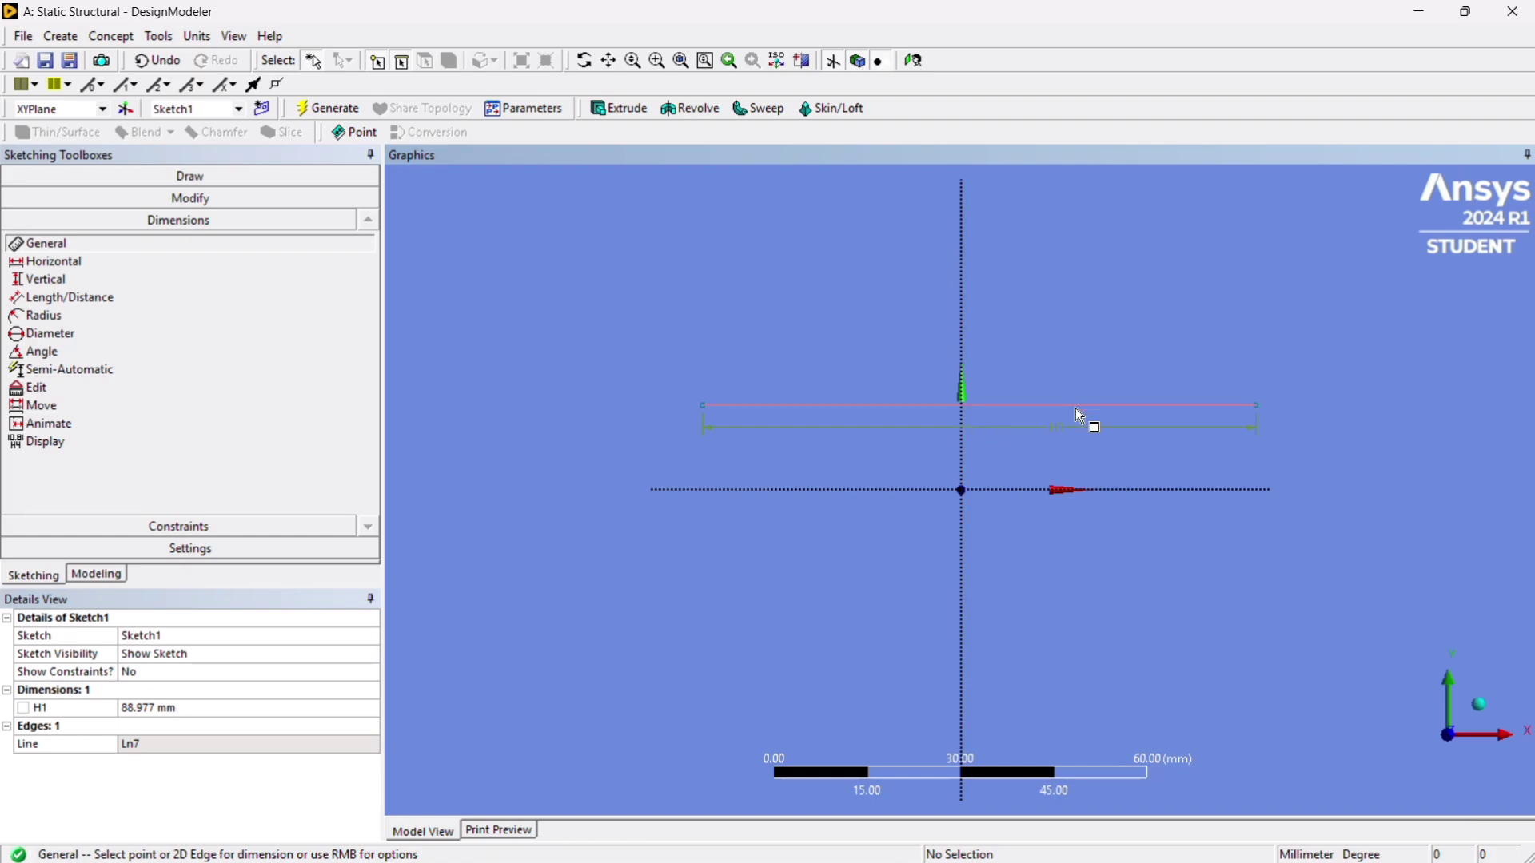
{"action": "left_click", "coordinate": [201, 708]}
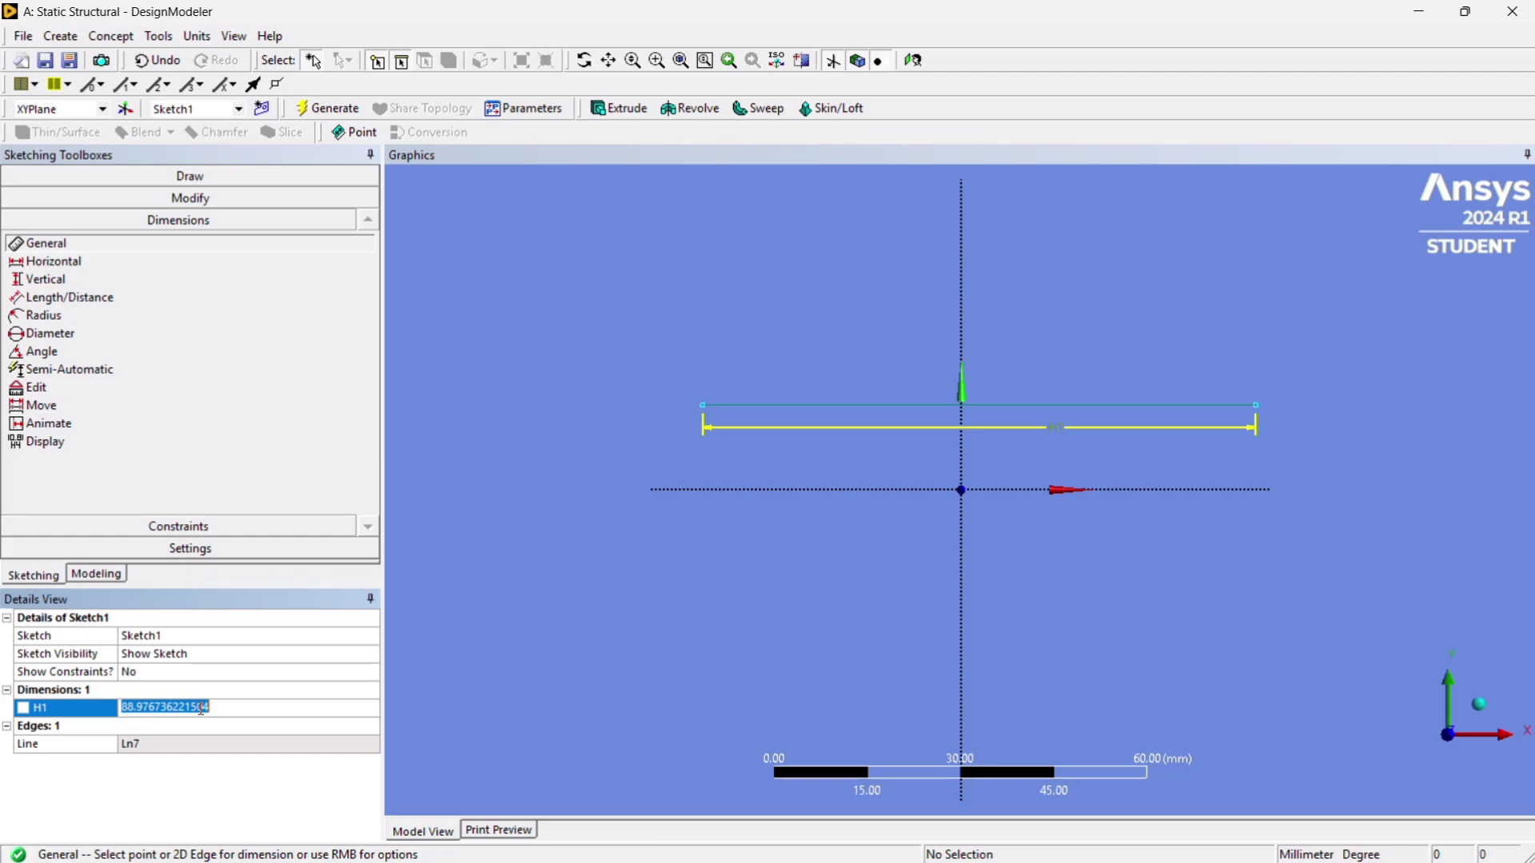
{"action": "type", "text": "500"}
{"action": "key", "text": "Return"}
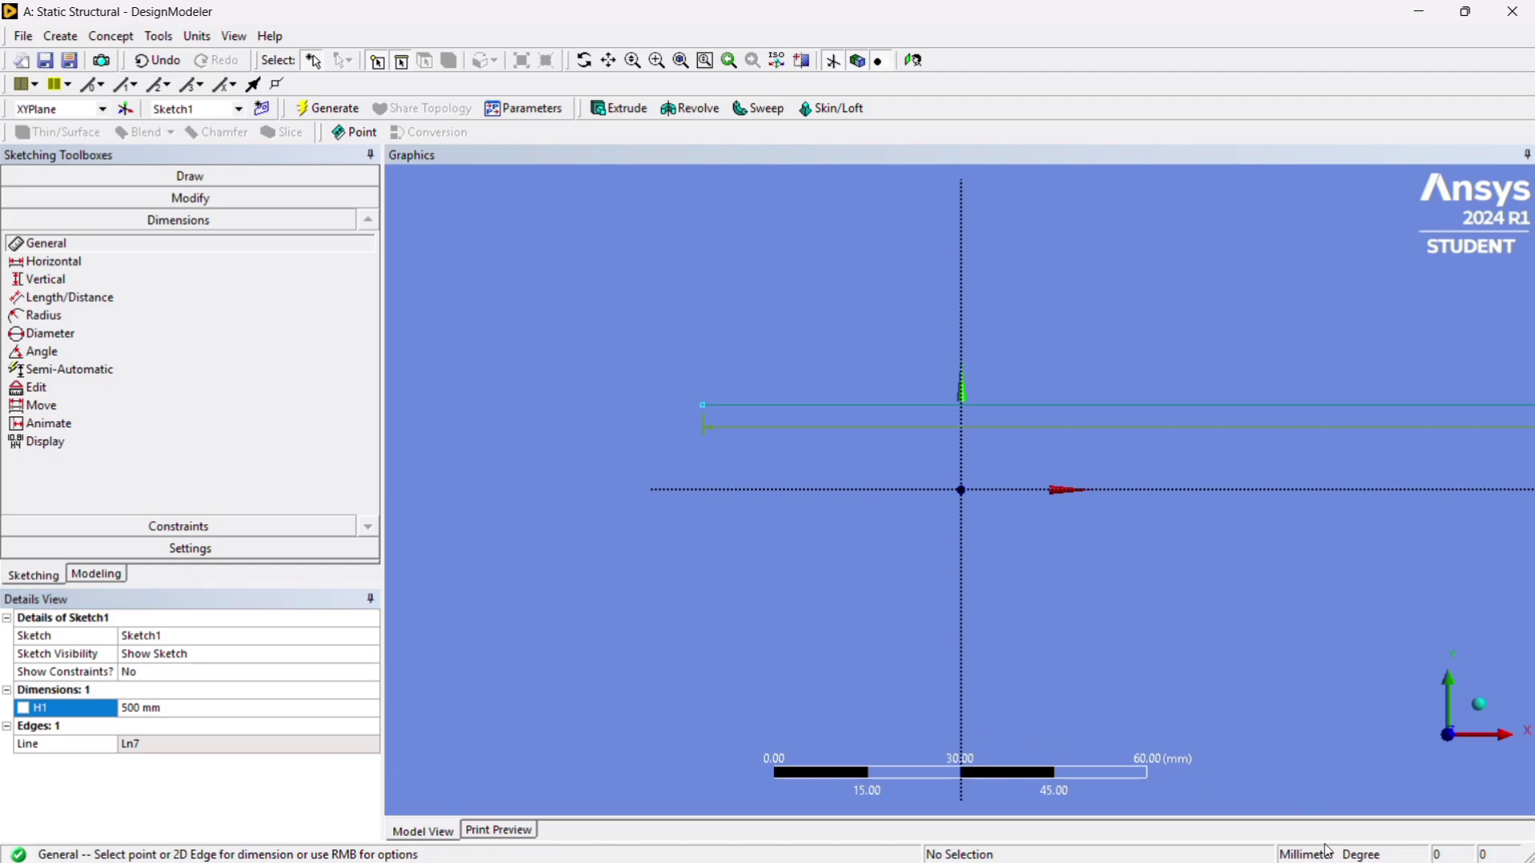
{"action": "mouse_move", "coordinate": [1353, 861]}
{"action": "left_click", "coordinate": [168, 177]}
{"action": "left_click", "coordinate": [100, 574]}
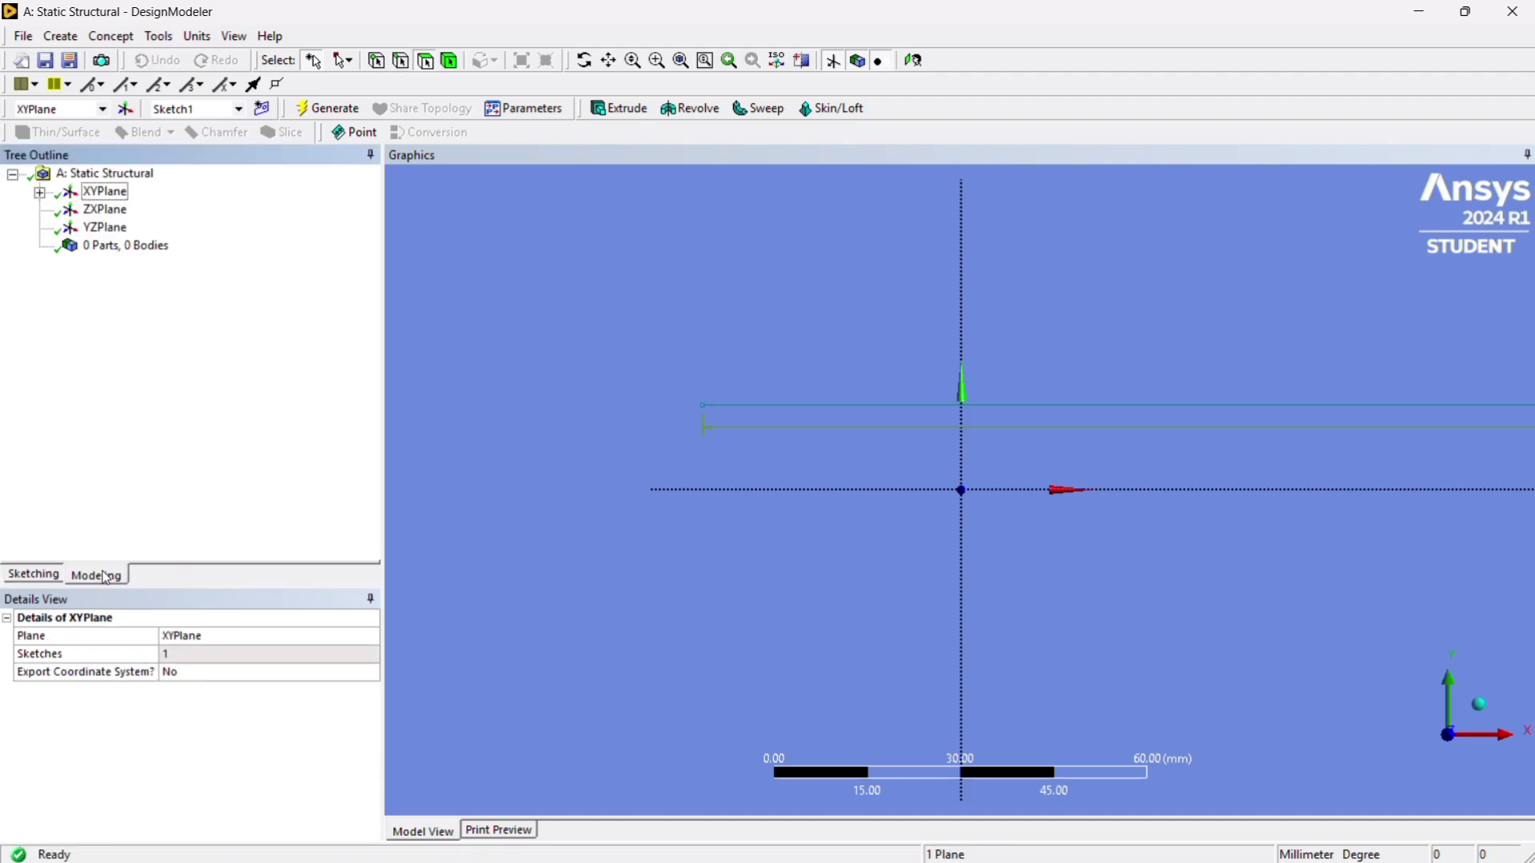
Generate a Line1 line body from Sketch1 and select the resulting Line Body.
{"action": "left_click", "coordinate": [933, 428]}
{"action": "scroll", "coordinate": [978, 492], "scroll_direction": "down", "scroll_amount": 1}
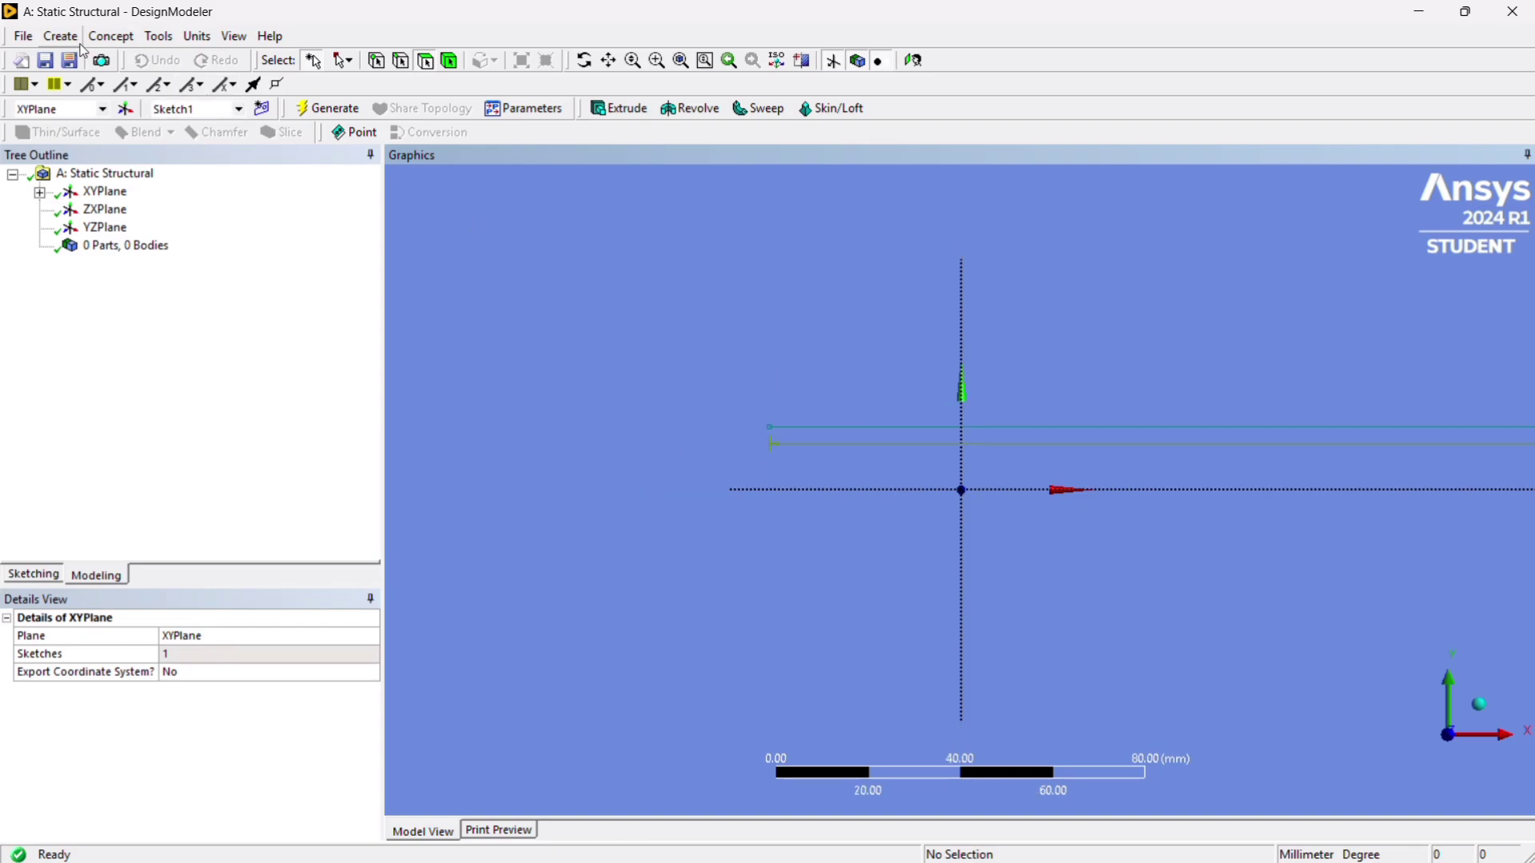
{"action": "left_click", "coordinate": [106, 37]}
{"action": "left_click", "coordinate": [152, 81]}
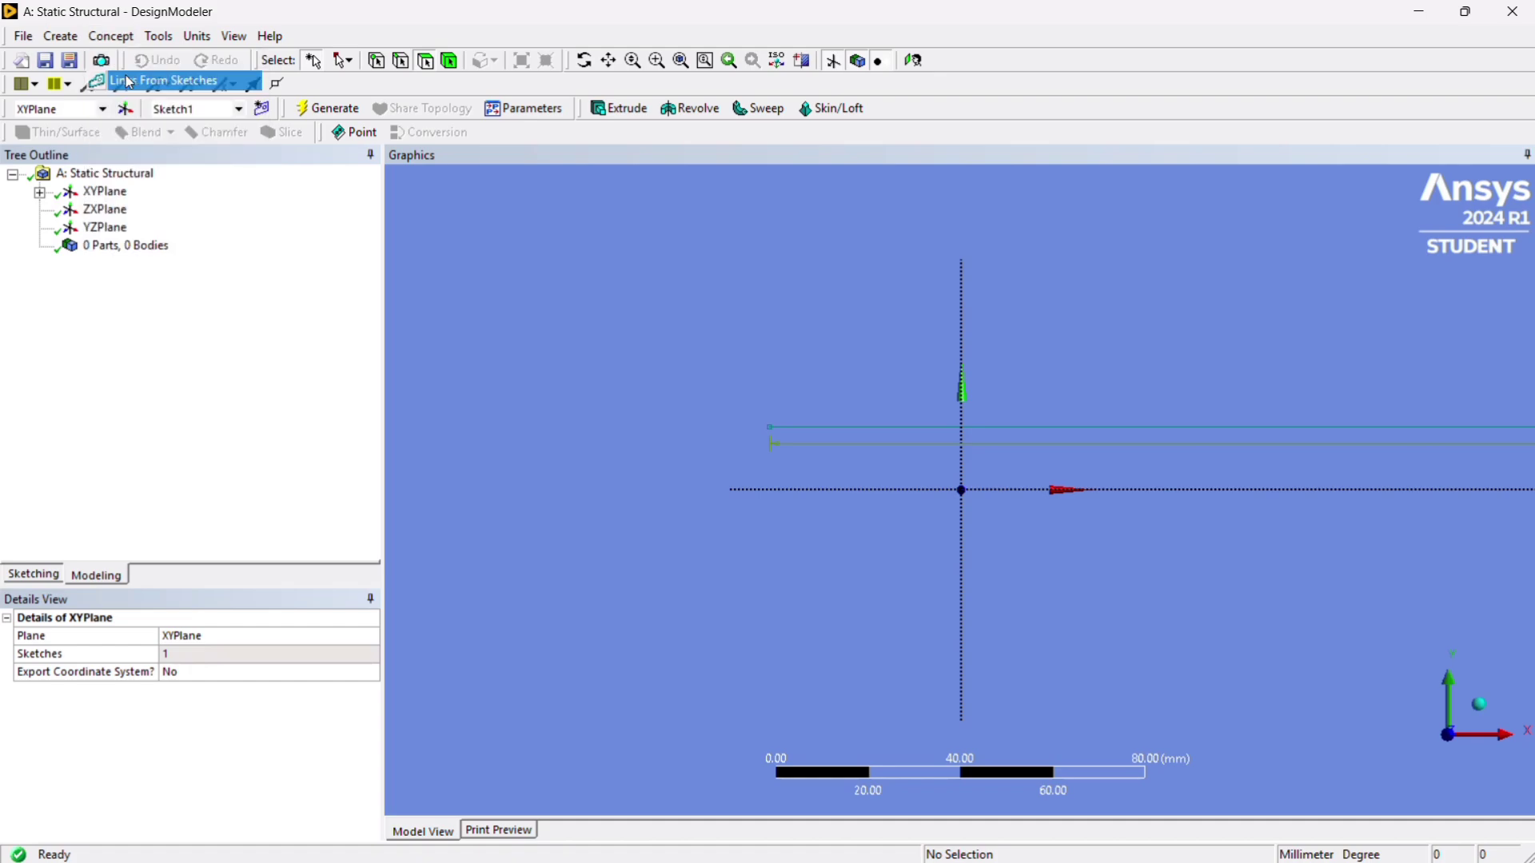
{"action": "left_click", "coordinate": [128, 211]}
{"action": "left_click", "coordinate": [160, 657]}
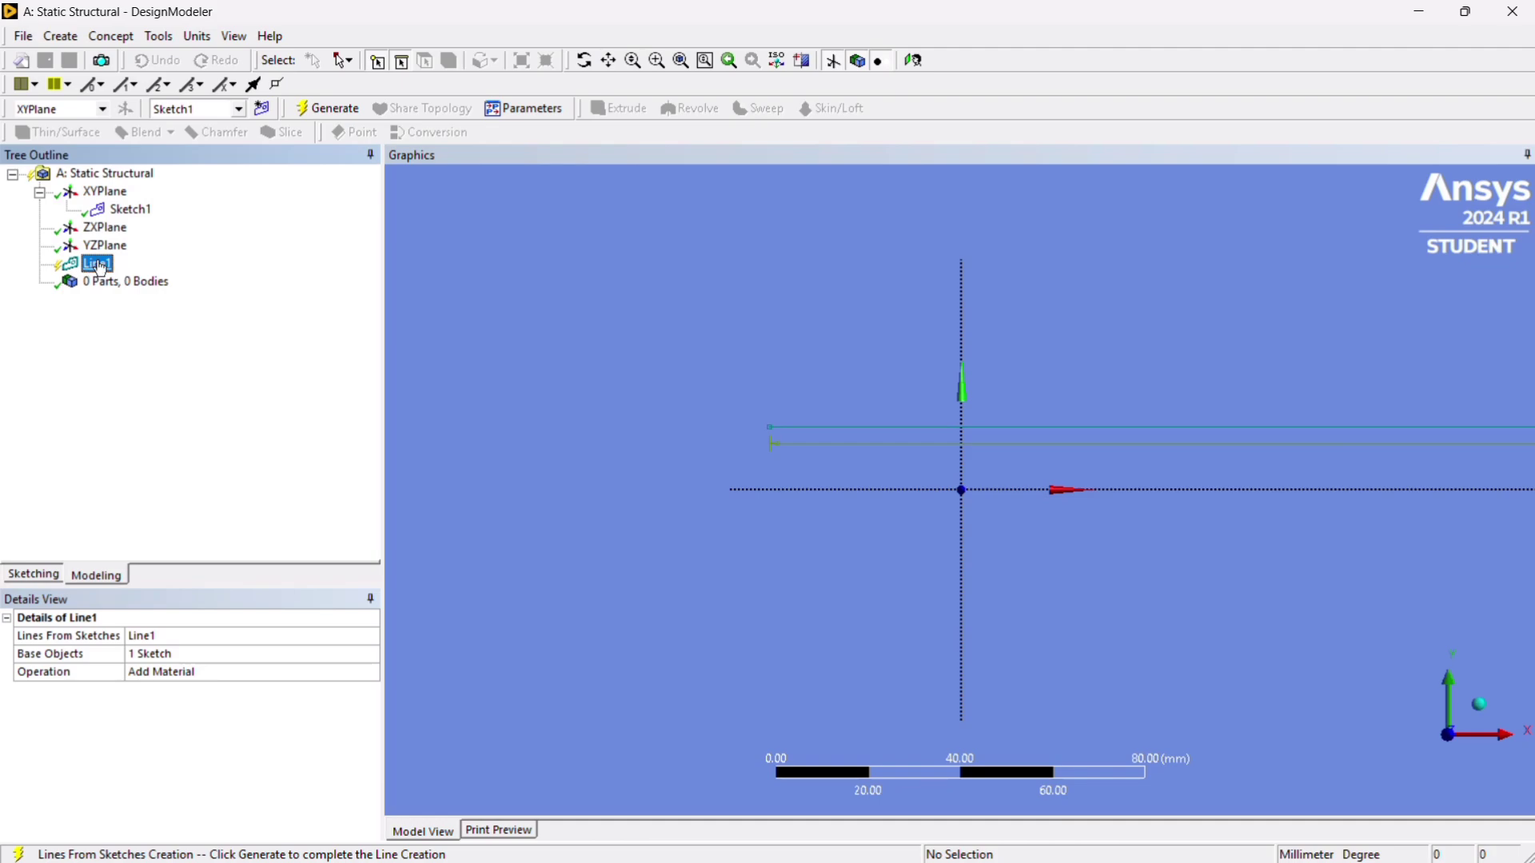
{"action": "left_click", "coordinate": [337, 107]}
{"action": "scroll", "coordinate": [738, 504], "scroll_direction": "down", "scroll_amount": 5}
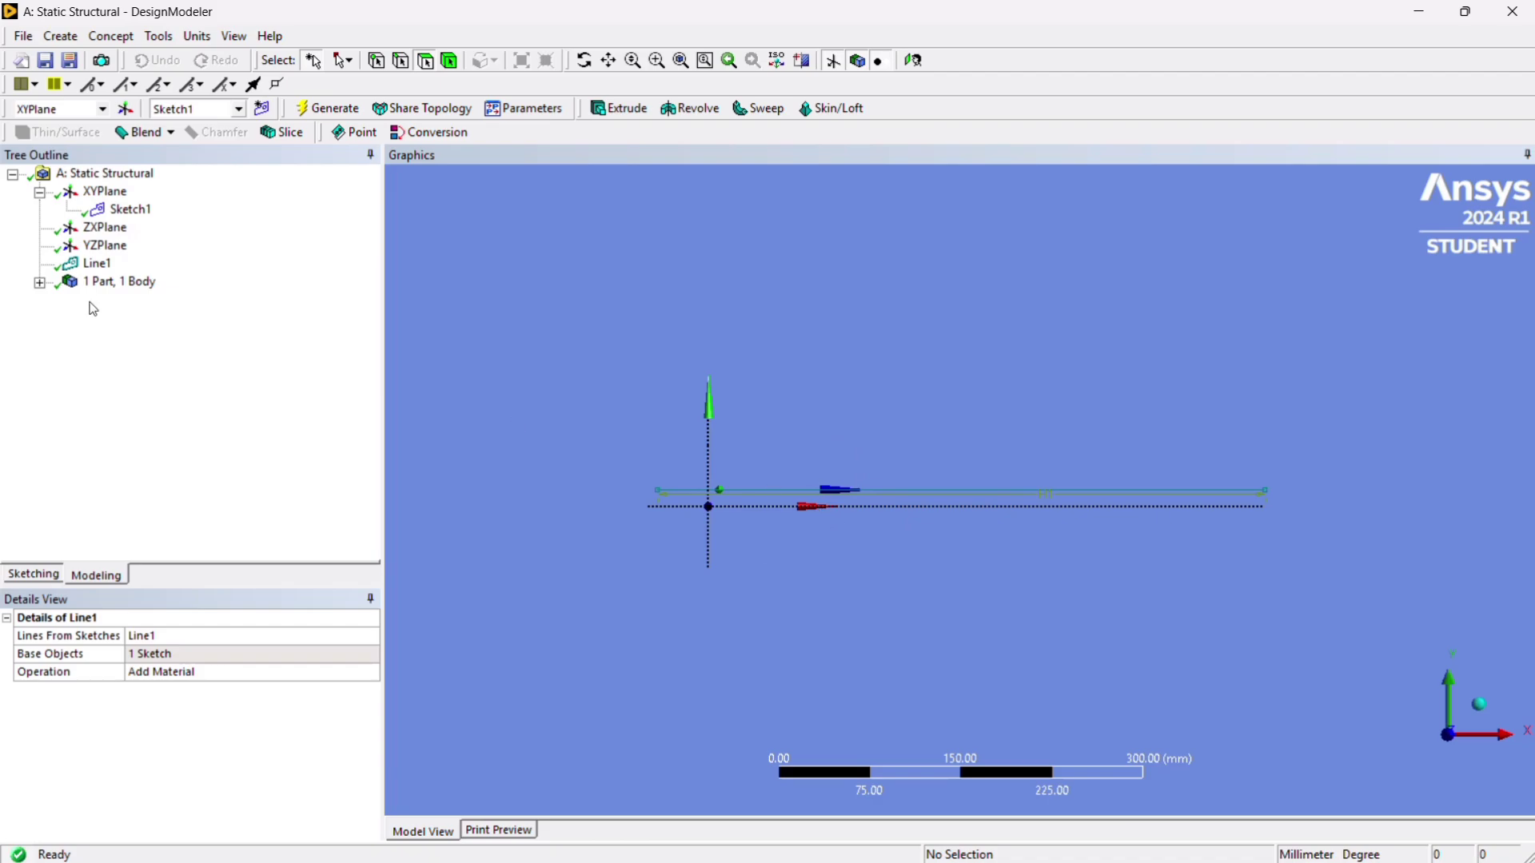
{"action": "left_click", "coordinate": [40, 284]}
{"action": "left_click", "coordinate": [117, 305]}
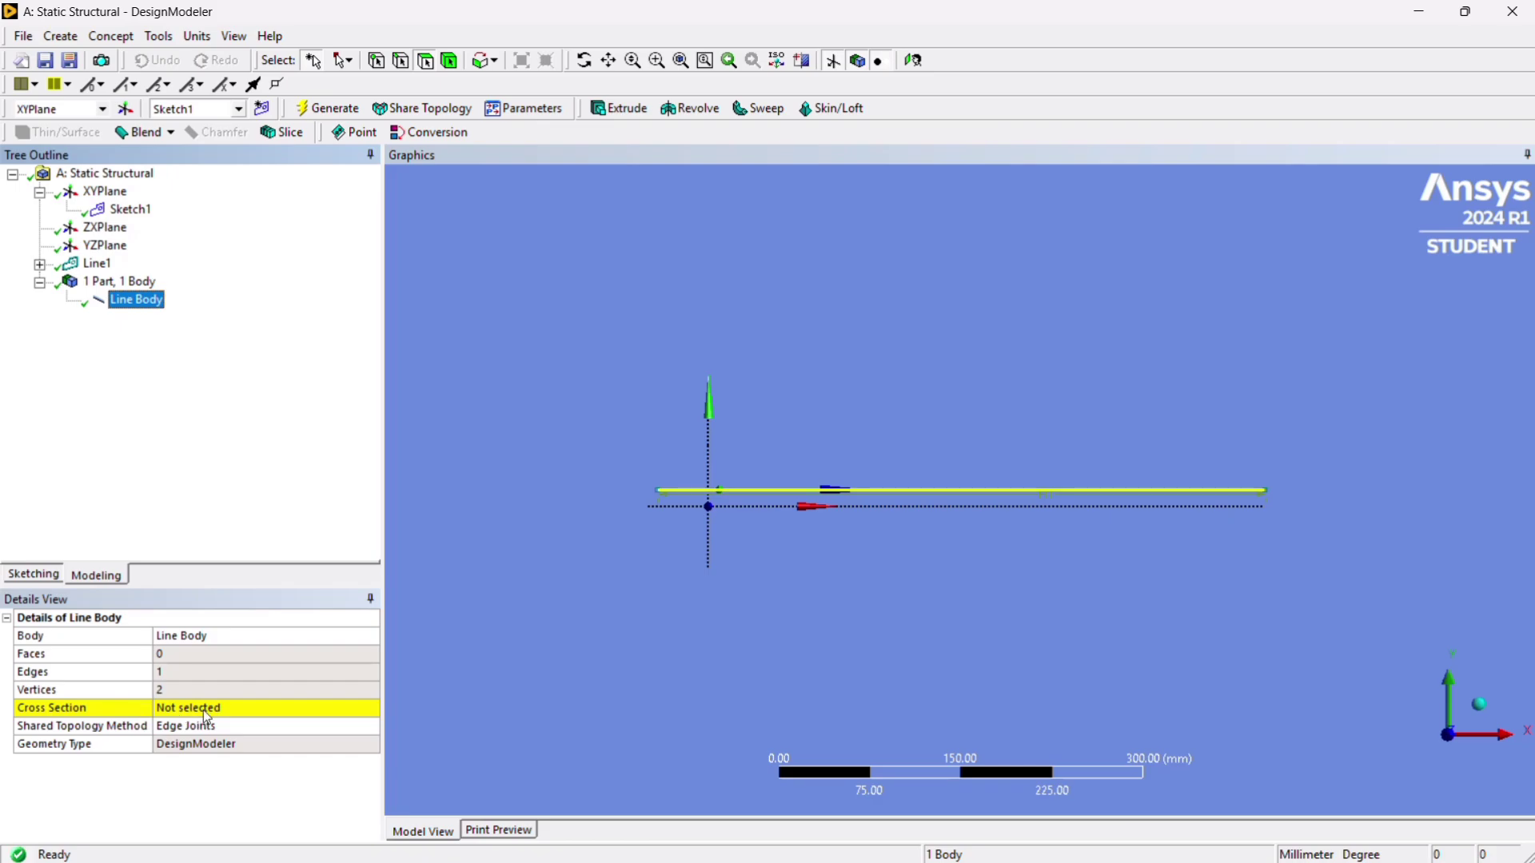
Insert a Circular cross section from the Concept menu.
{"action": "left_click", "coordinate": [374, 712]}
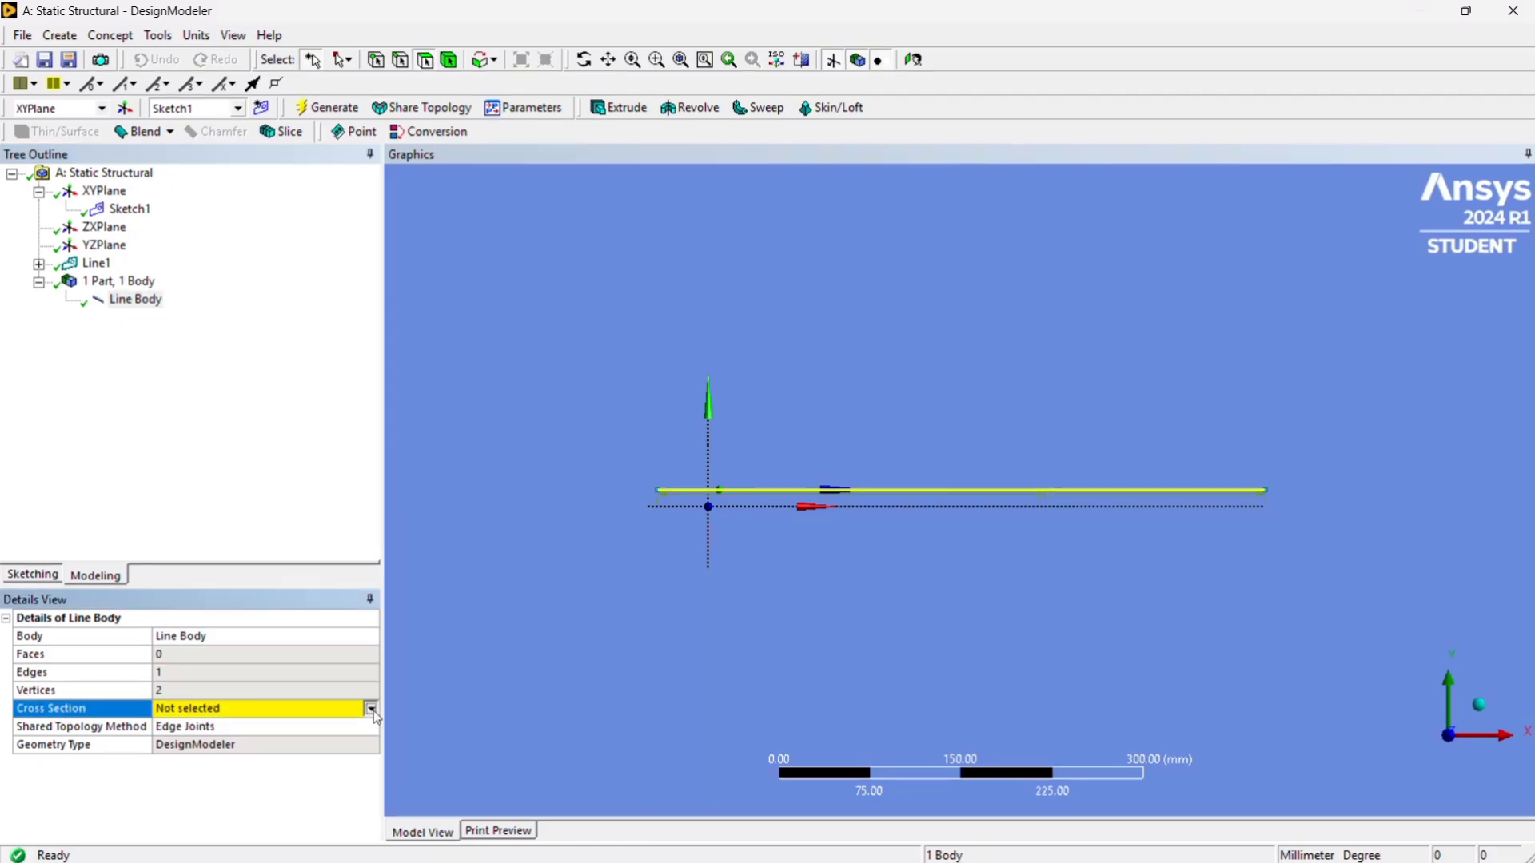
{"action": "left_click", "coordinate": [281, 478]}
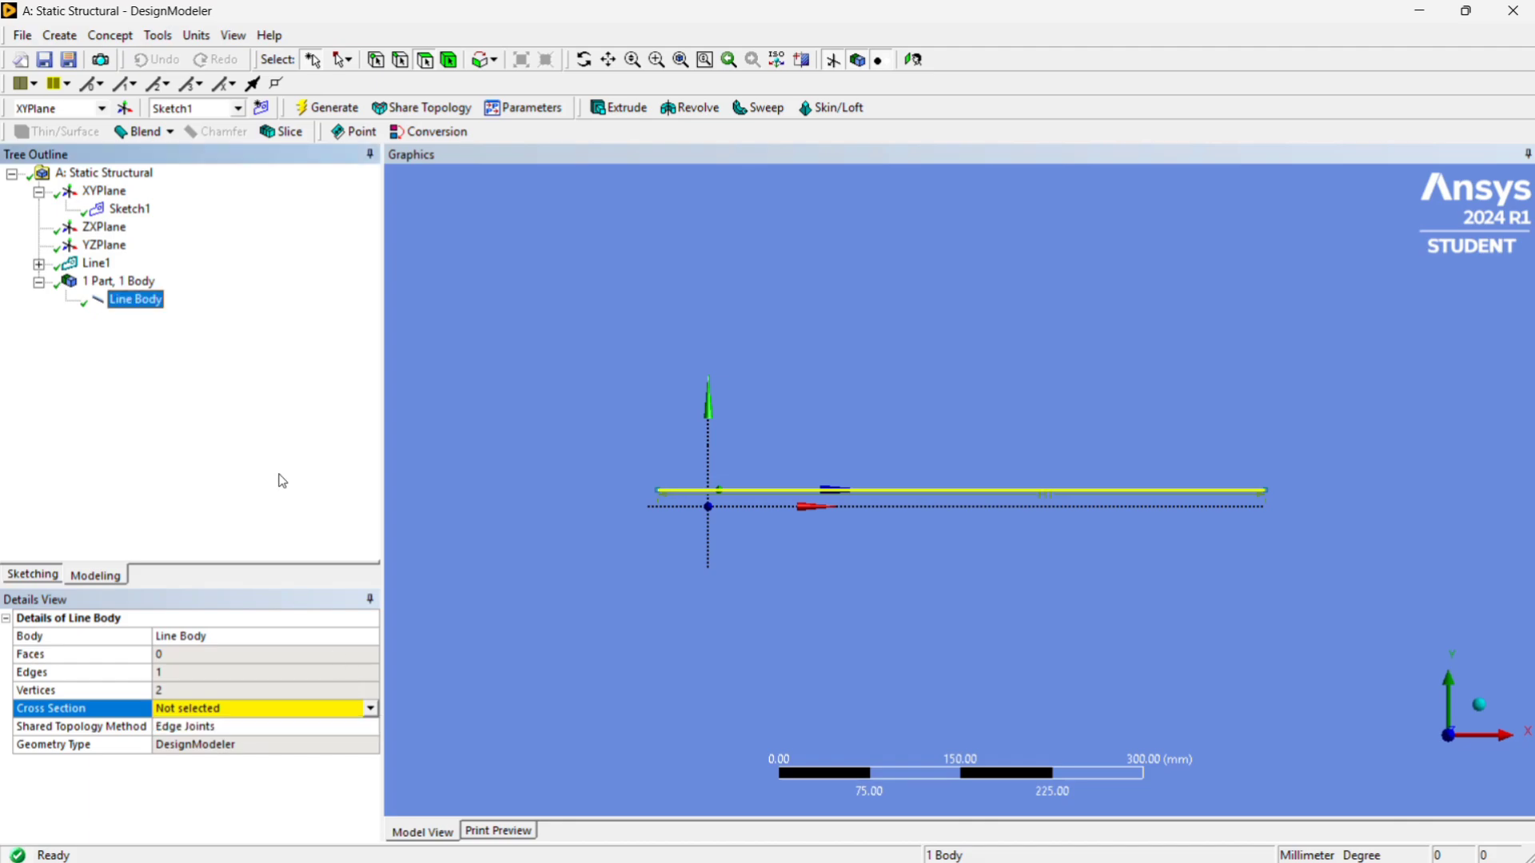
{"action": "left_click", "coordinate": [118, 37]}
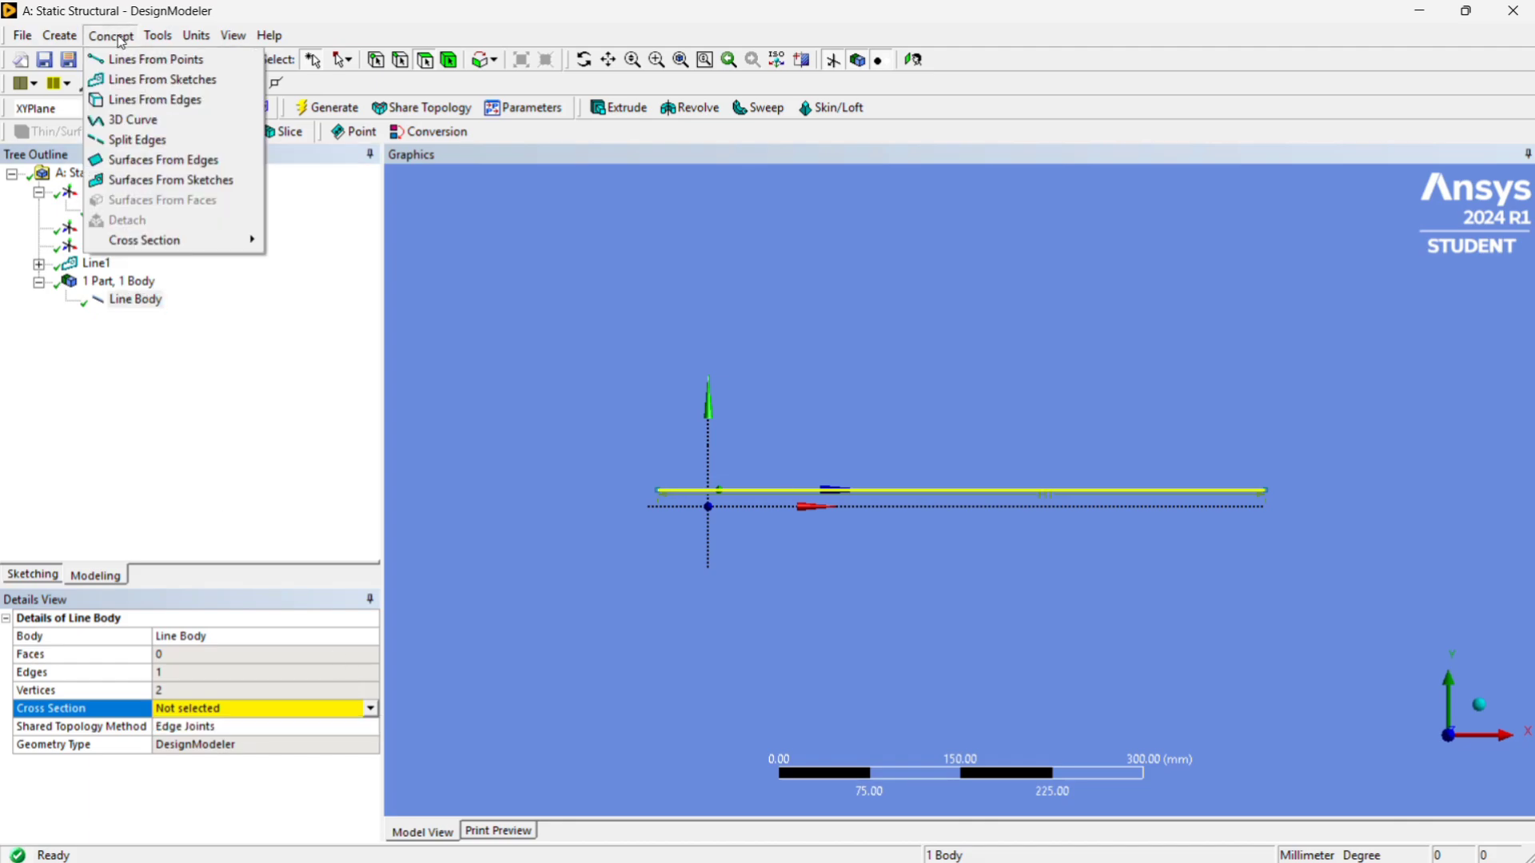
{"action": "mouse_move", "coordinate": [160, 241]}
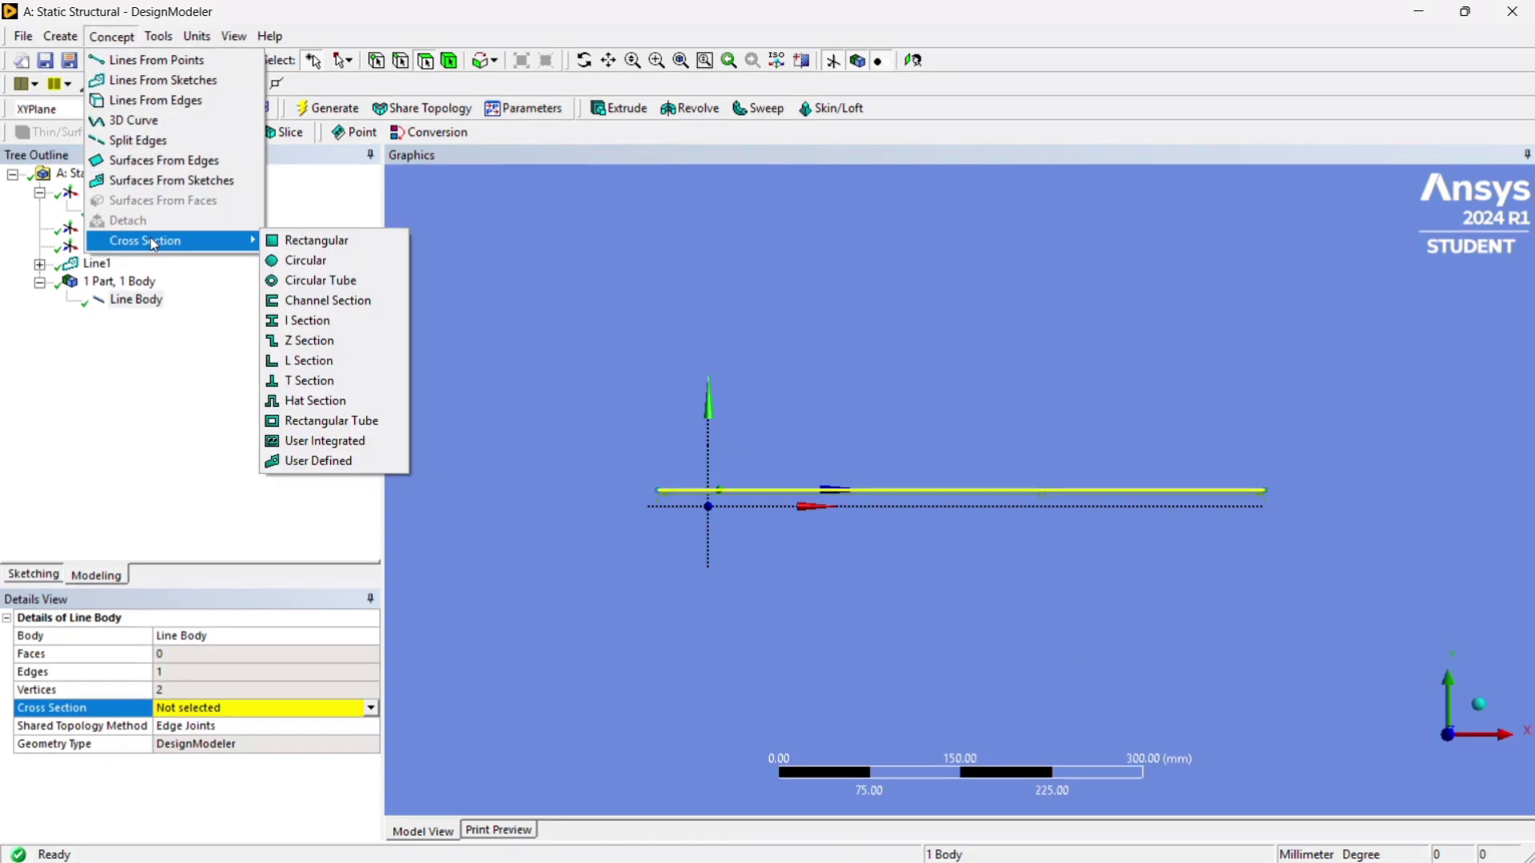
{"action": "left_click", "coordinate": [300, 261]}
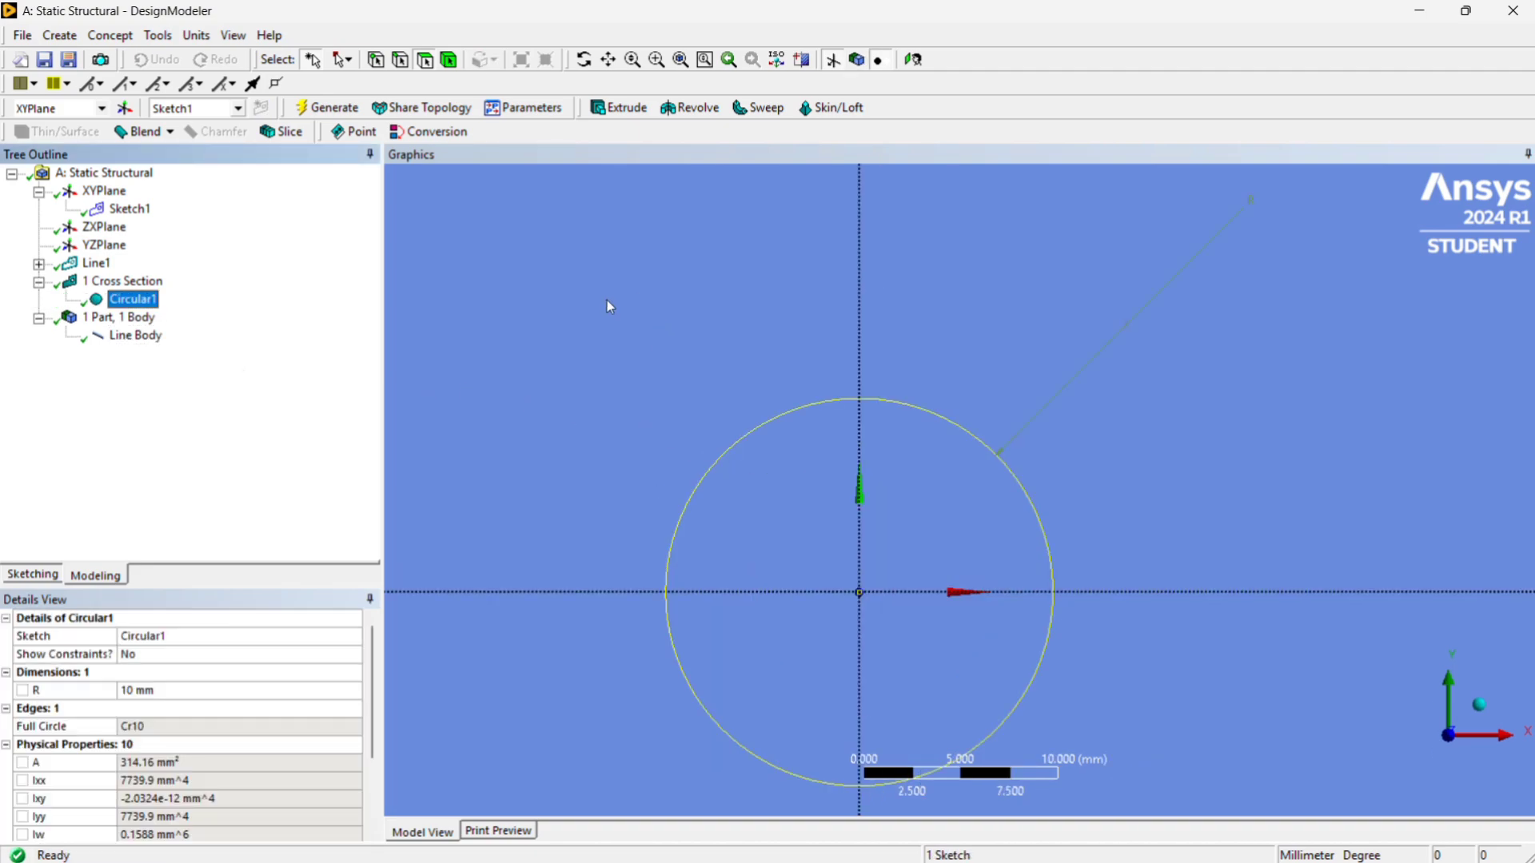
Set the Circular1 cross section's radius R to 25 mm.
{"action": "scroll", "coordinate": [805, 352], "scroll_direction": "down", "scroll_amount": 1}
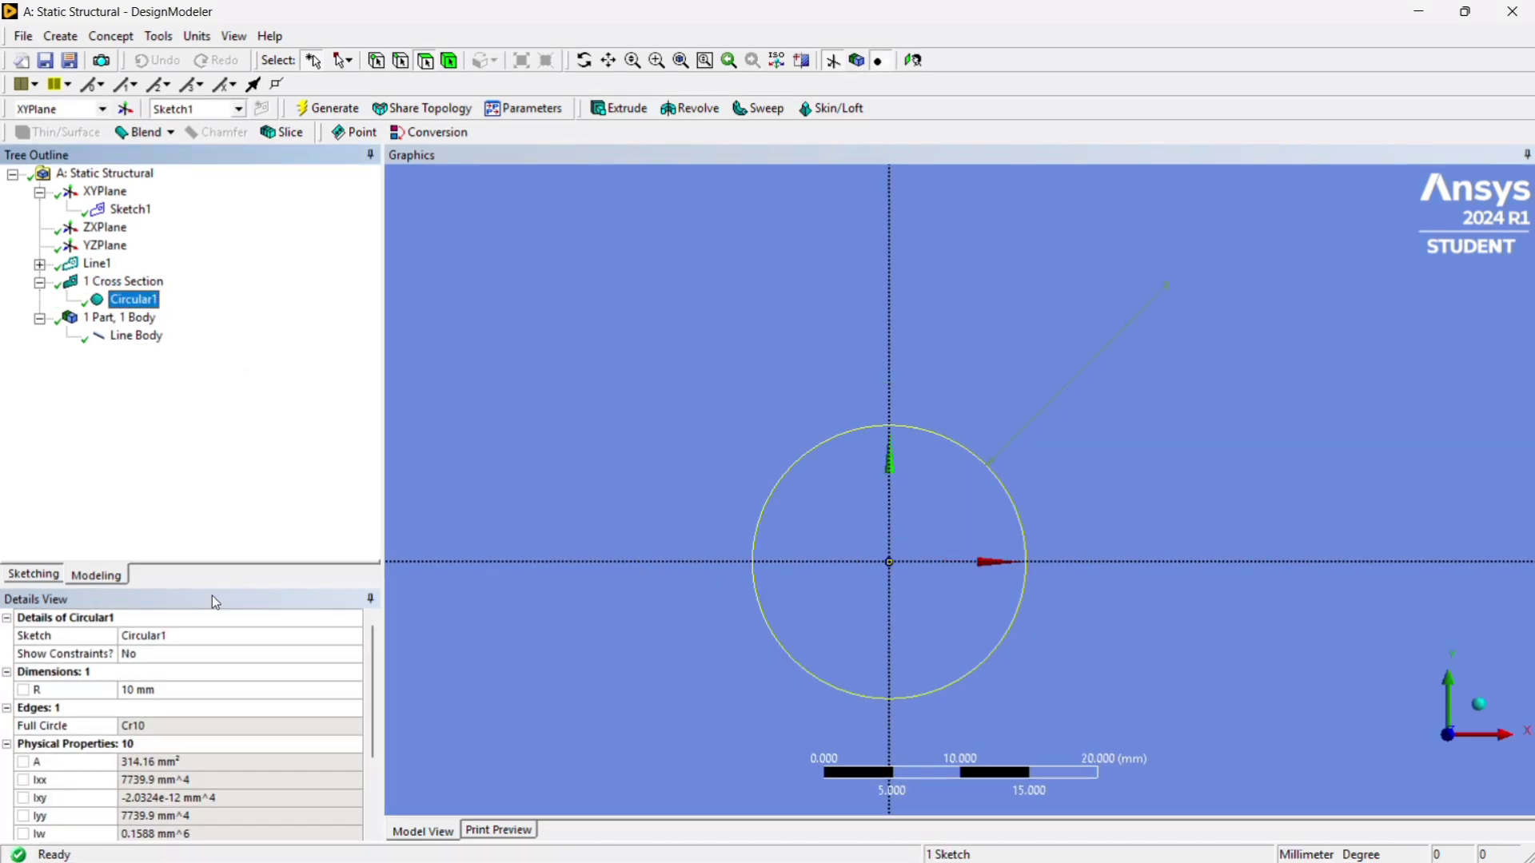
{"action": "left_click", "coordinate": [155, 691]}
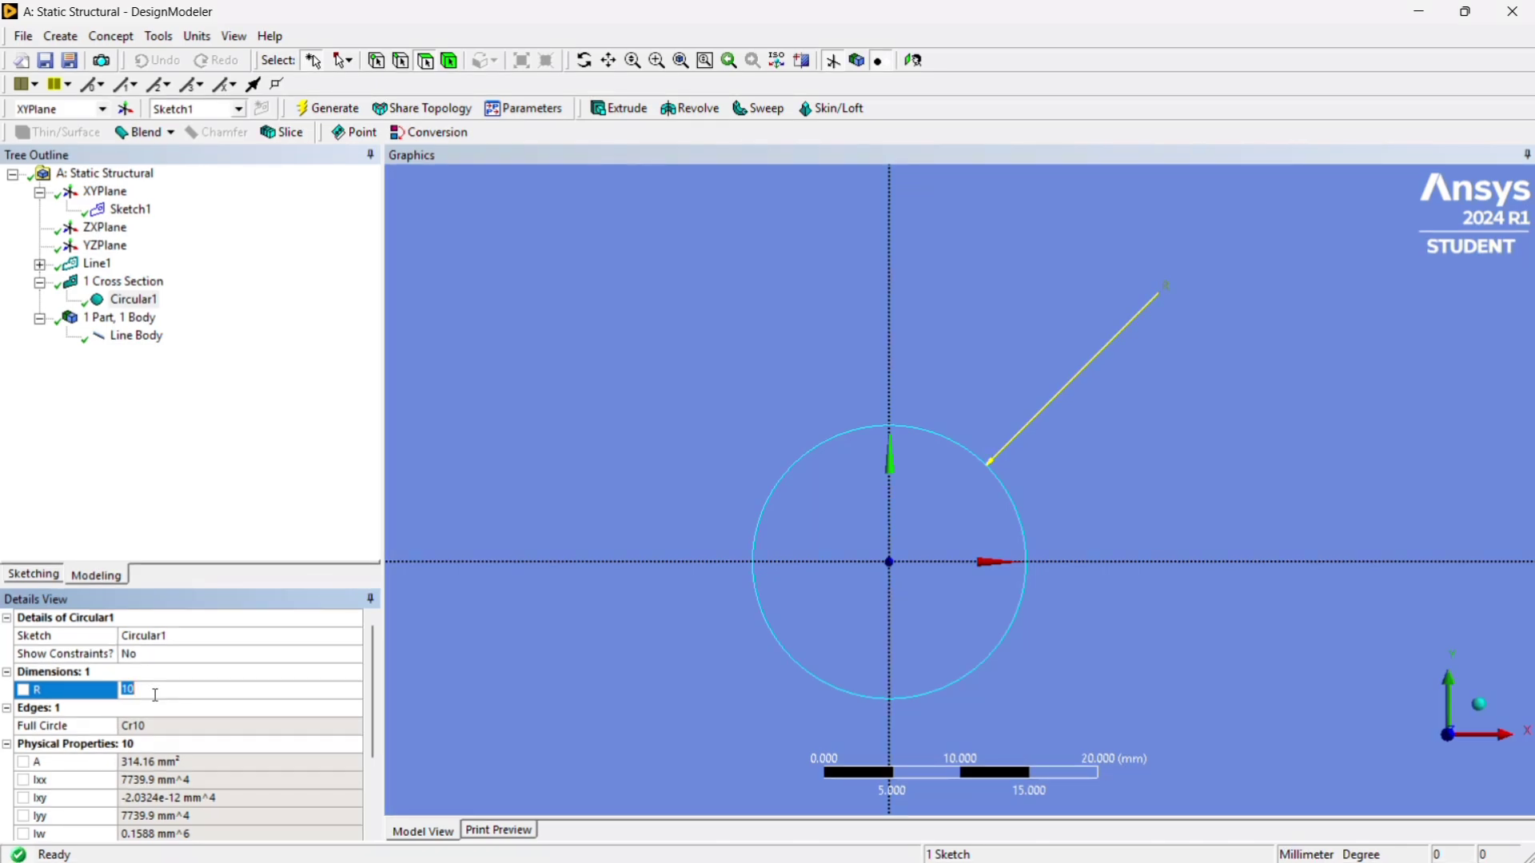
{"action": "type", "text": "25"}
{"action": "key", "text": "Return"}
{"action": "left_click", "coordinate": [706, 62]}
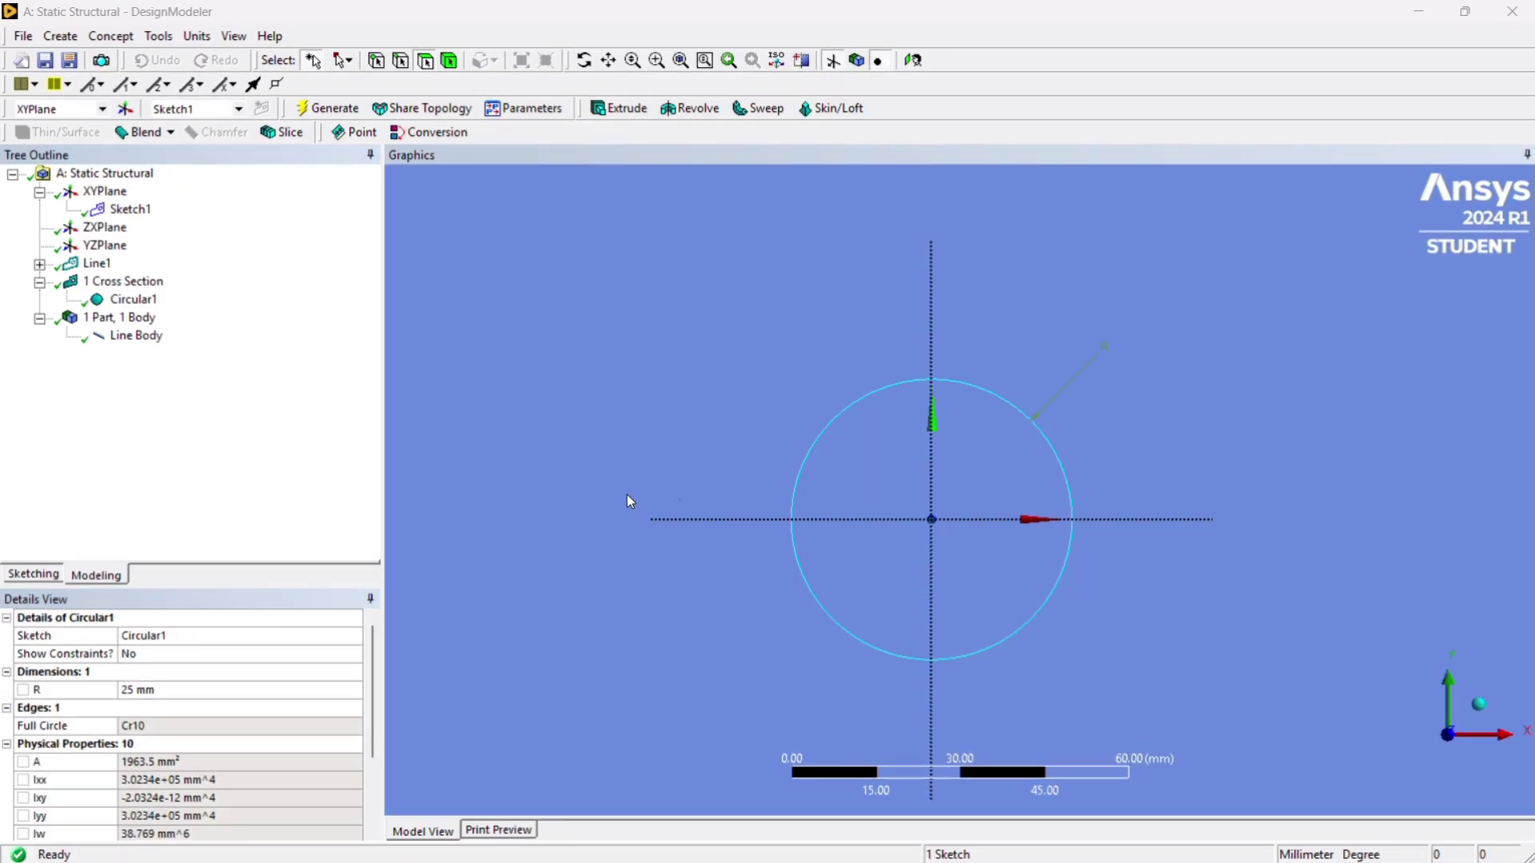
{"action": "left_click", "coordinate": [119, 337]}
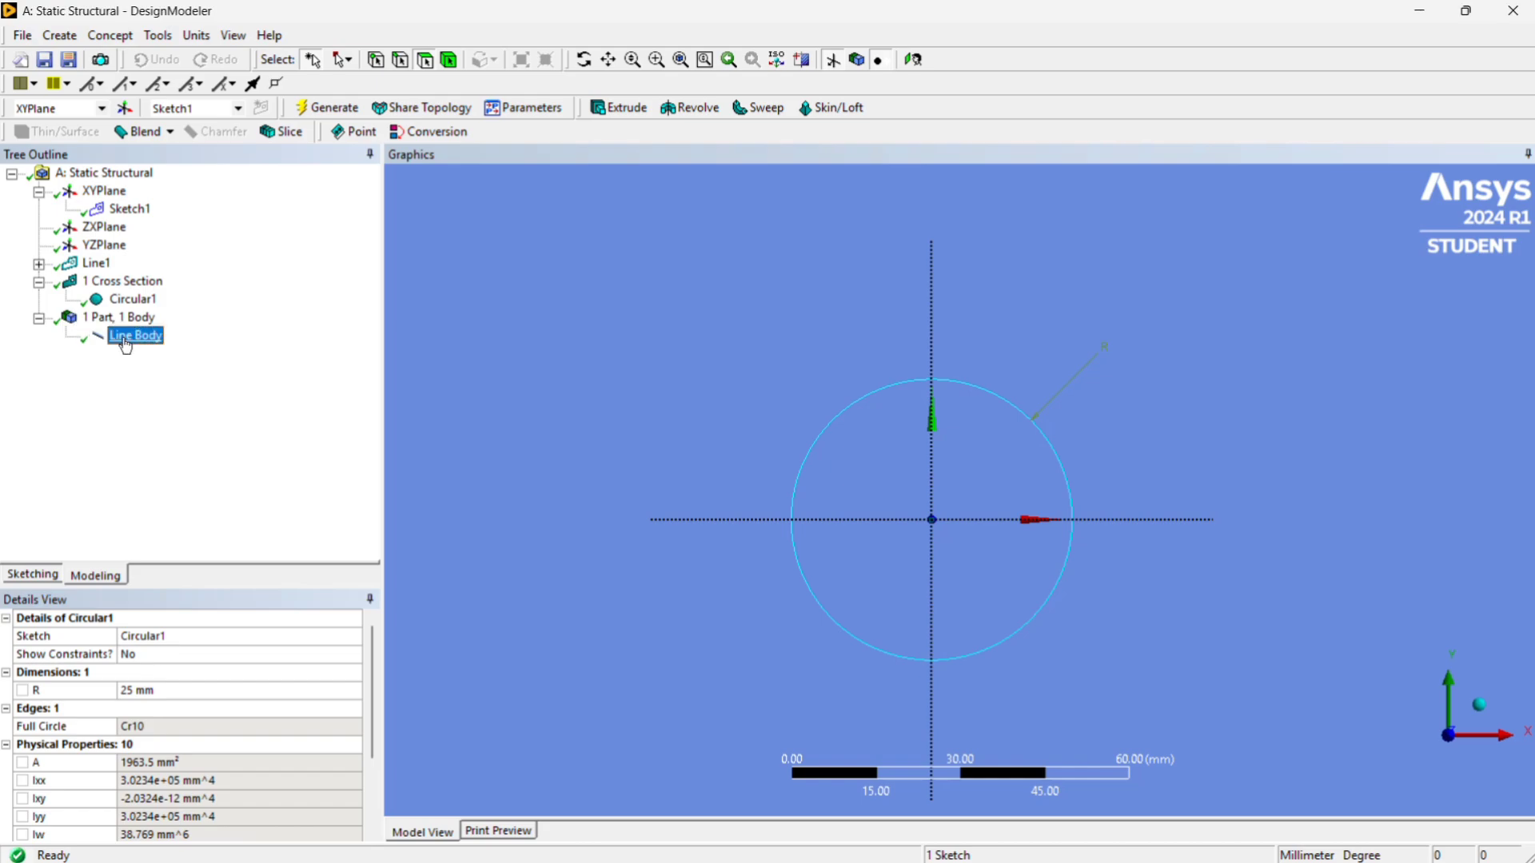
{"action": "left_click", "coordinate": [194, 710]}
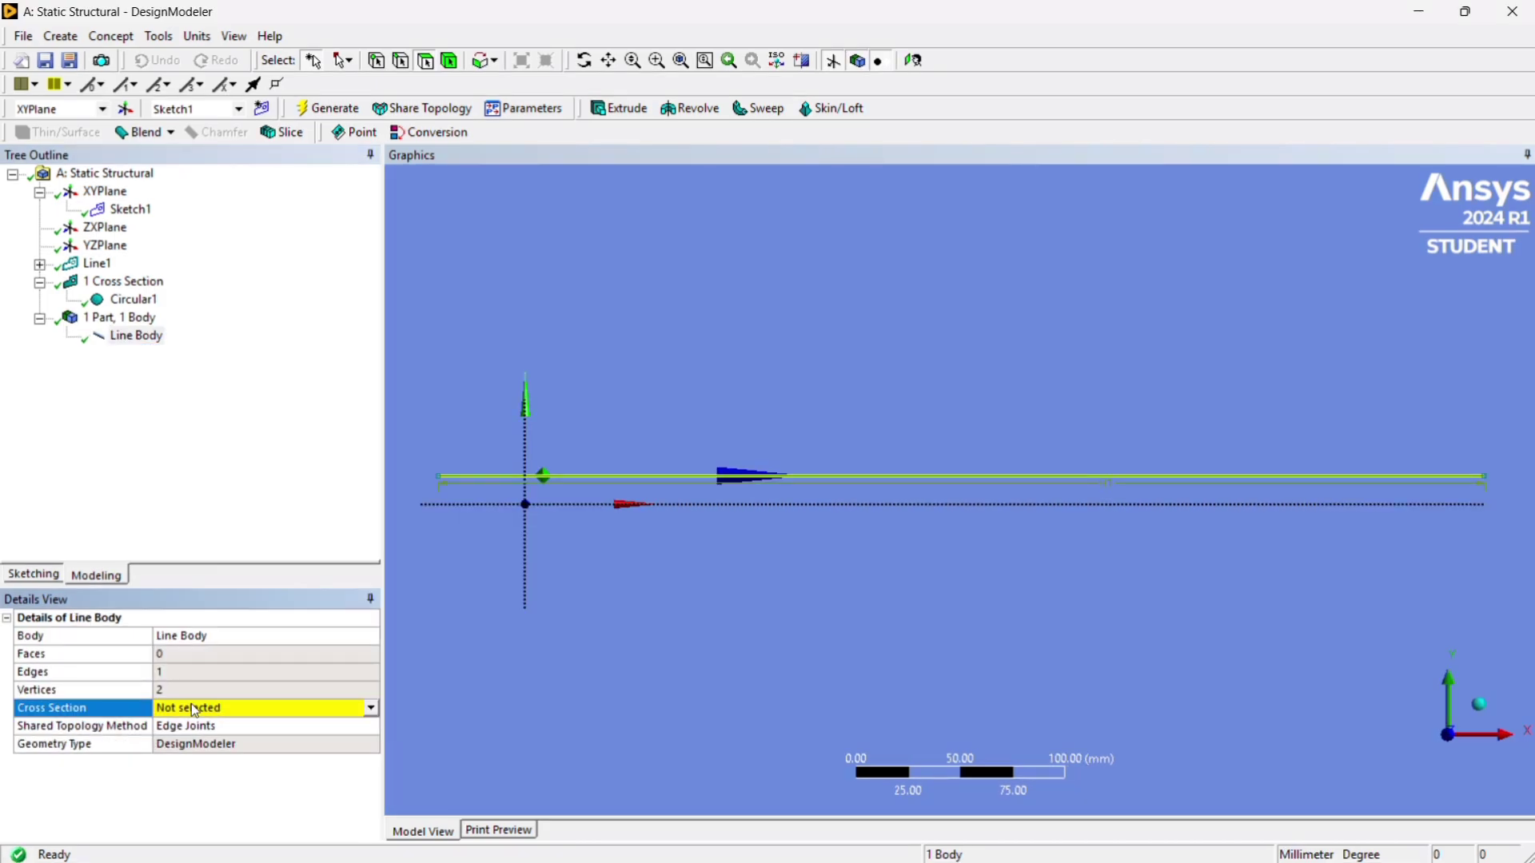
Assign Circular1 as the line body's cross section.
{"action": "left_click", "coordinate": [371, 708]}
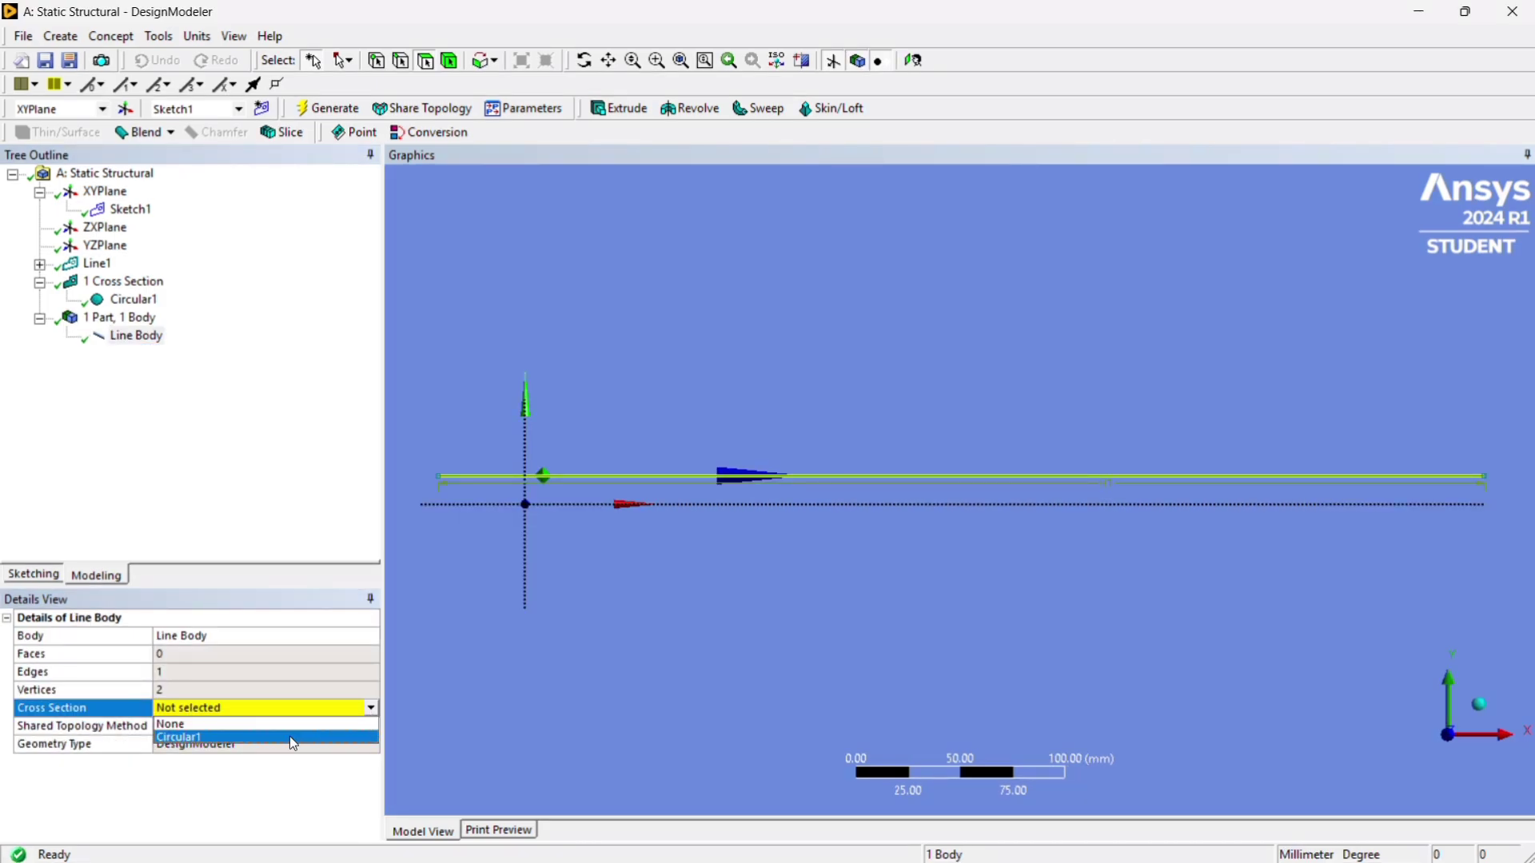
{"action": "left_click", "coordinate": [293, 737]}
{"action": "left_click", "coordinate": [136, 303]}
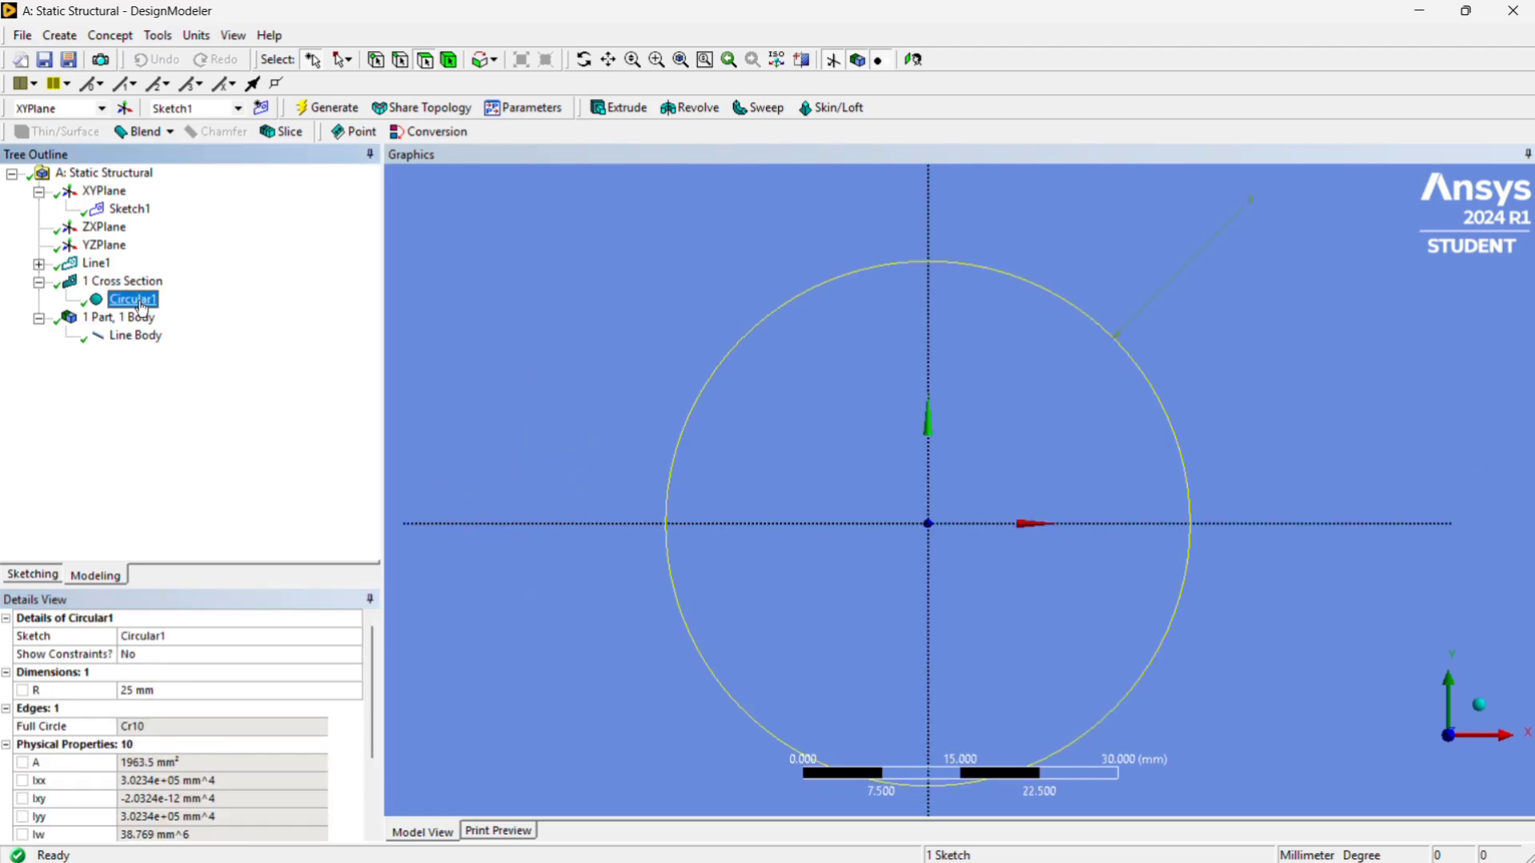
{"action": "scroll", "coordinate": [808, 363], "scroll_direction": "down", "scroll_amount": 3}
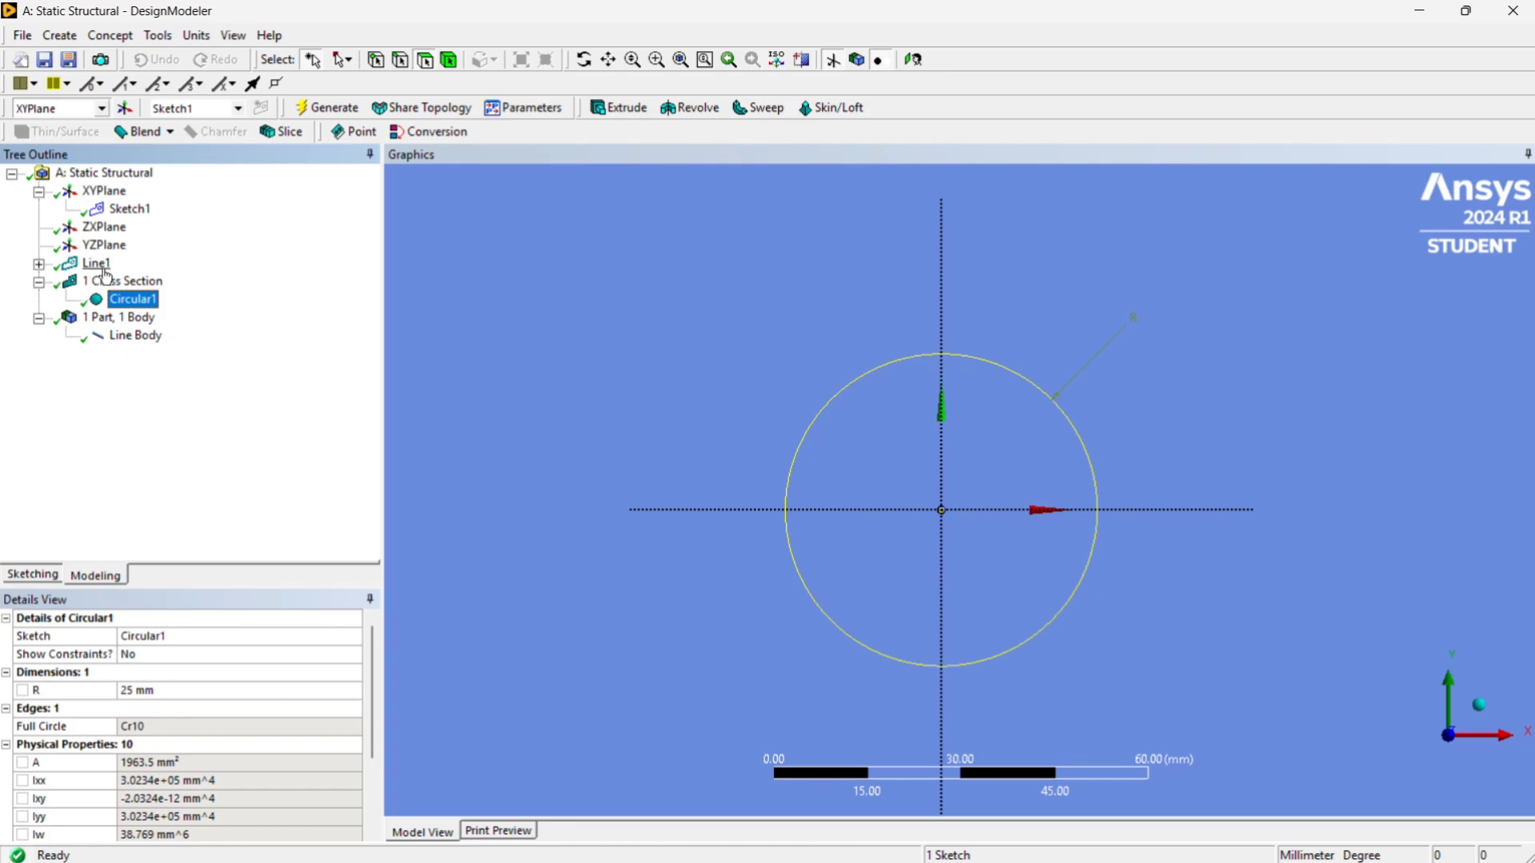
{"action": "left_click", "coordinate": [128, 210]}
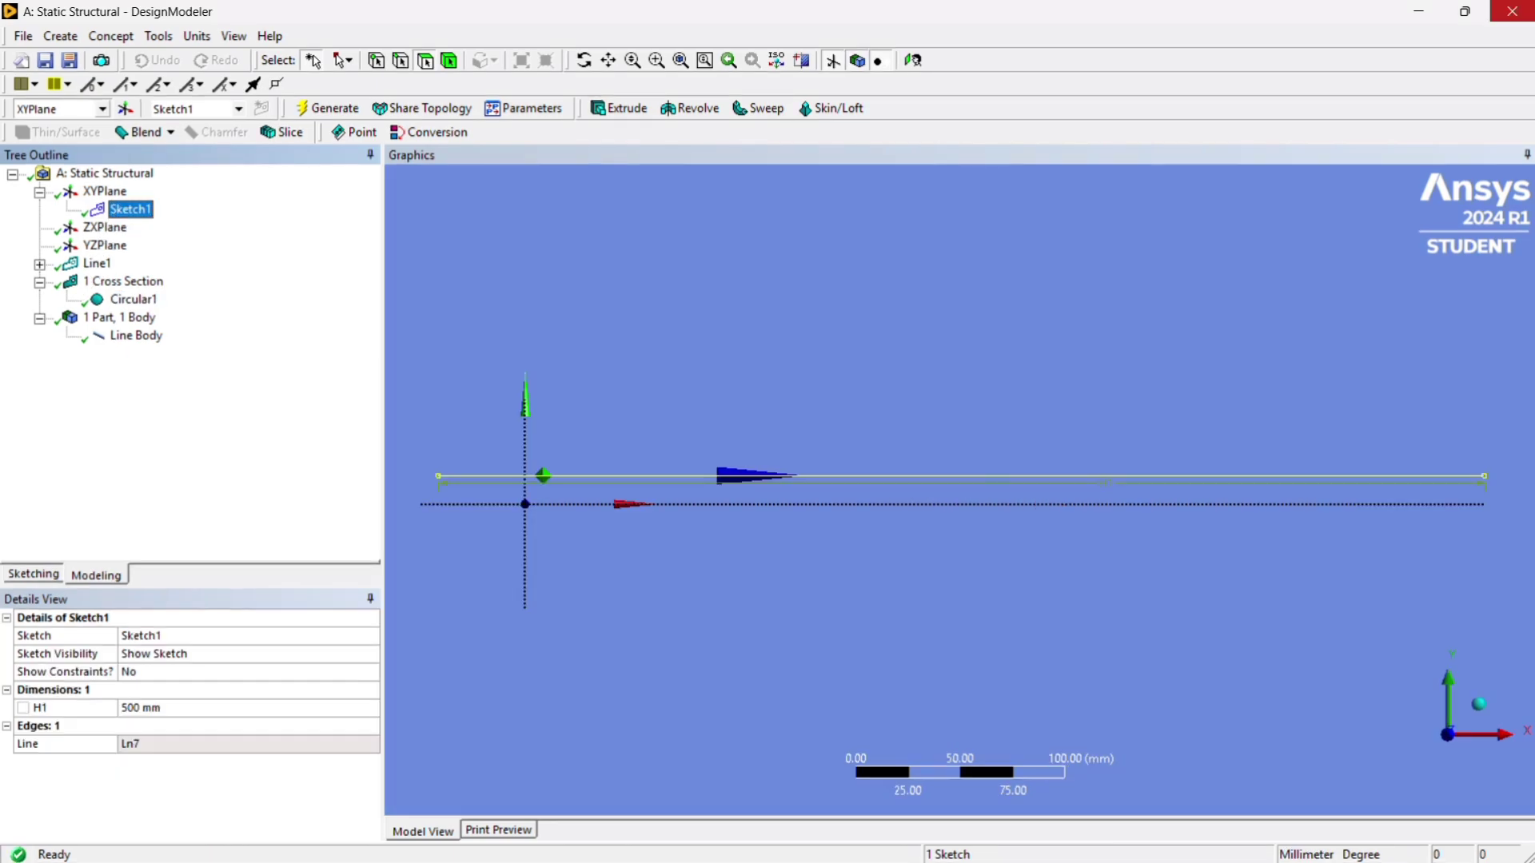
Close DesignModeler and open the Model cell in Mechanical.
{"action": "left_click", "coordinate": [22, 36]}
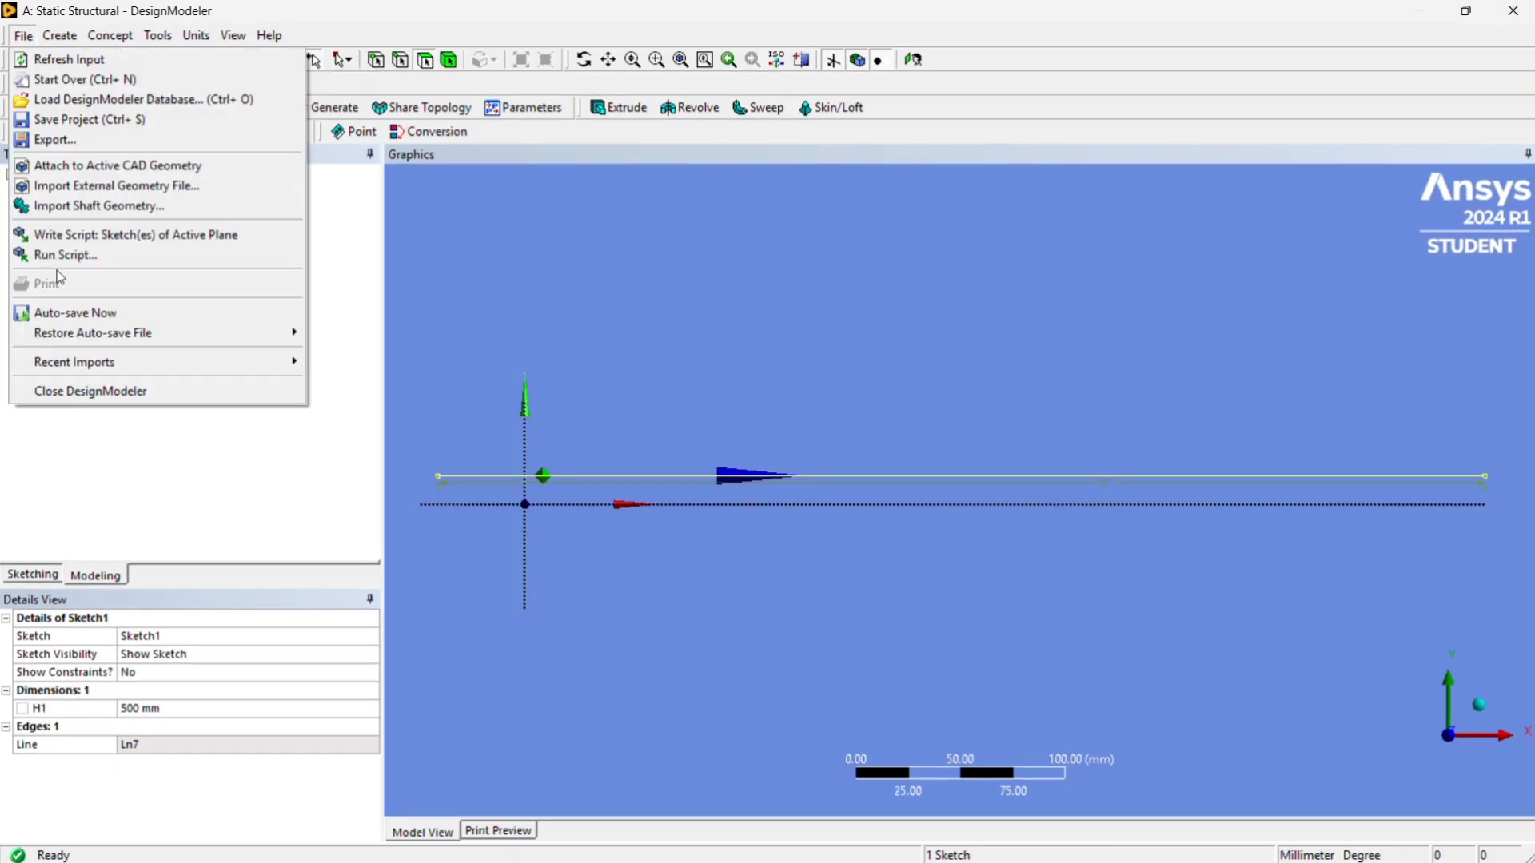
{"action": "left_click", "coordinate": [84, 391]}
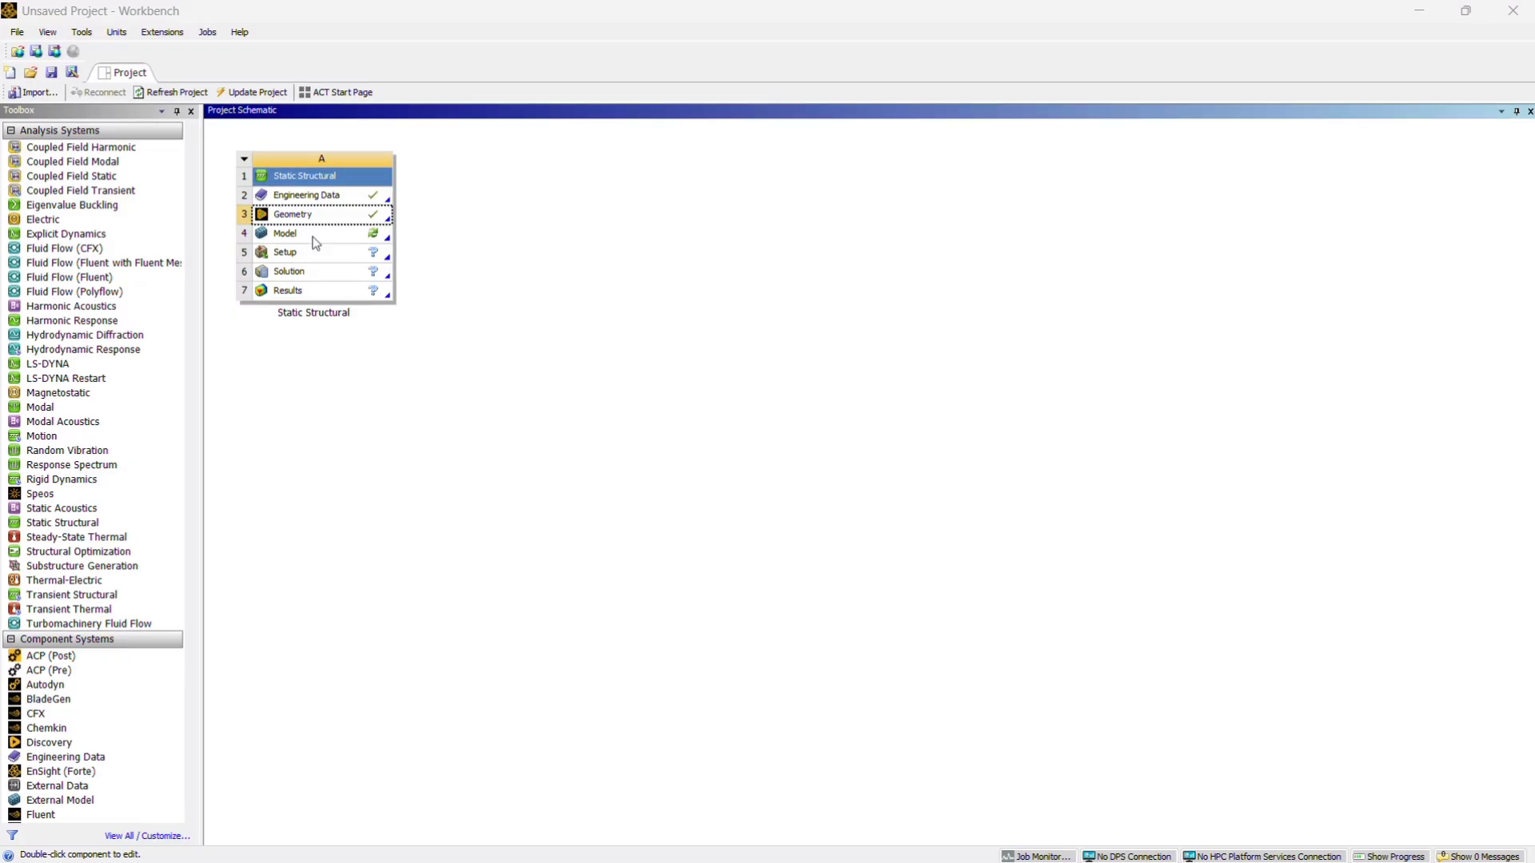
{"action": "left_click", "coordinate": [316, 244]}
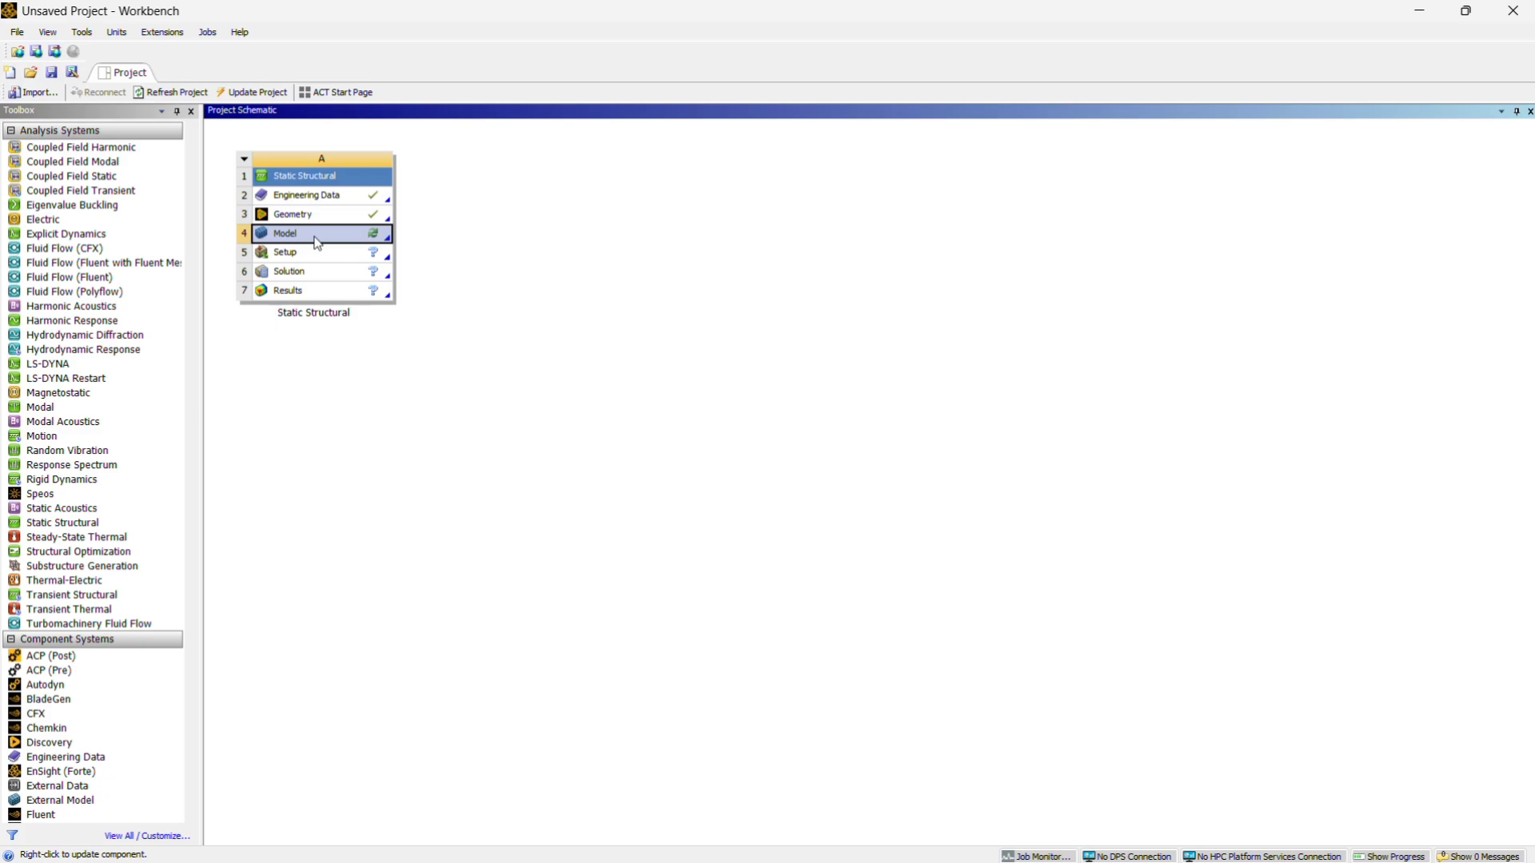
{"action": "double_click", "coordinate": [318, 244]}
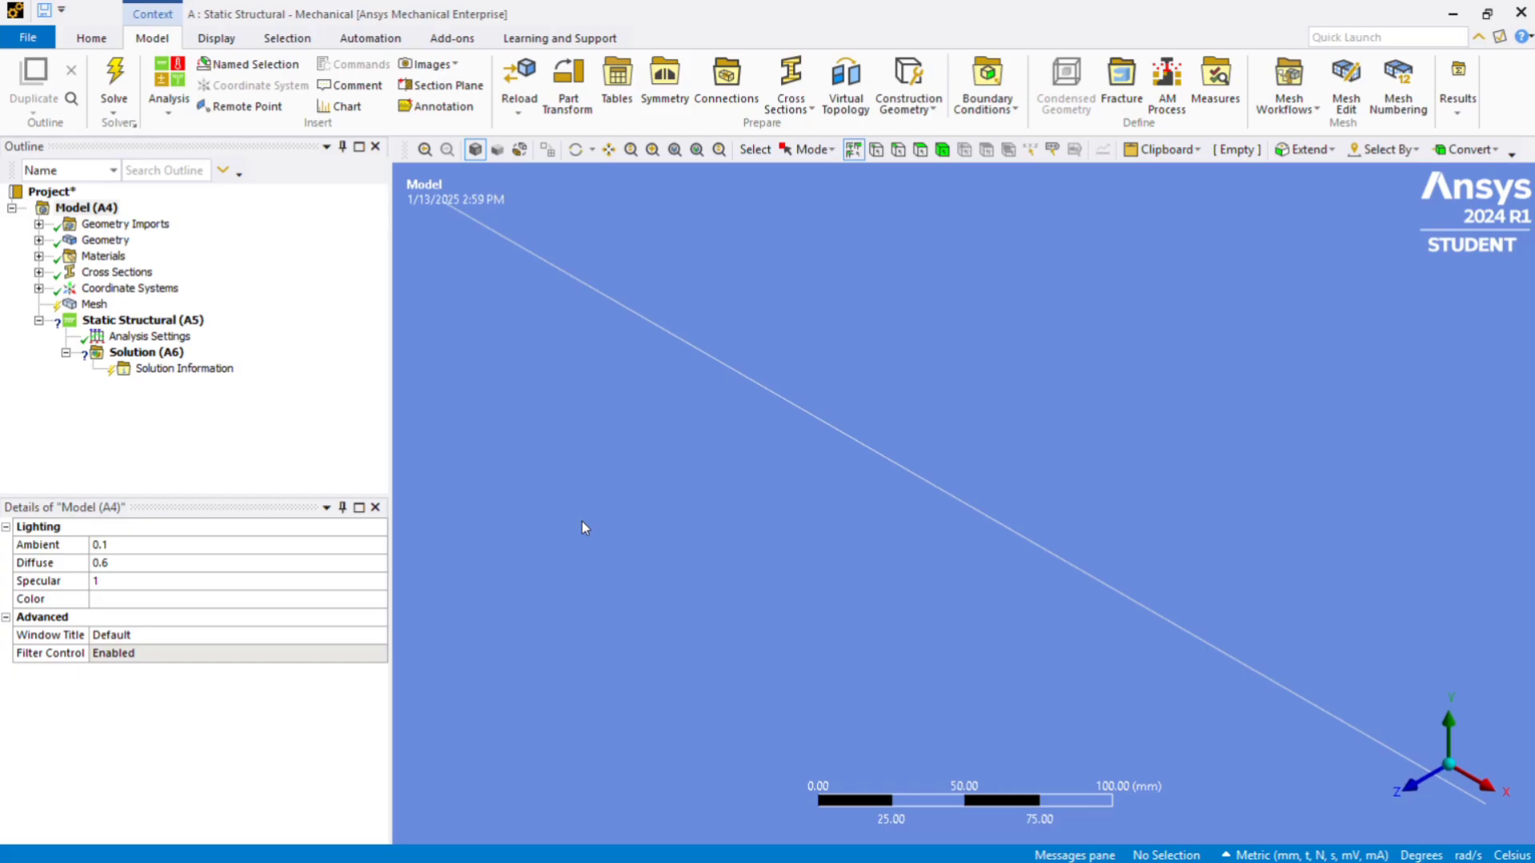
Zoom and orbit the view to inspect the beam line from several angles.
{"action": "scroll", "coordinate": [849, 406], "scroll_direction": "down", "scroll_amount": 3}
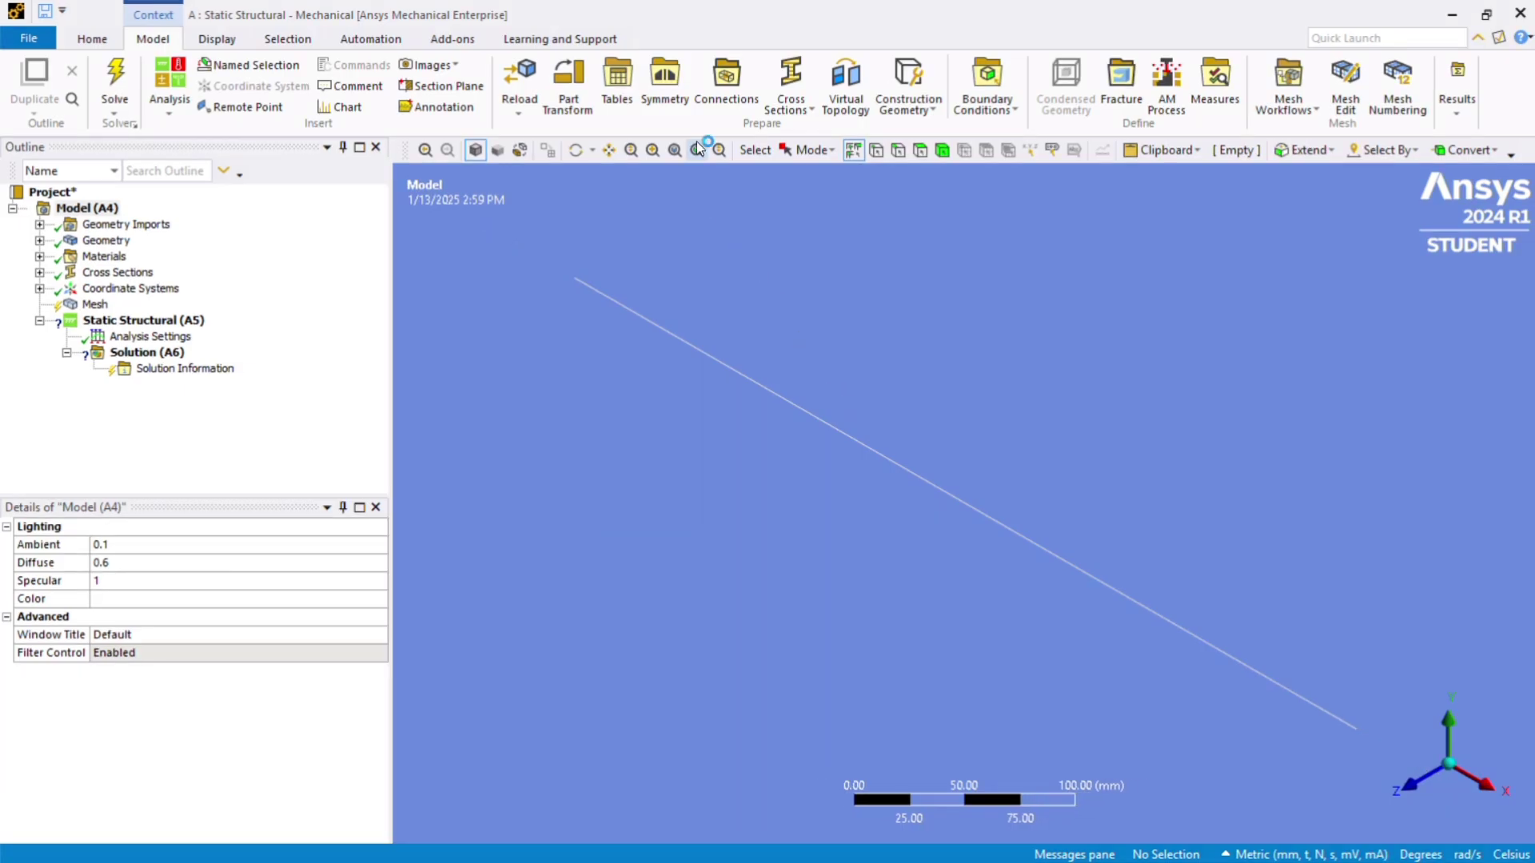
{"action": "middle_click_drag", "start_coordinate": [1119, 591], "coordinate": [1251, 582]}
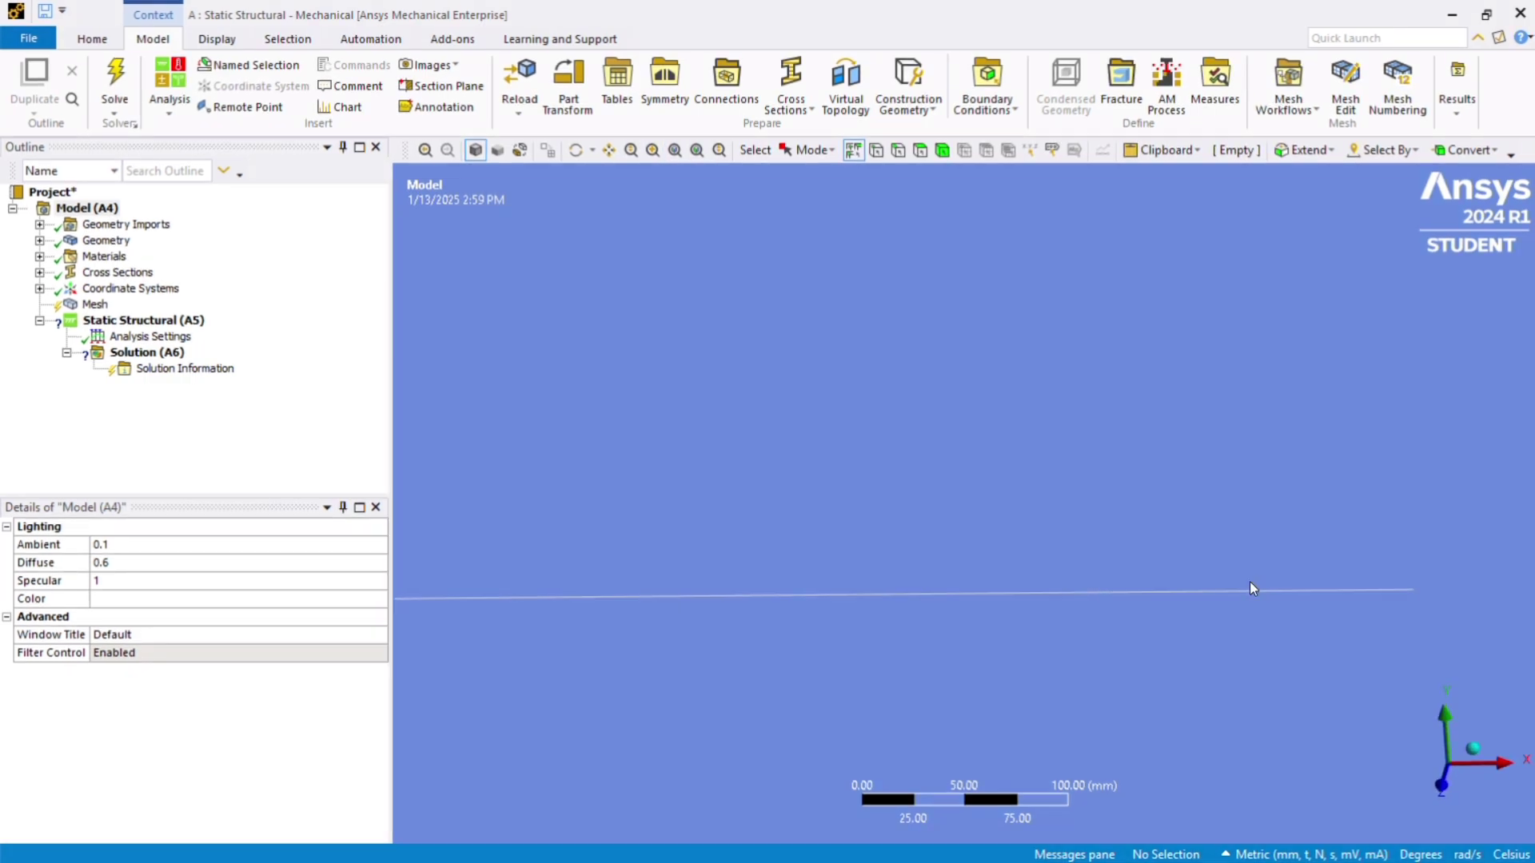
{"action": "scroll", "coordinate": [1052, 582], "scroll_direction": "down", "scroll_amount": 2}
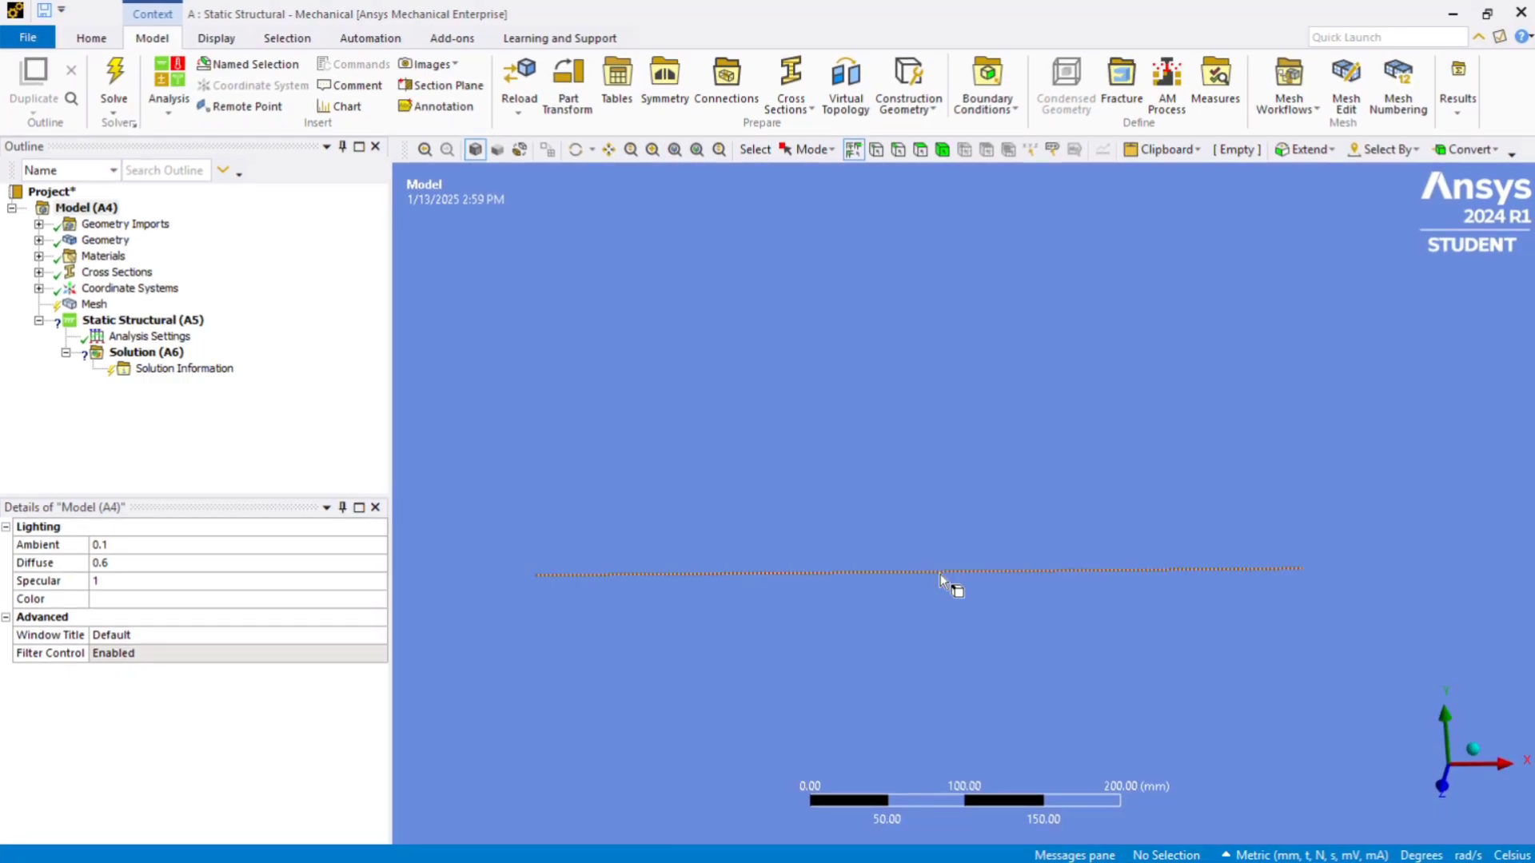
{"action": "middle_click_drag", "start_coordinate": [940, 574], "coordinate": [200, 496]}
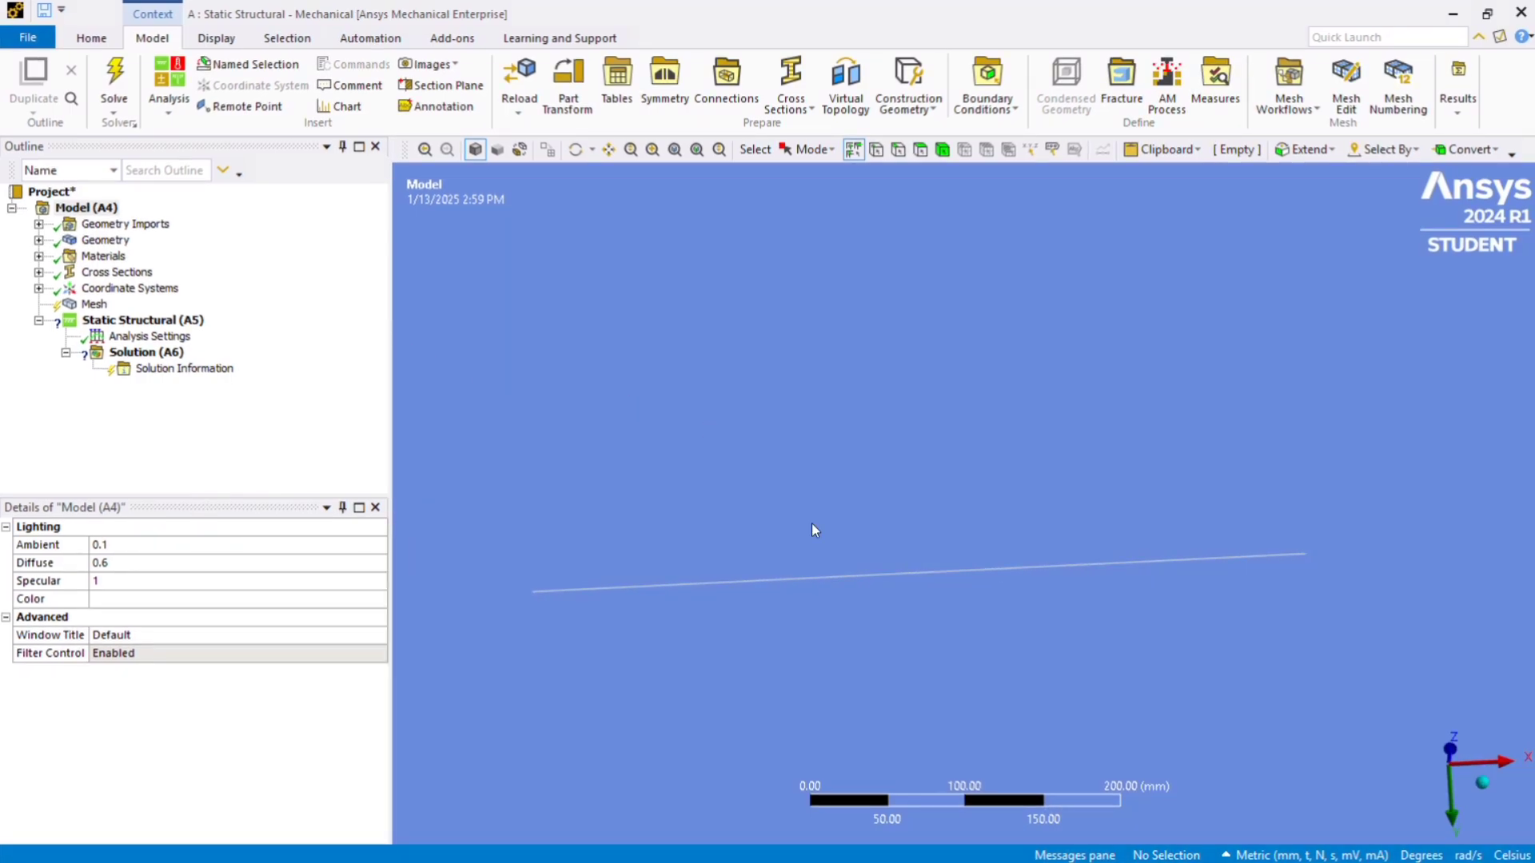
Generate the beam's mesh with default settings.
{"action": "left_click", "coordinate": [89, 308]}
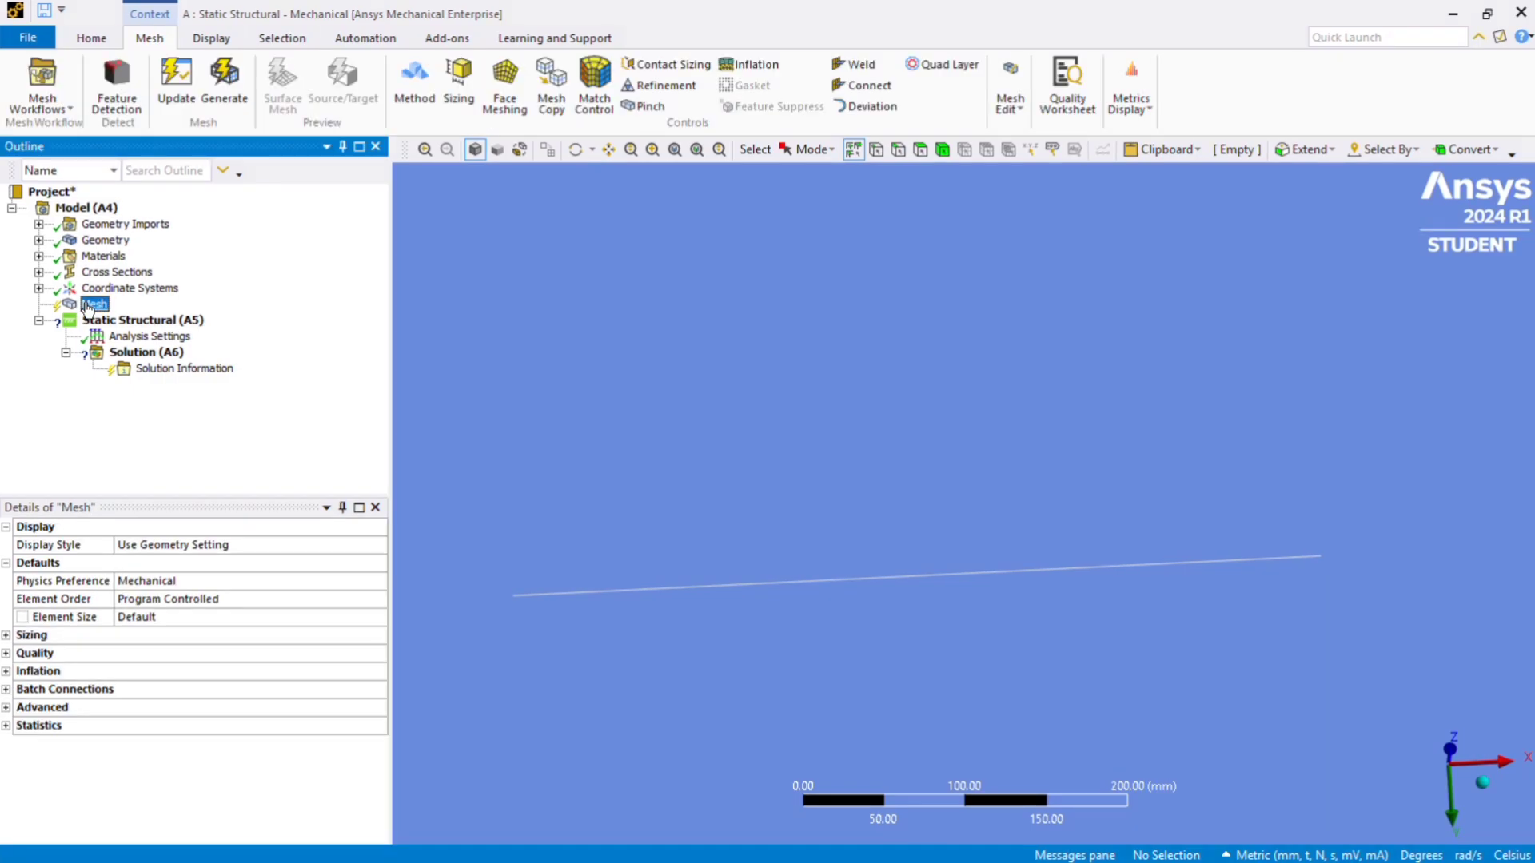
{"action": "right_click", "coordinate": [89, 308]}
{"action": "left_click", "coordinate": [132, 339]}
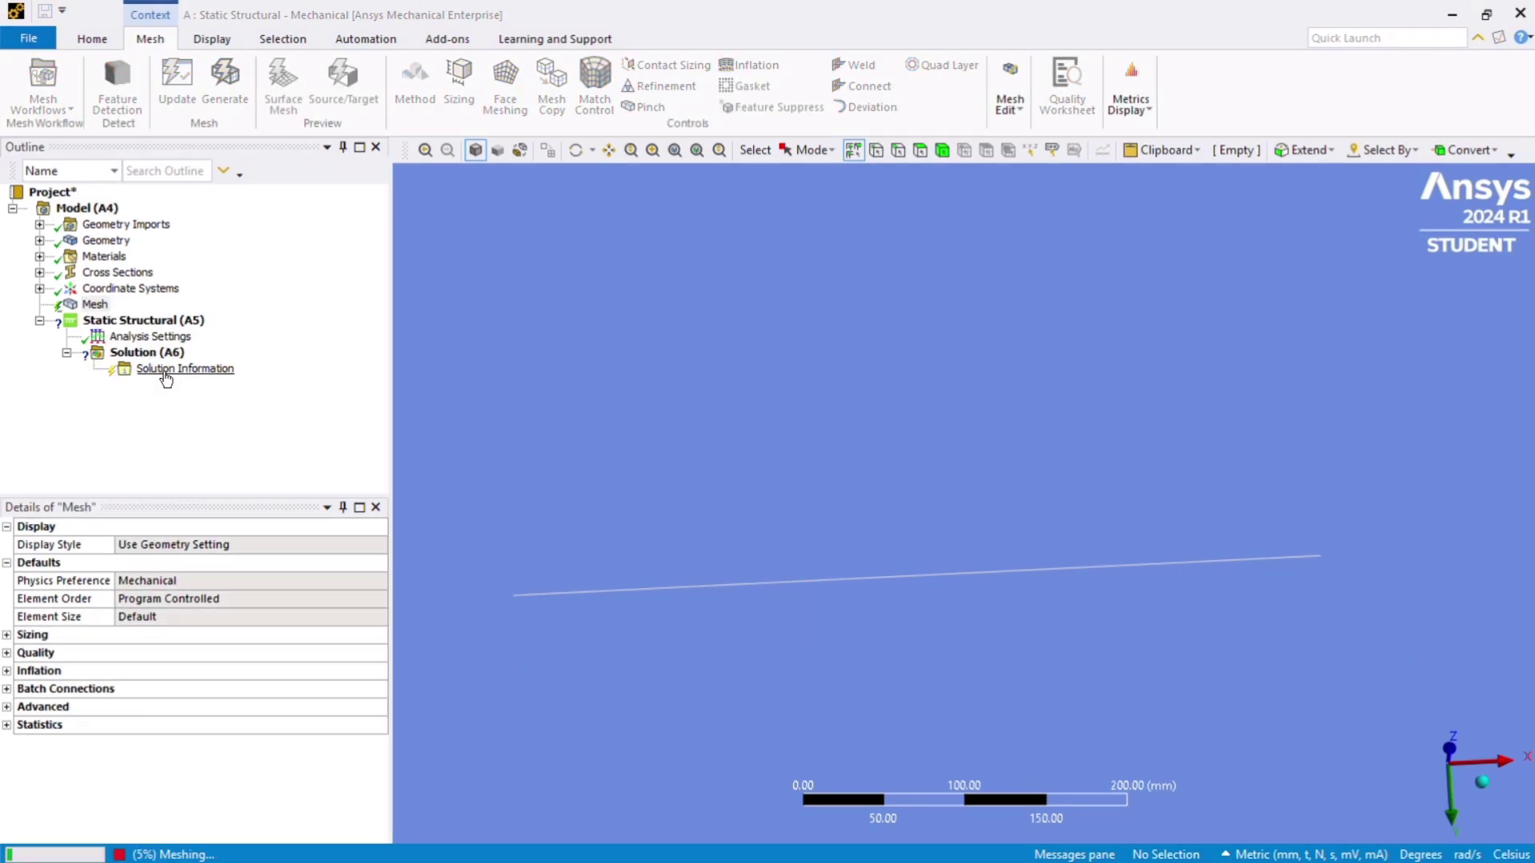
{"action": "scroll", "coordinate": [717, 611], "scroll_direction": "up", "scroll_amount": 2}
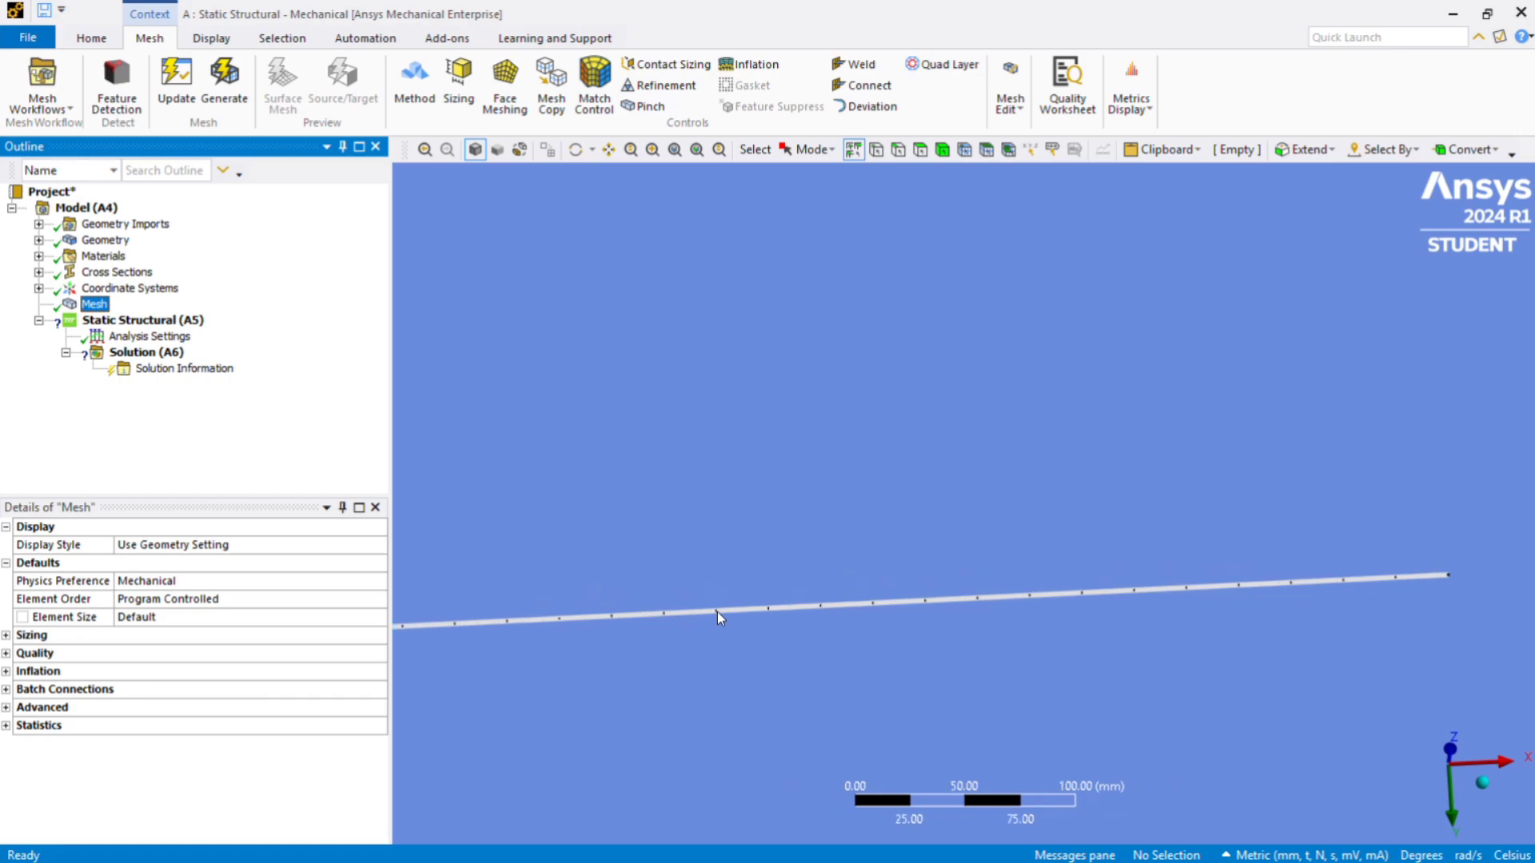
{"action": "left_click", "coordinate": [520, 150]}
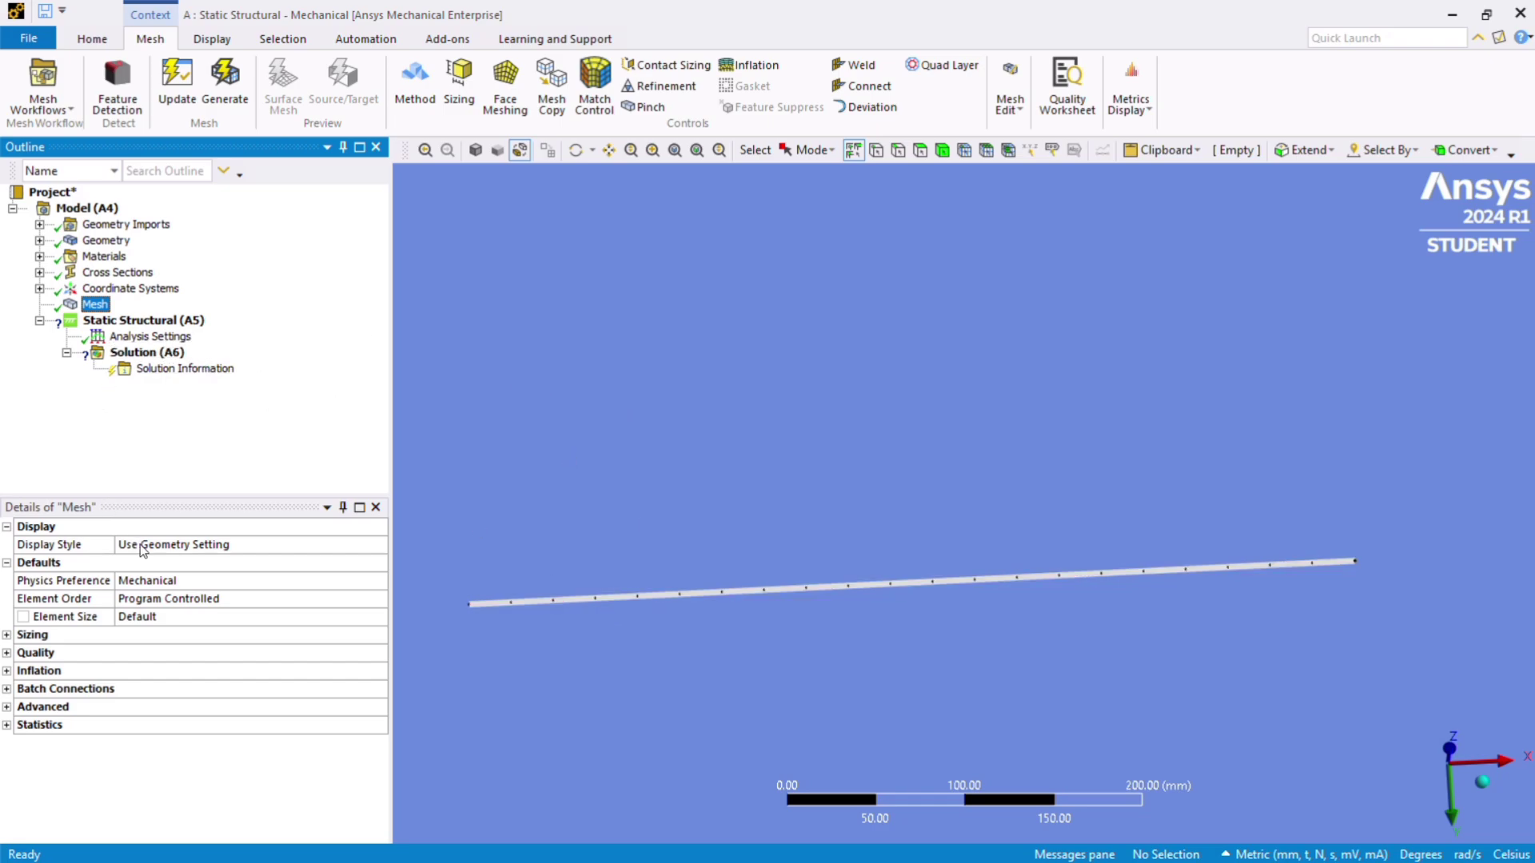
Set the mesh element size to 20 mm and regenerate the mesh.
{"action": "left_click", "coordinate": [142, 615]}
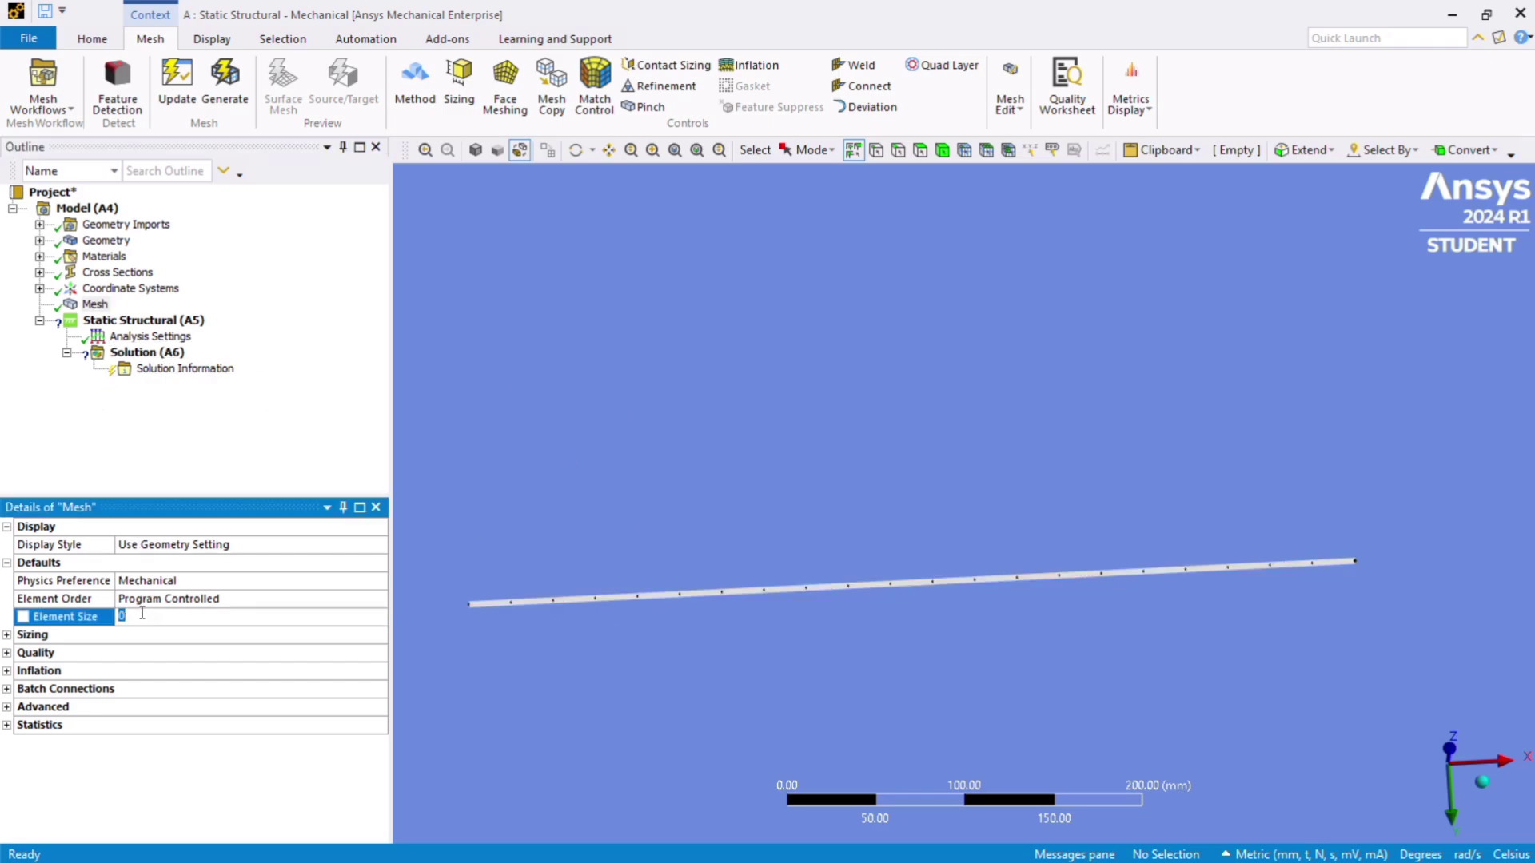
{"action": "type", "text": "20"}
{"action": "key", "text": "Return"}
{"action": "left_click", "coordinate": [224, 80]}
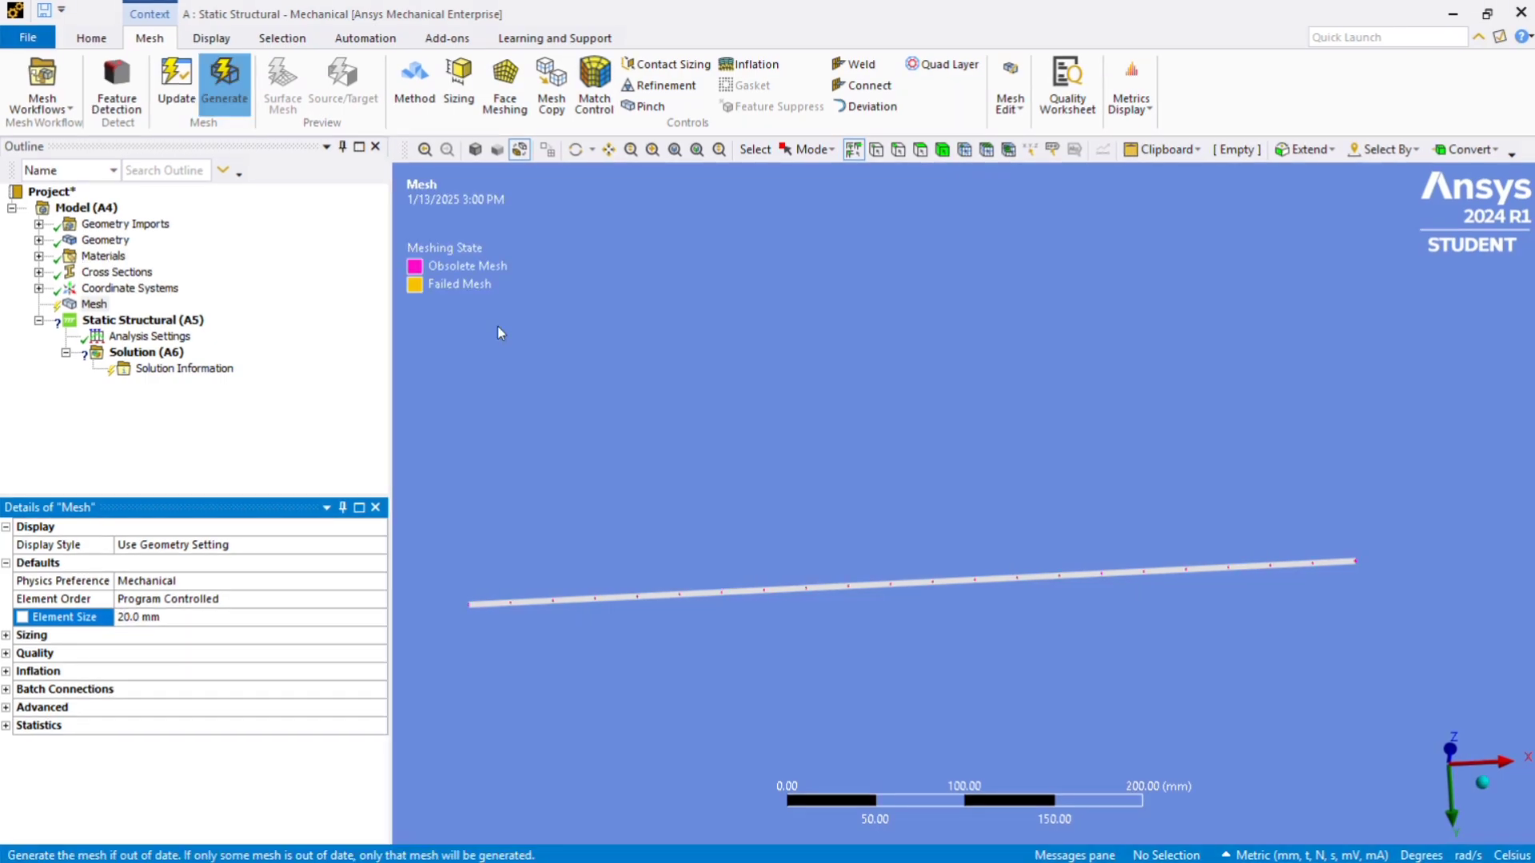
{"action": "middle_click_drag", "start_coordinate": [846, 562], "coordinate": [866, 395], "text": "ctrl"}
{"action": "scroll", "coordinate": [866, 394], "scroll_direction": "up", "scroll_amount": 2}
{"action": "scroll", "coordinate": [867, 394], "scroll_direction": "down", "scroll_amount": 1}
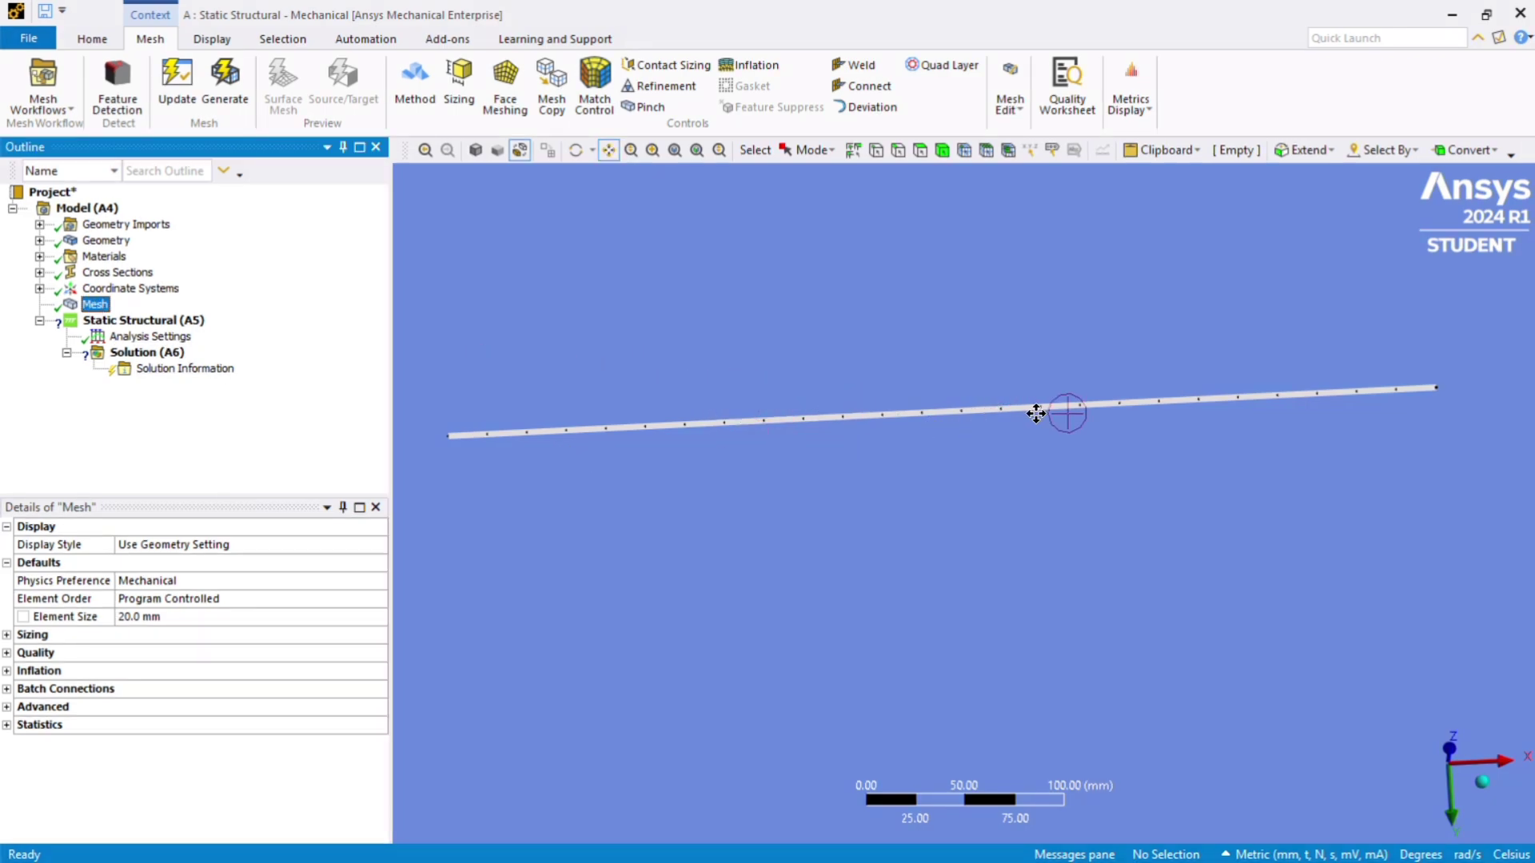
Apply a Fixed Support to the beam line's left-end vertex.
{"action": "left_click", "coordinate": [156, 321]}
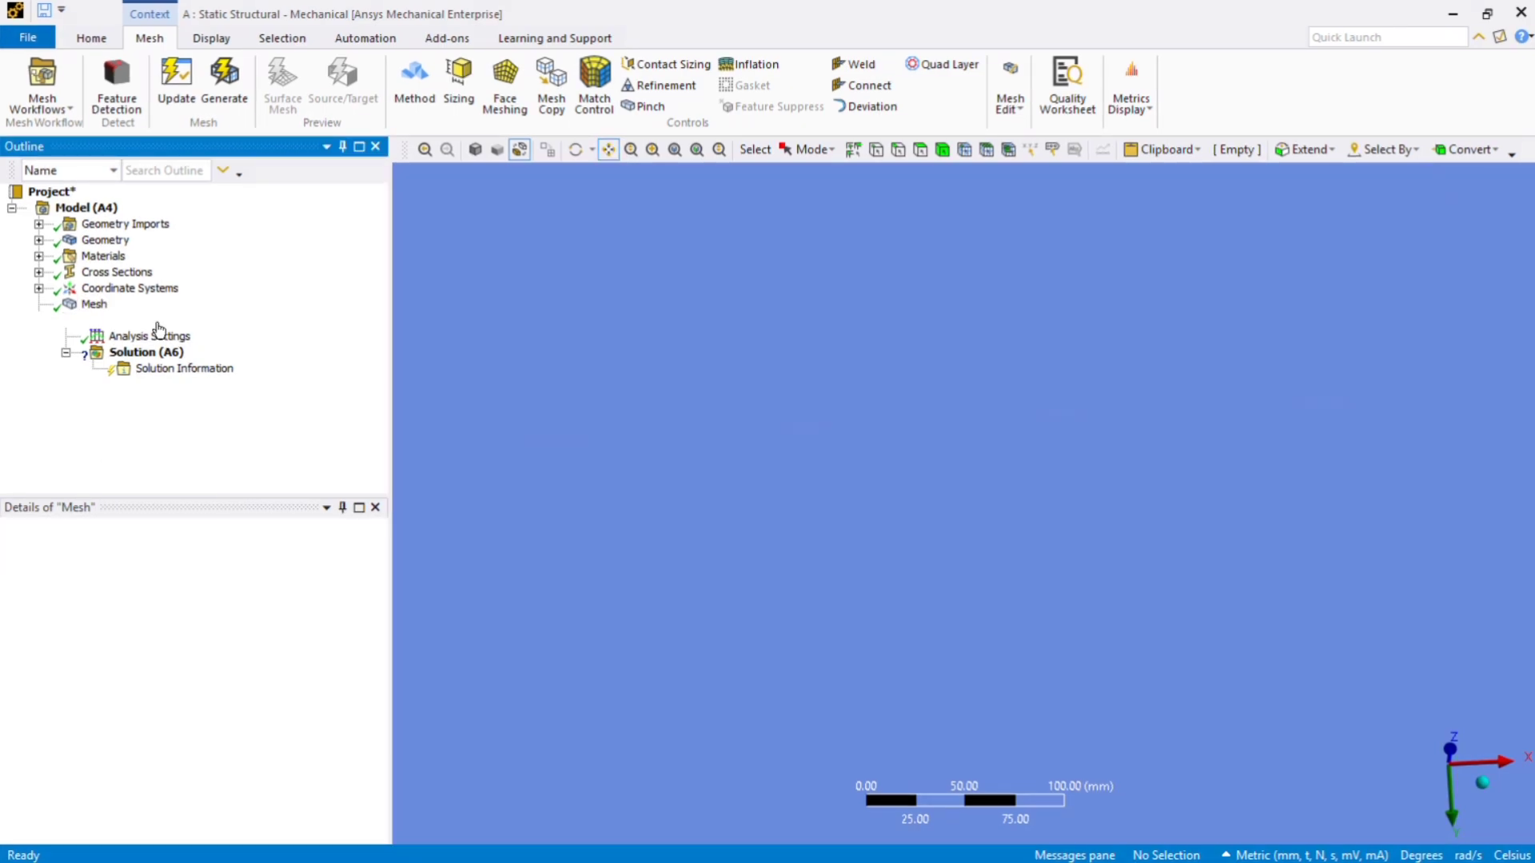
{"action": "right_click", "coordinate": [159, 328]}
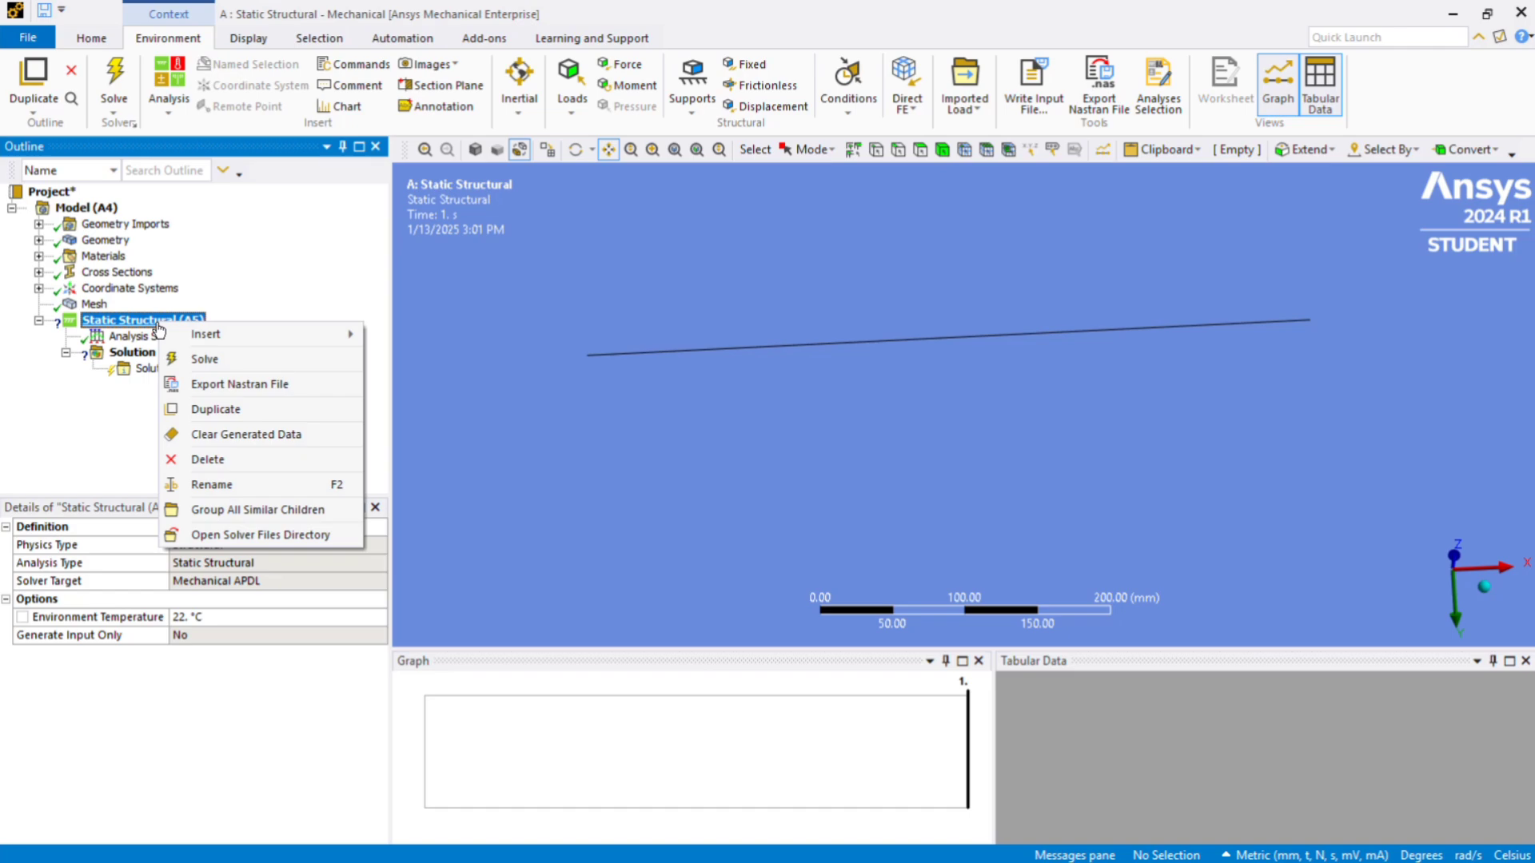
{"action": "mouse_move", "coordinate": [240, 334]}
{"action": "left_click", "coordinate": [631, 403]}
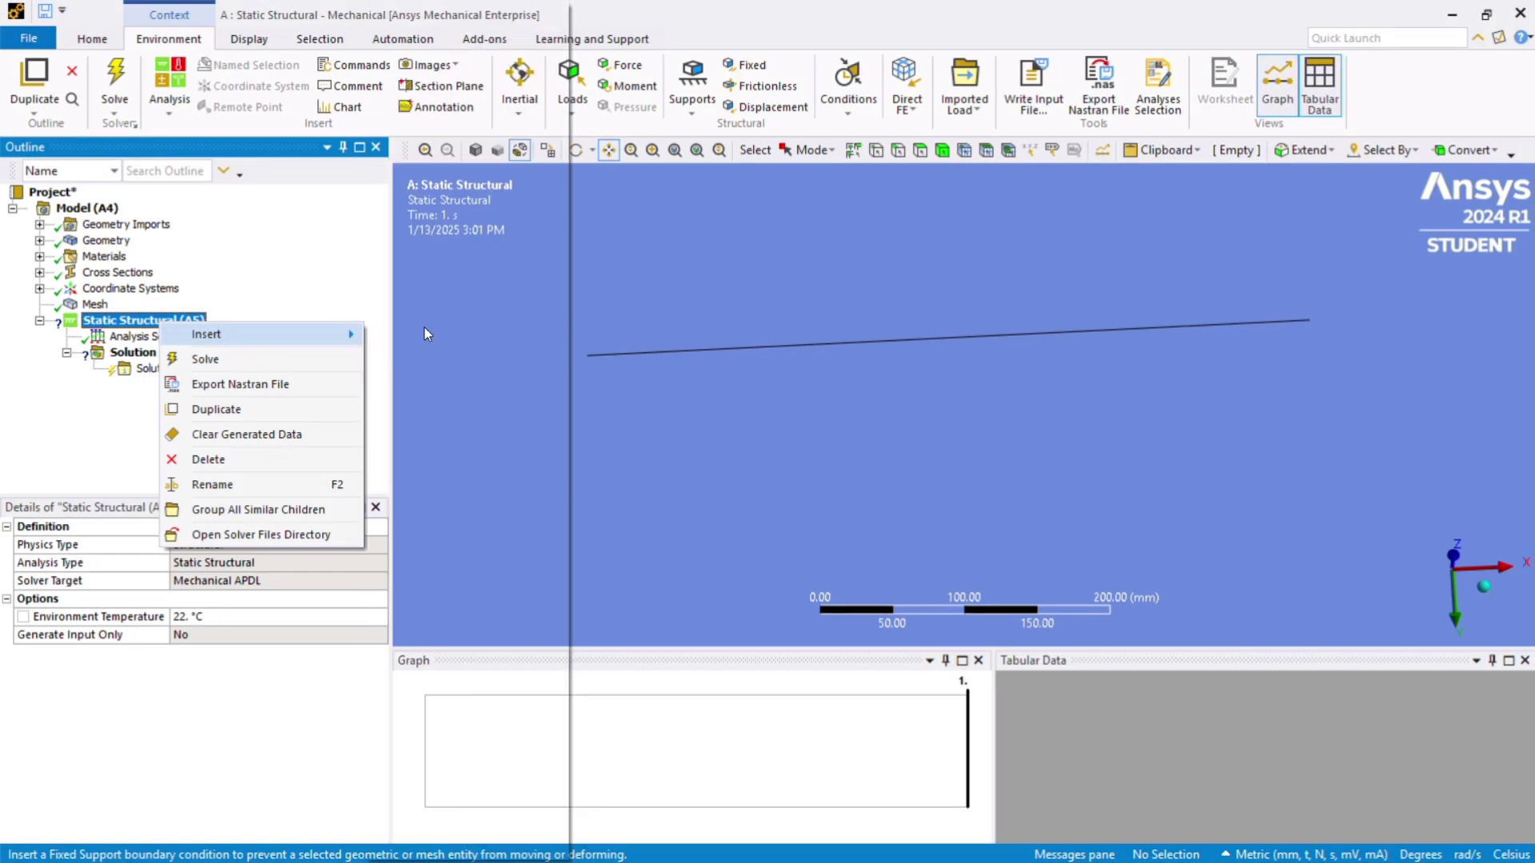
{"action": "left_click", "coordinate": [877, 148]}
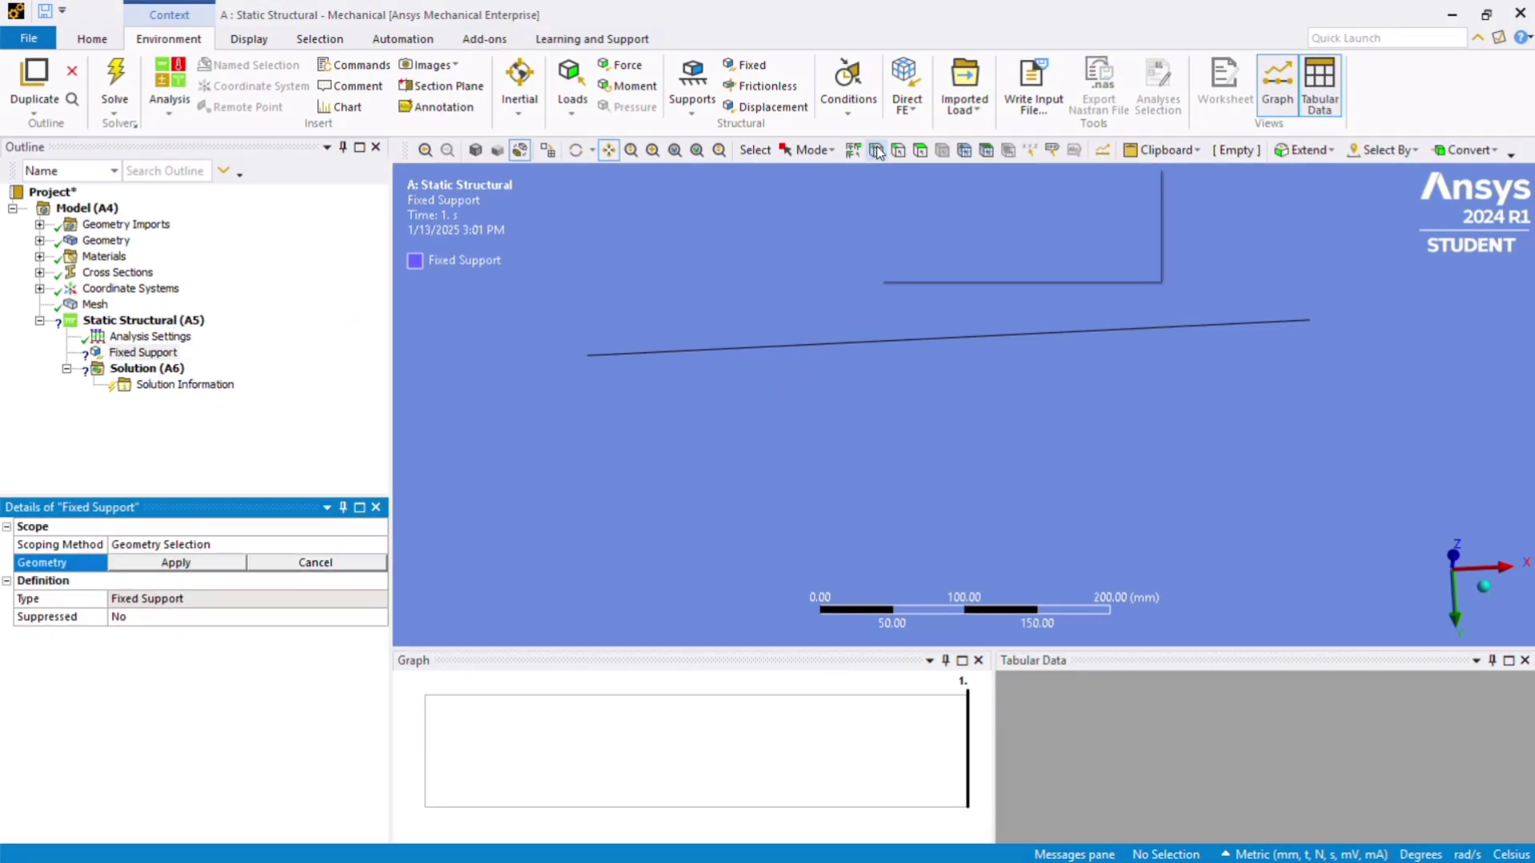
{"action": "left_click", "coordinate": [587, 358]}
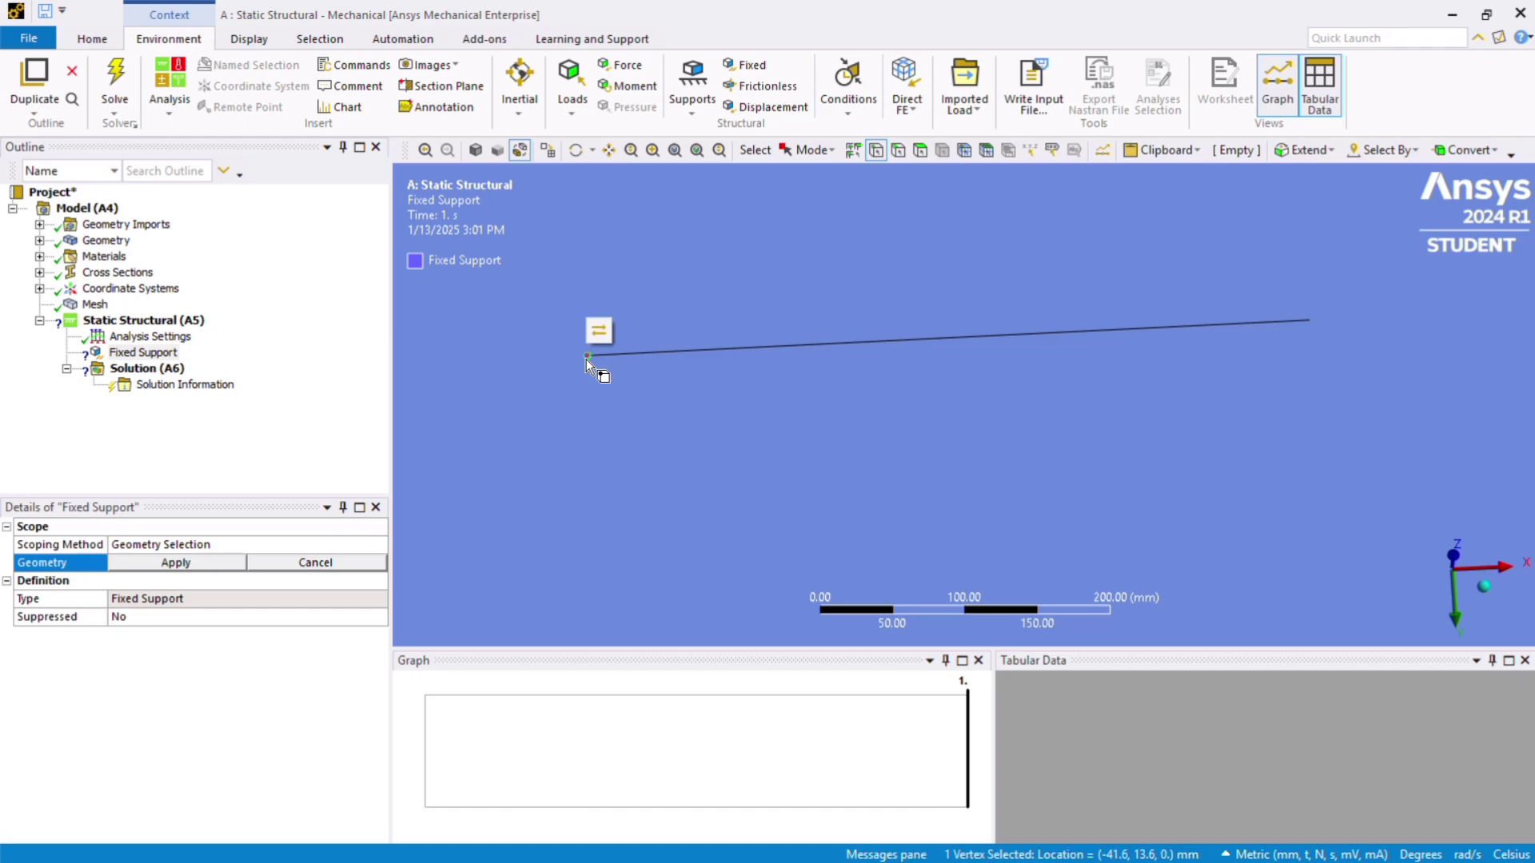
{"action": "left_click", "coordinate": [181, 562]}
{"action": "left_click", "coordinate": [144, 320]}
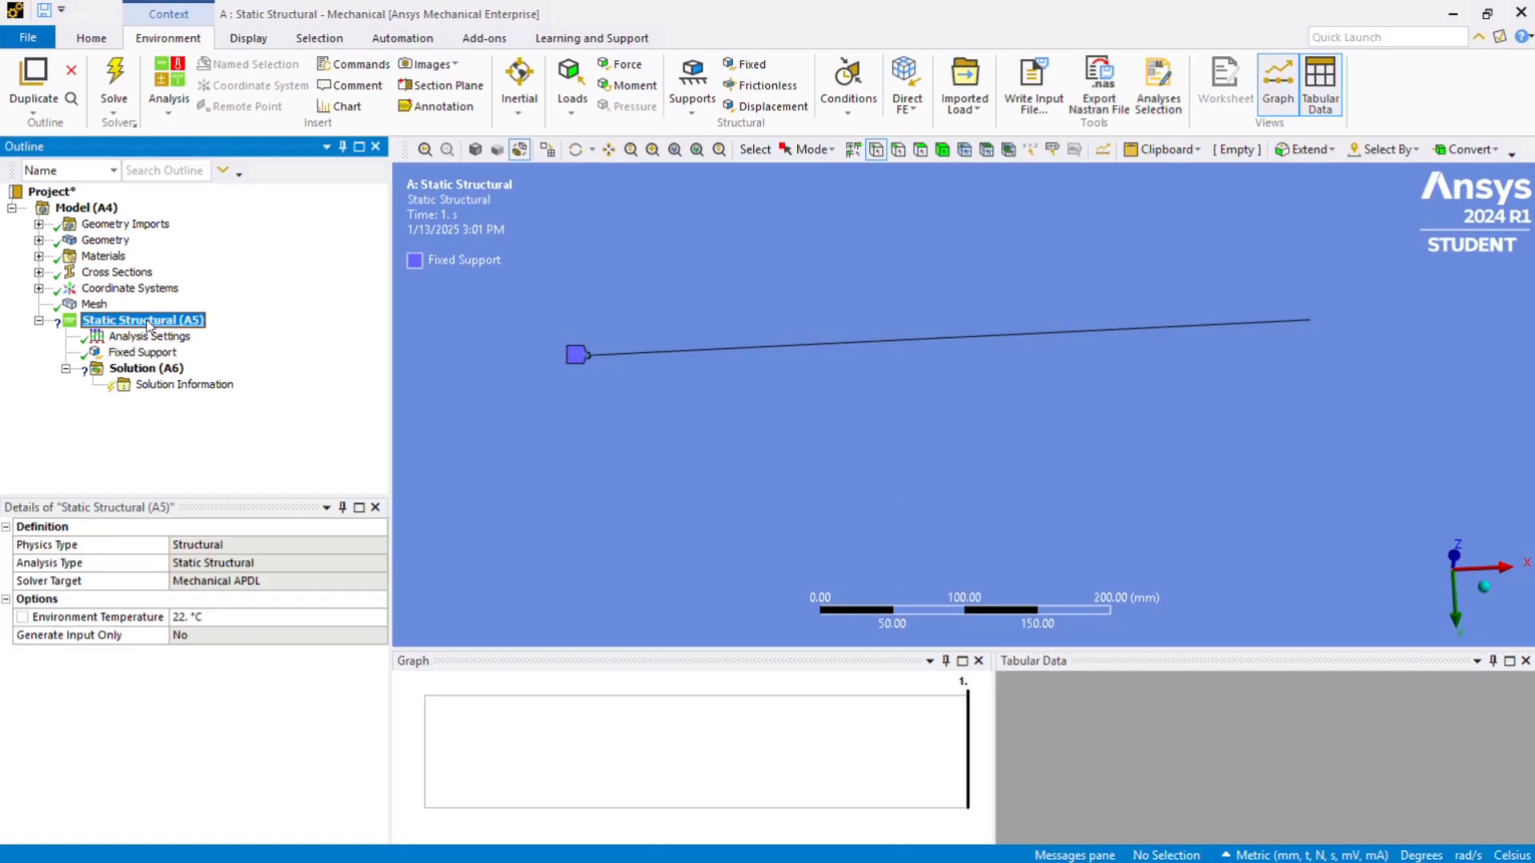
{"action": "right_click", "coordinate": [148, 320]}
Insert a Force load and apply it to the beam's right-end vertex.
{"action": "mouse_move", "coordinate": [254, 343]}
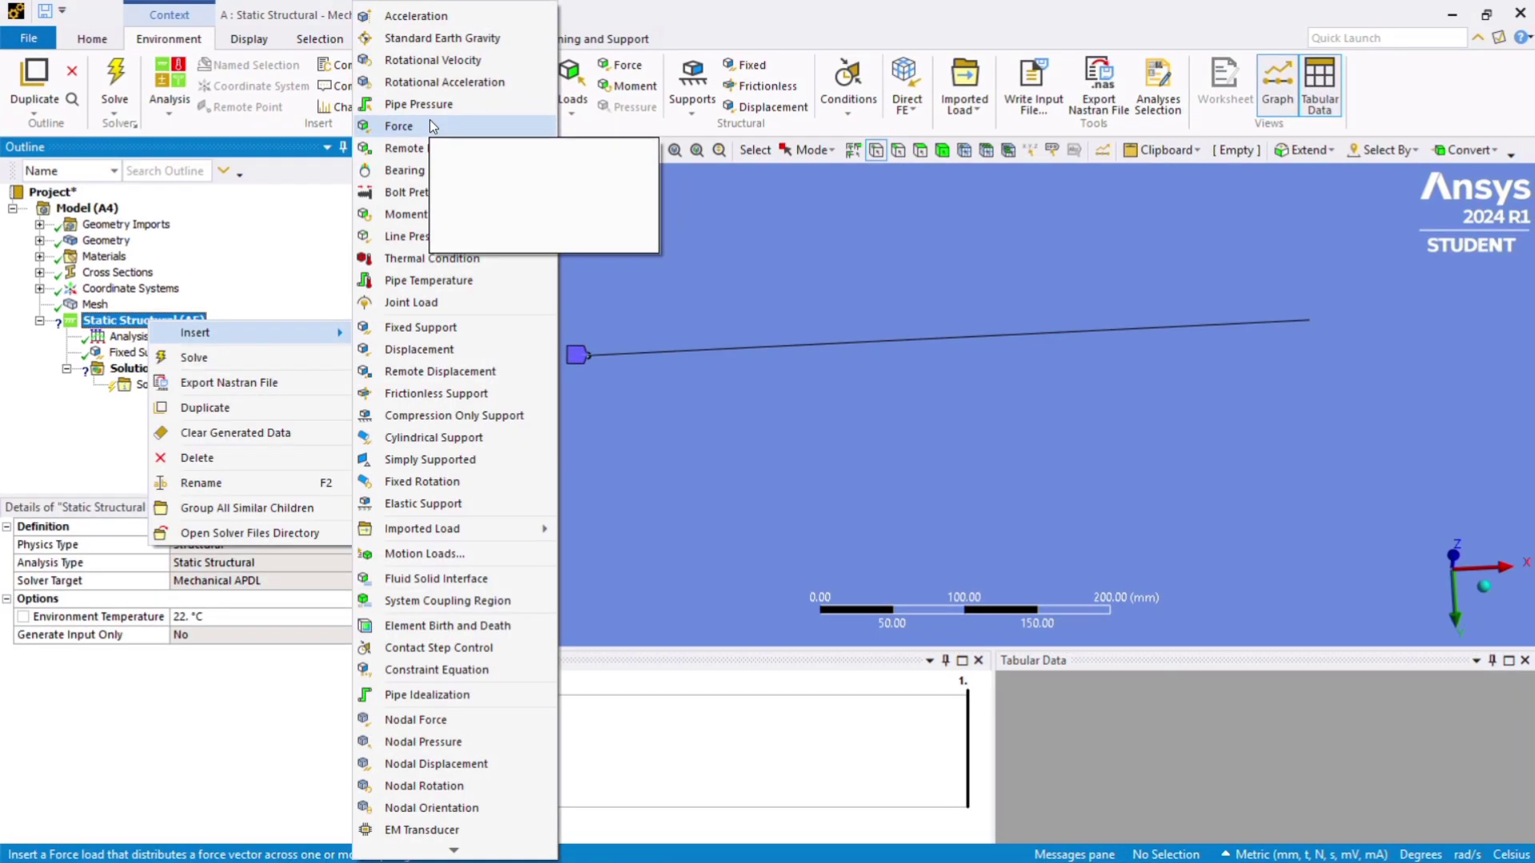
{"action": "left_click", "coordinate": [398, 125]}
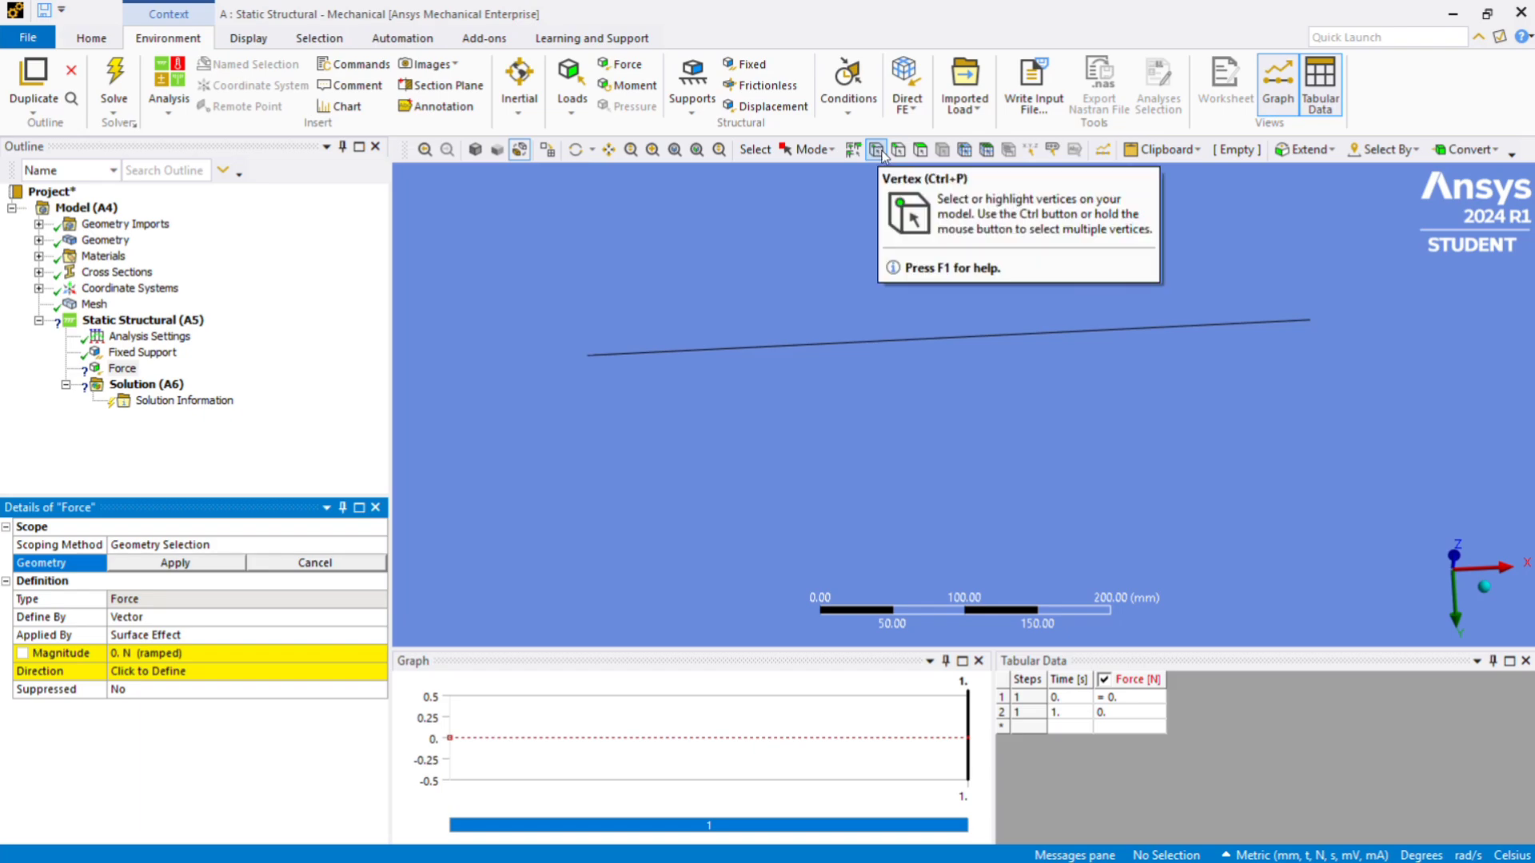
{"action": "left_click", "coordinate": [1309, 321]}
{"action": "left_click", "coordinate": [176, 562]}
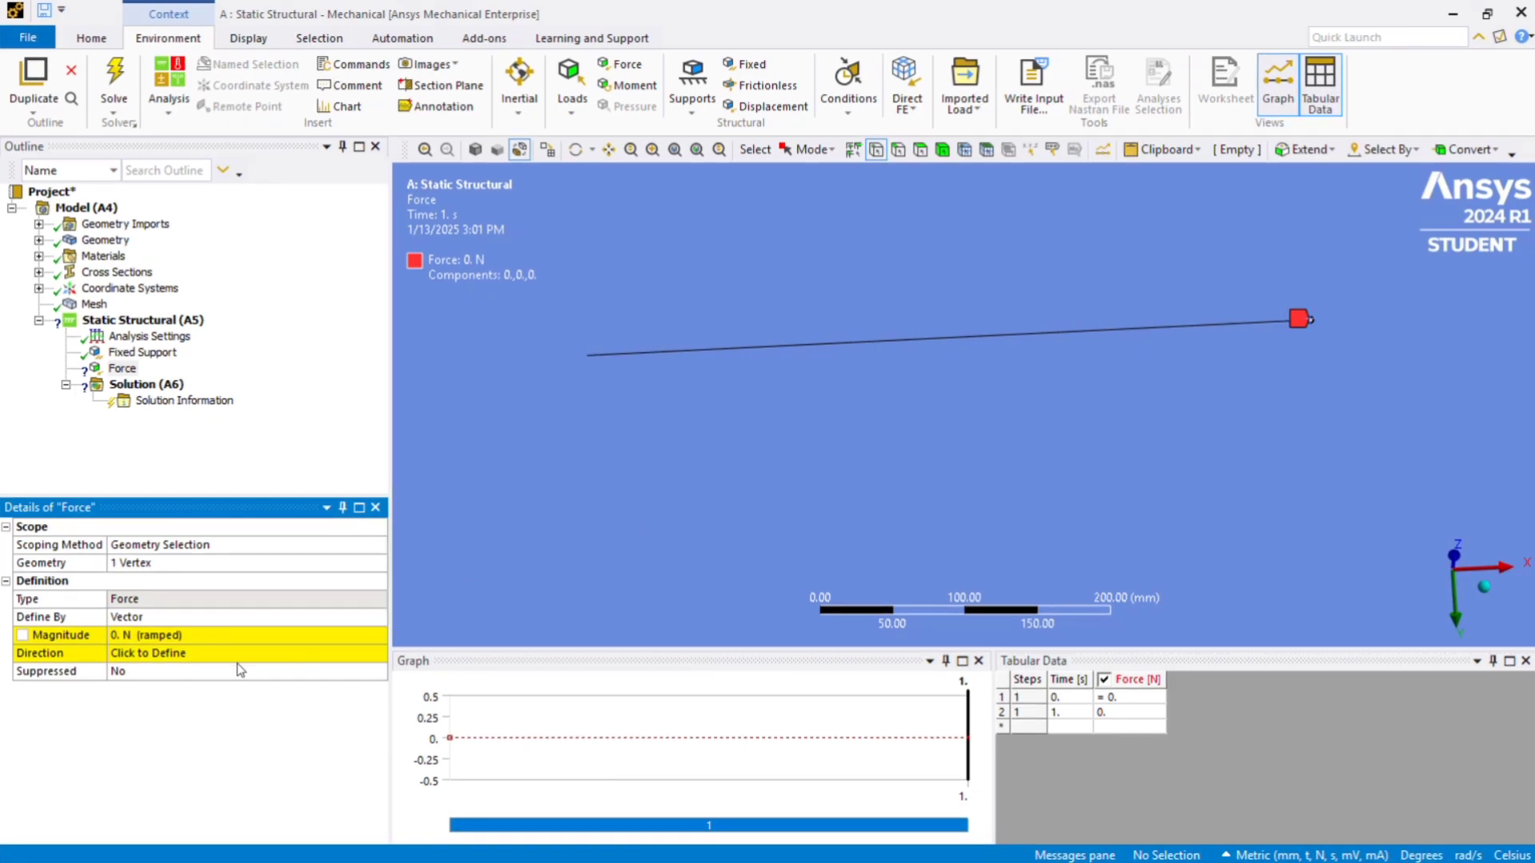
Define the force by Components with an X Component of 1e5 N.
{"action": "left_click", "coordinate": [240, 620]}
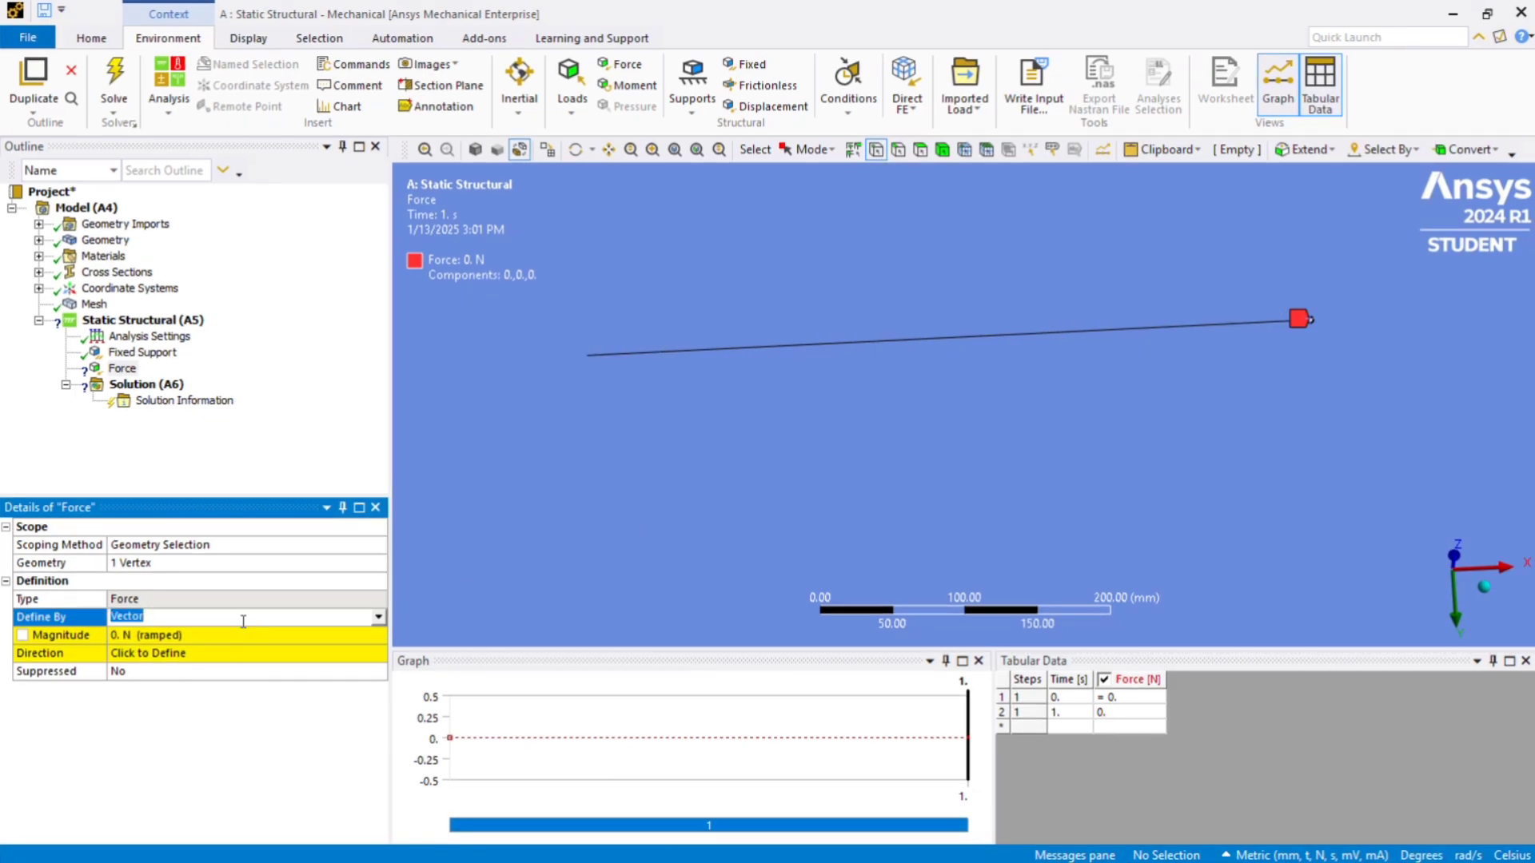
{"action": "left_click", "coordinate": [379, 617]}
{"action": "left_click", "coordinate": [144, 653]}
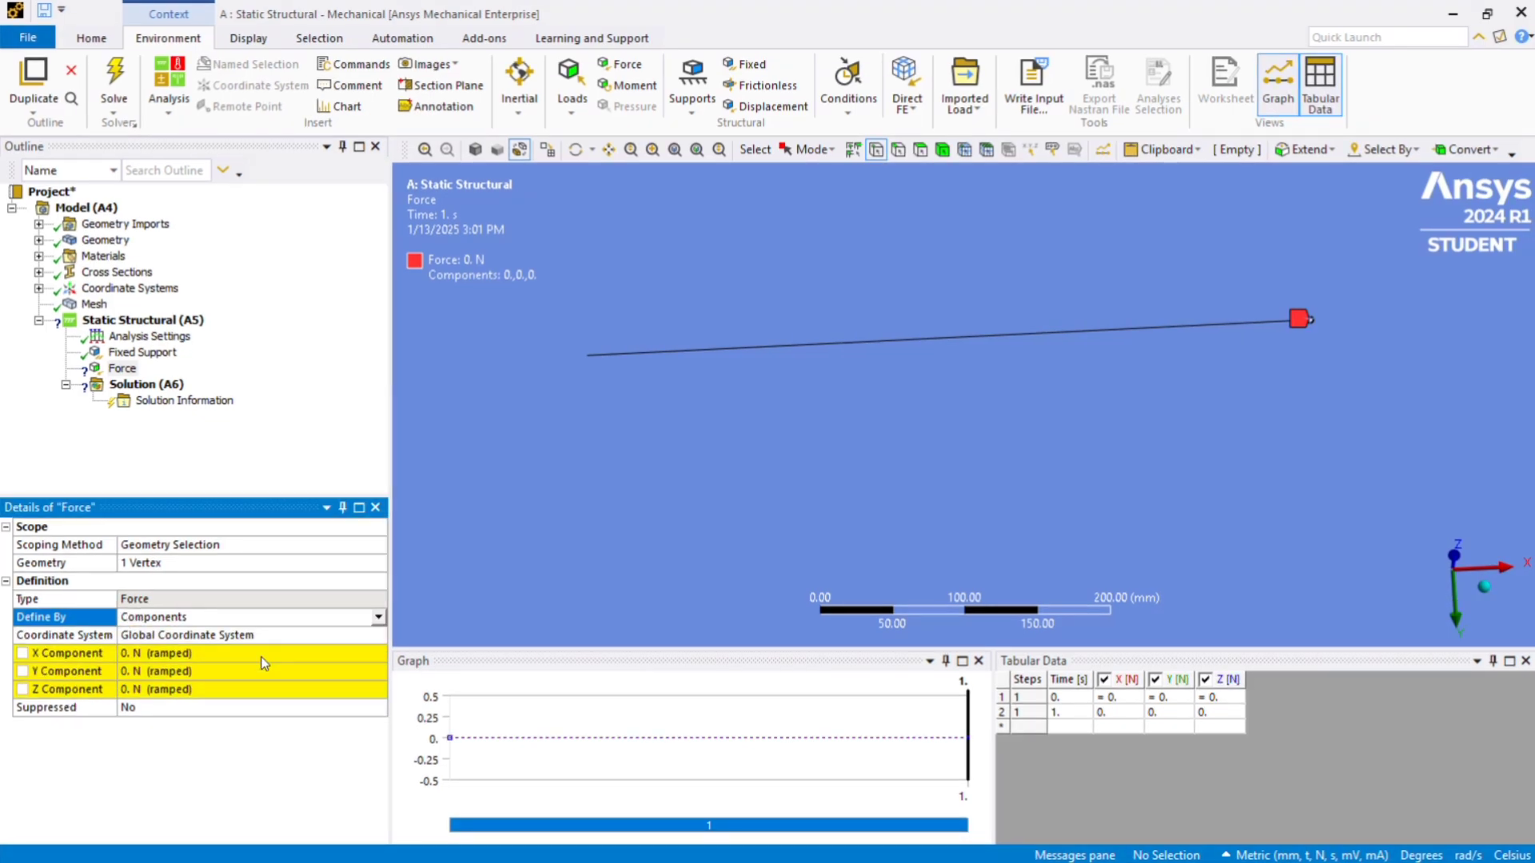
{"action": "middle_click_drag", "start_coordinate": [1127, 371], "coordinate": [1137, 411]}
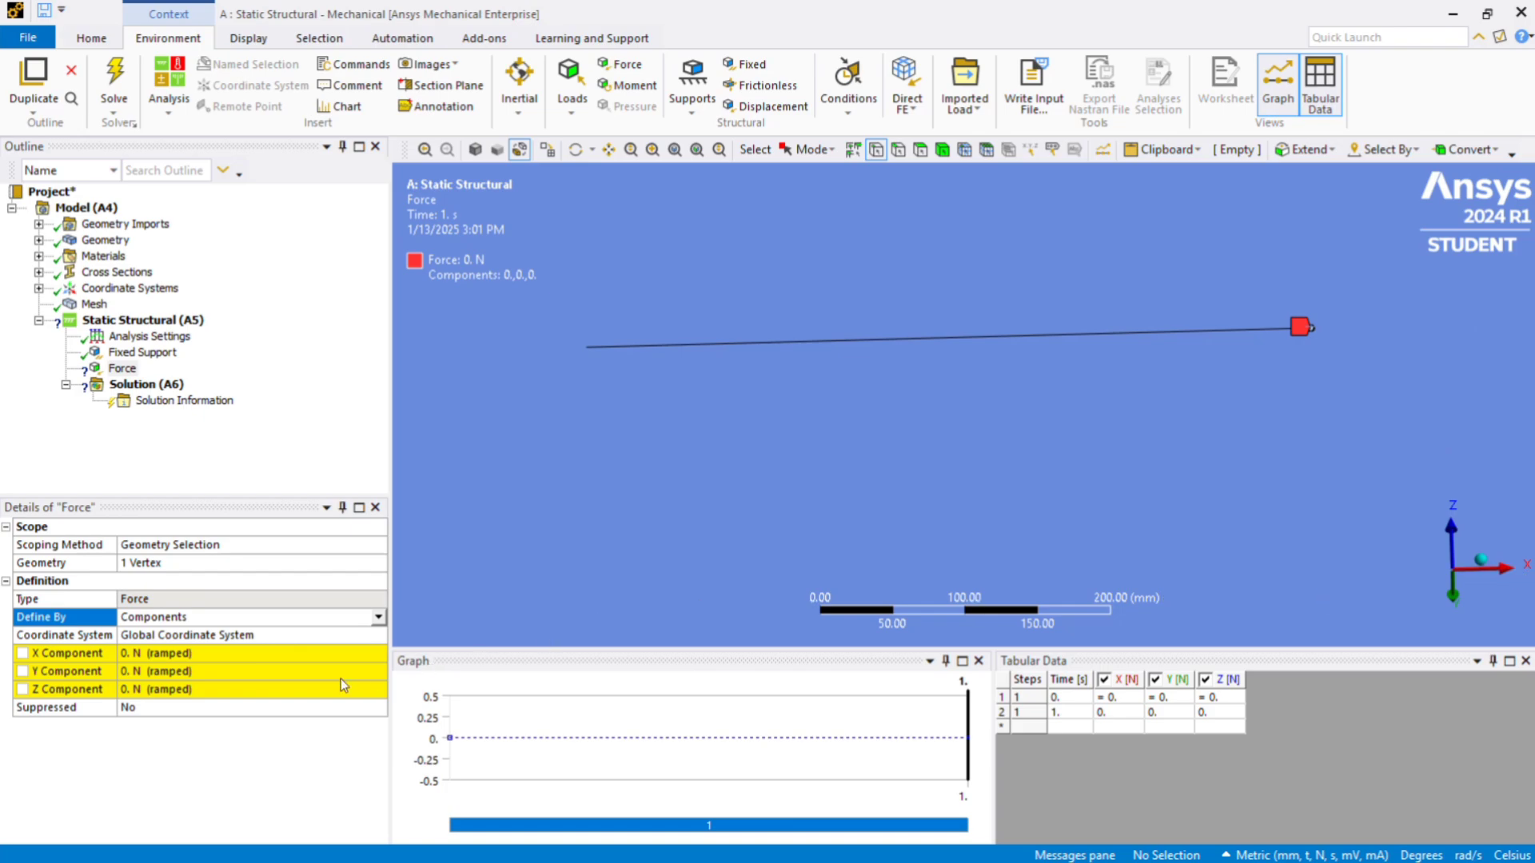
{"action": "left_click", "coordinate": [234, 654]}
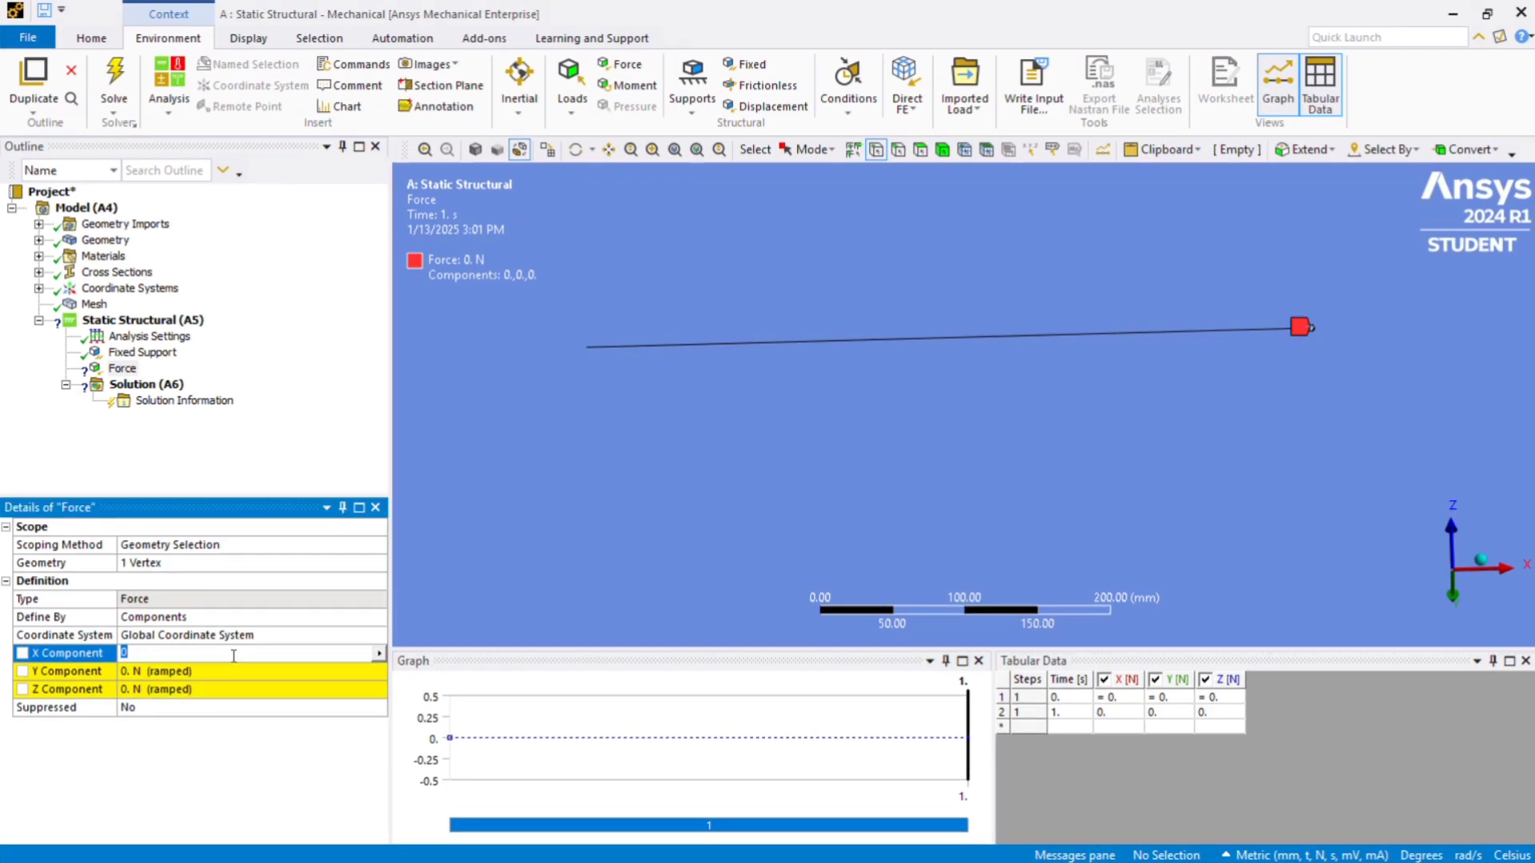
{"action": "type", "text": "1e5"}
{"action": "key", "text": "Return"}
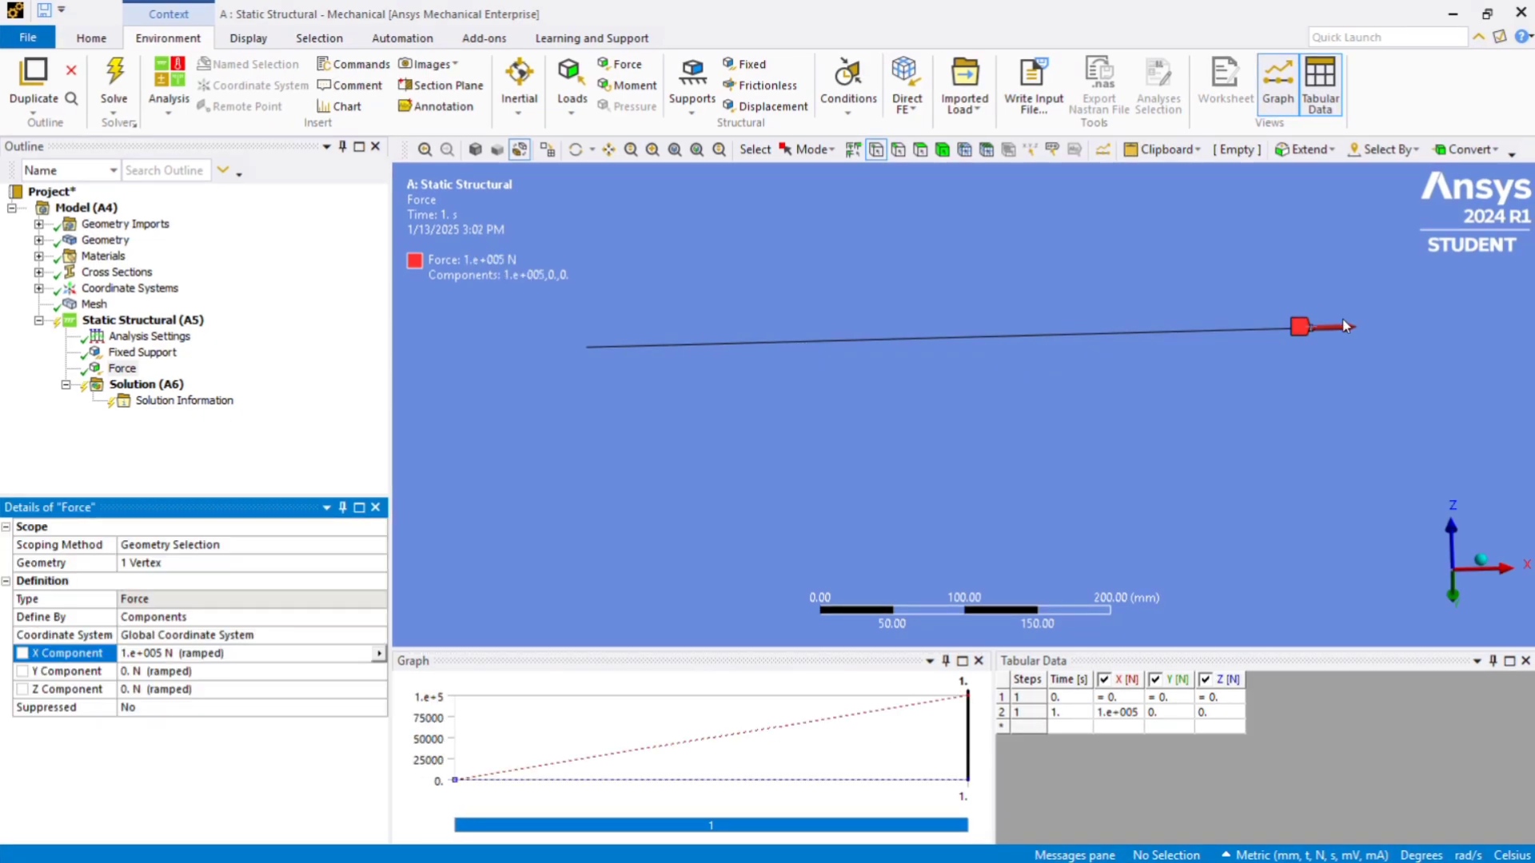
{"action": "middle_click_drag", "start_coordinate": [1384, 372], "coordinate": [1354, 342]}
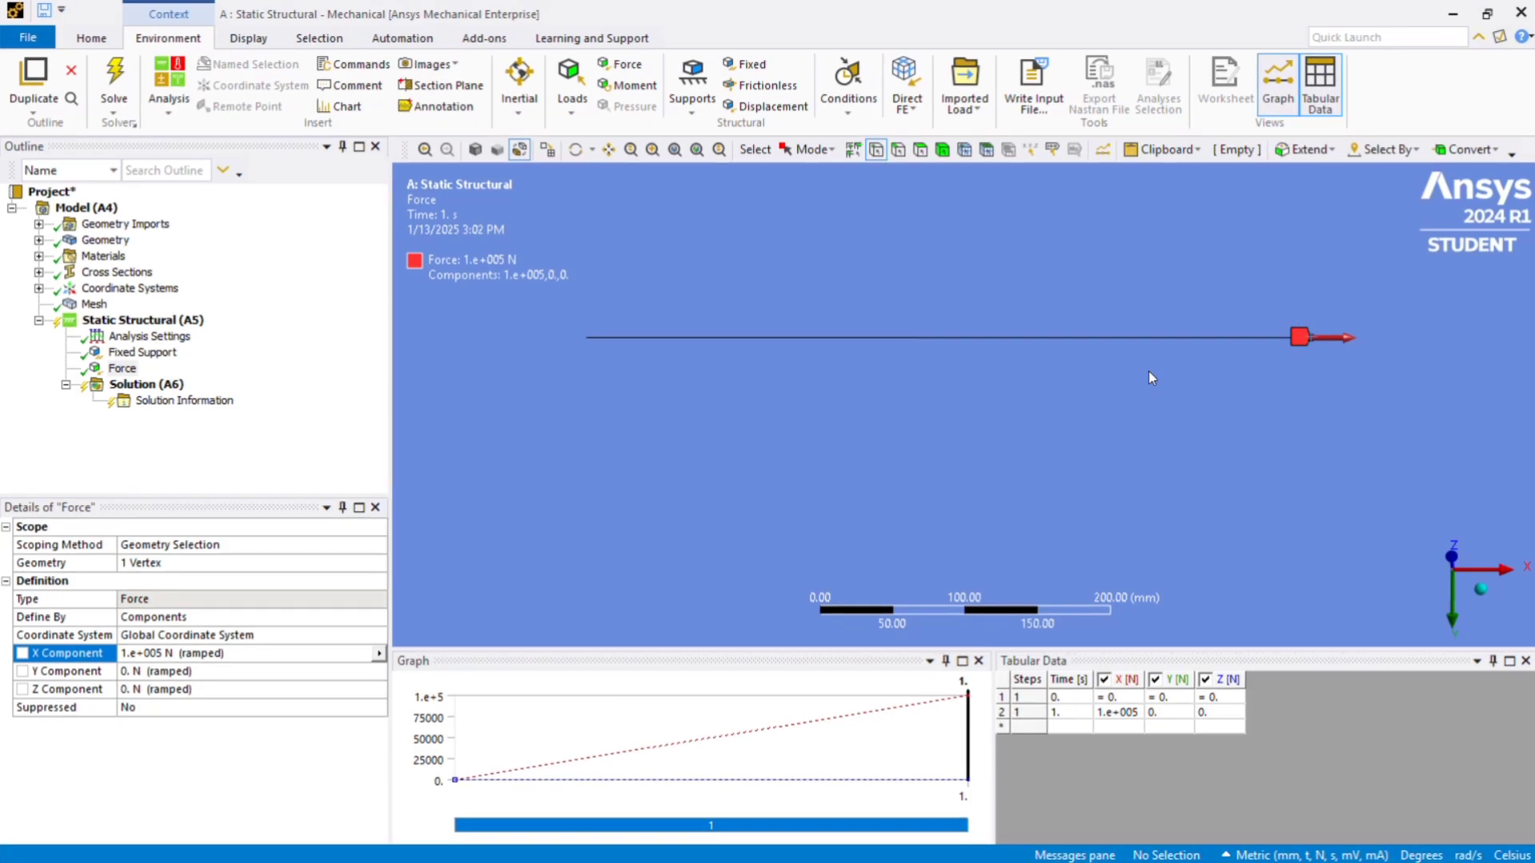
{"action": "left_click", "coordinate": [166, 389]}
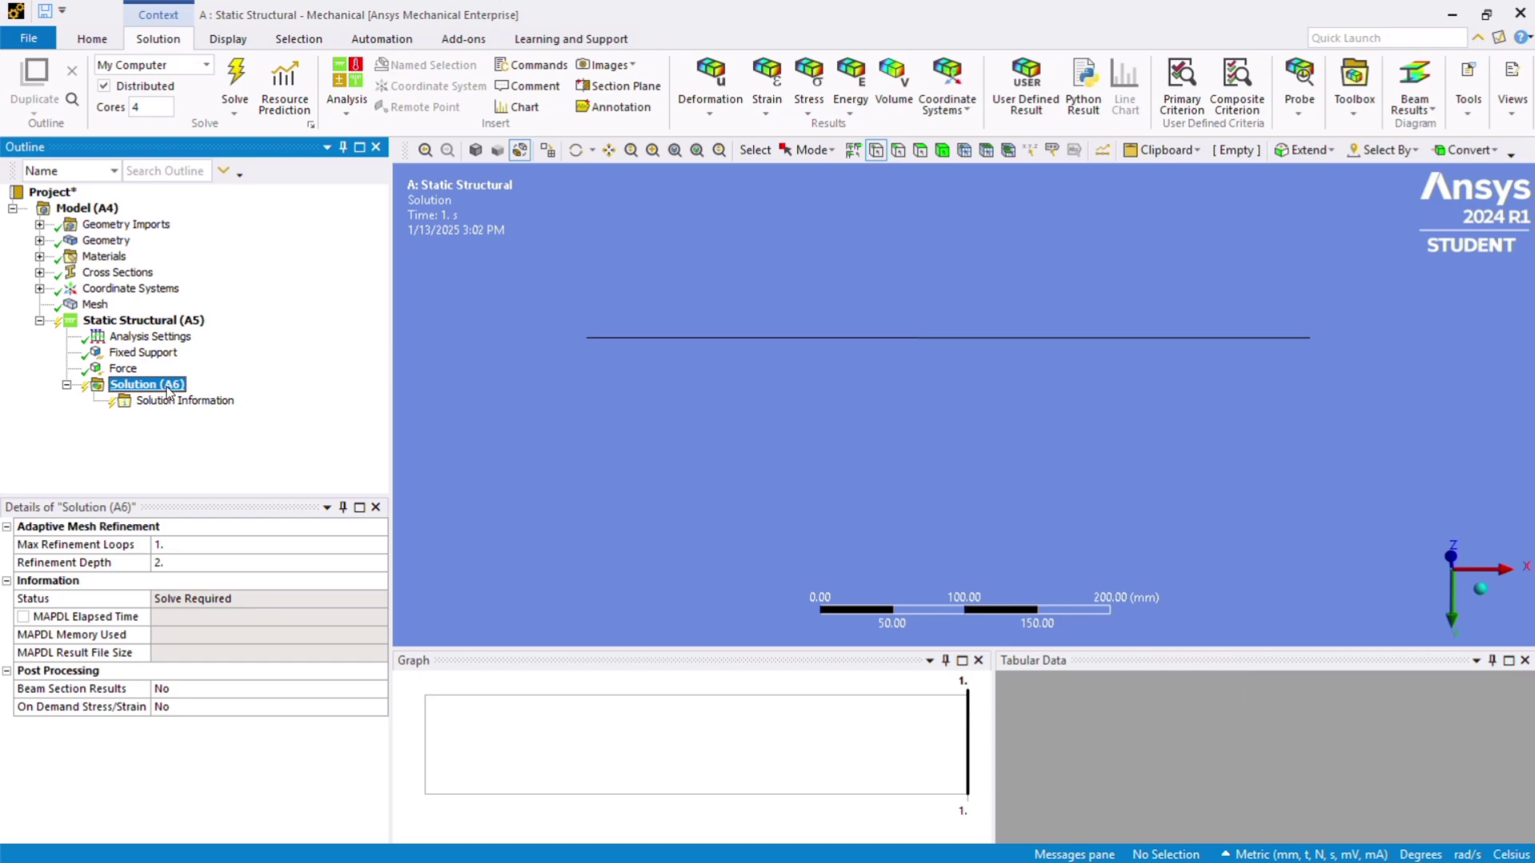
Add Total Deformation and Beam Tool results under Solution, then run Solve.
{"action": "right_click", "coordinate": [167, 392]}
{"action": "mouse_move", "coordinate": [446, 409]}
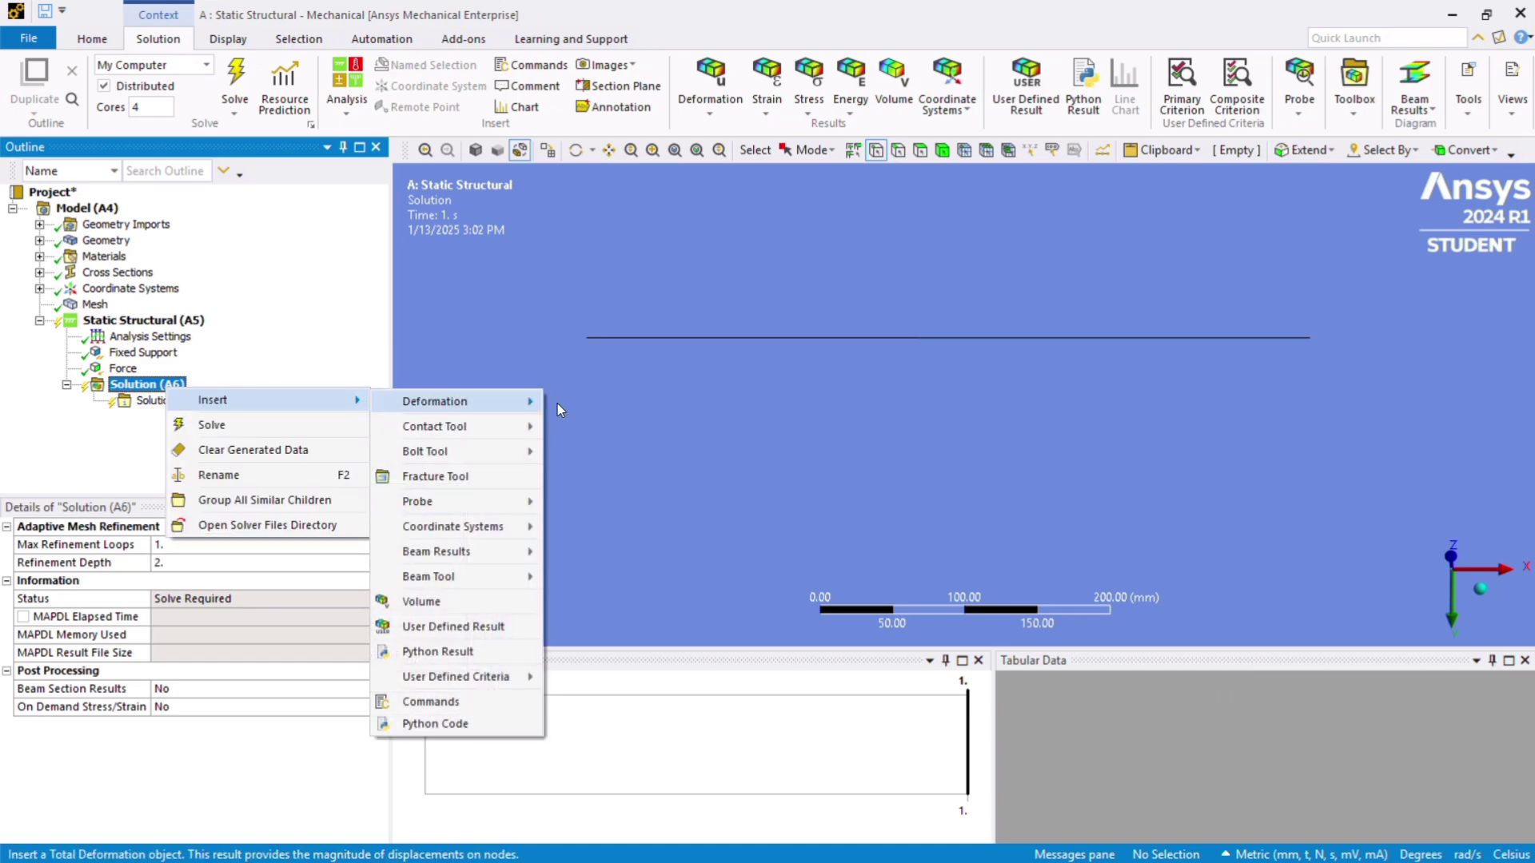
{"action": "left_click", "coordinate": [558, 405]}
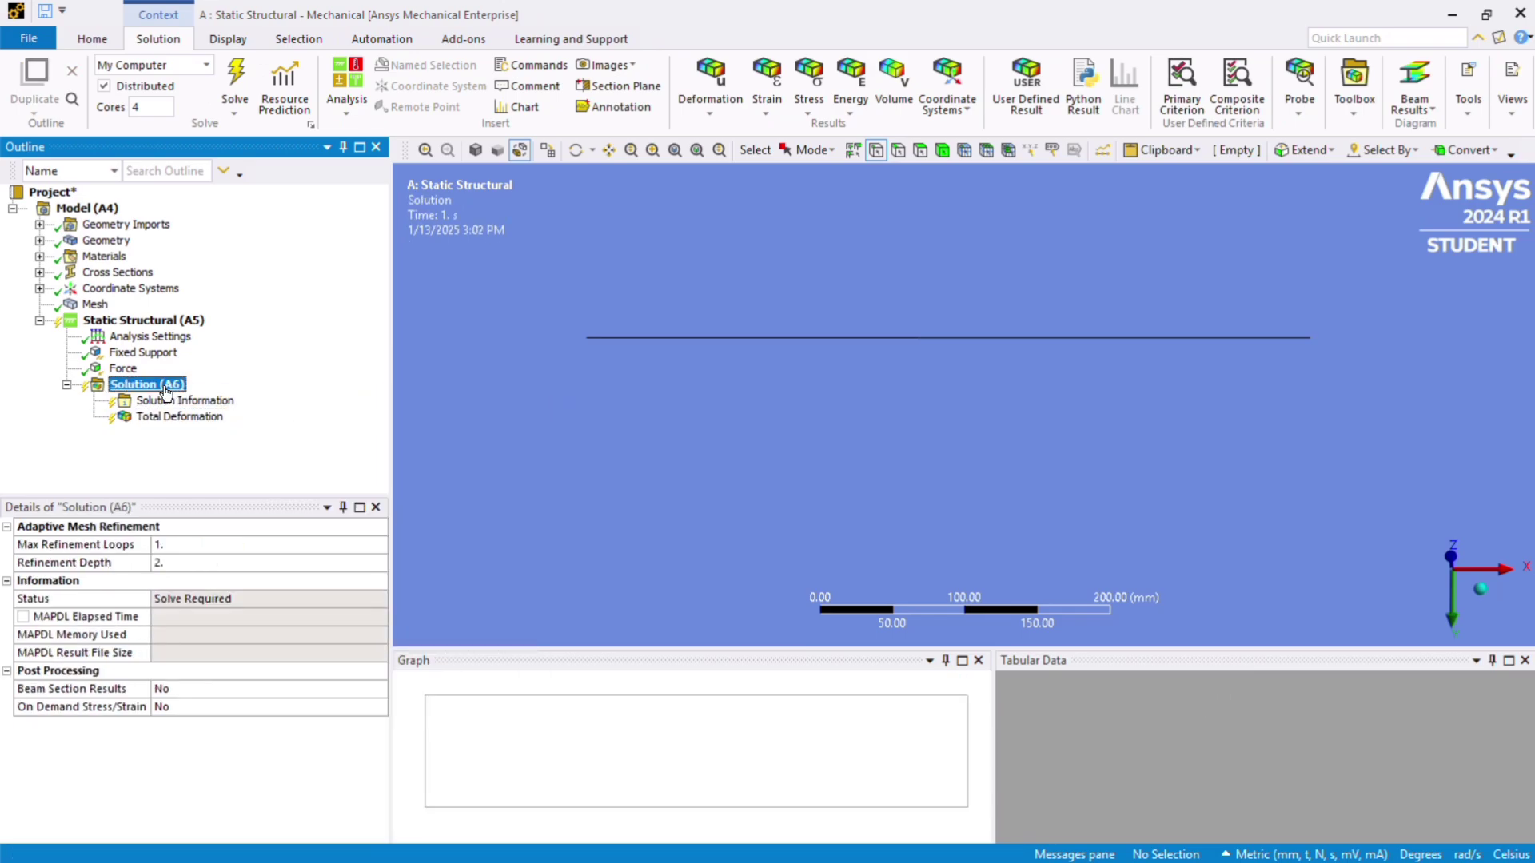
{"action": "right_click", "coordinate": [167, 392]}
{"action": "mouse_move", "coordinate": [464, 574]}
{"action": "left_click", "coordinate": [597, 578]}
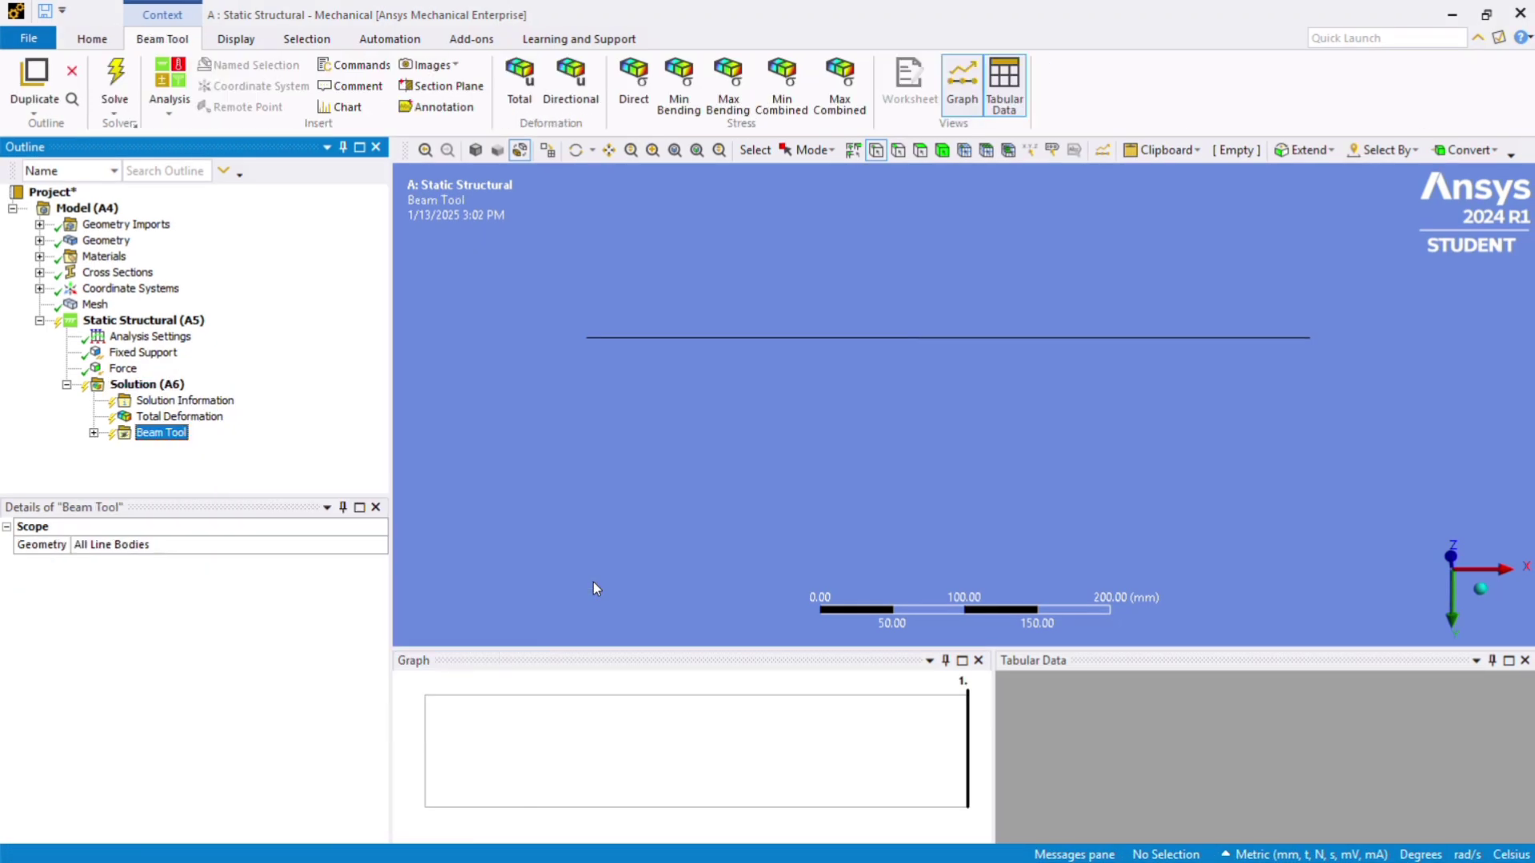
{"action": "left_click", "coordinate": [118, 79]}
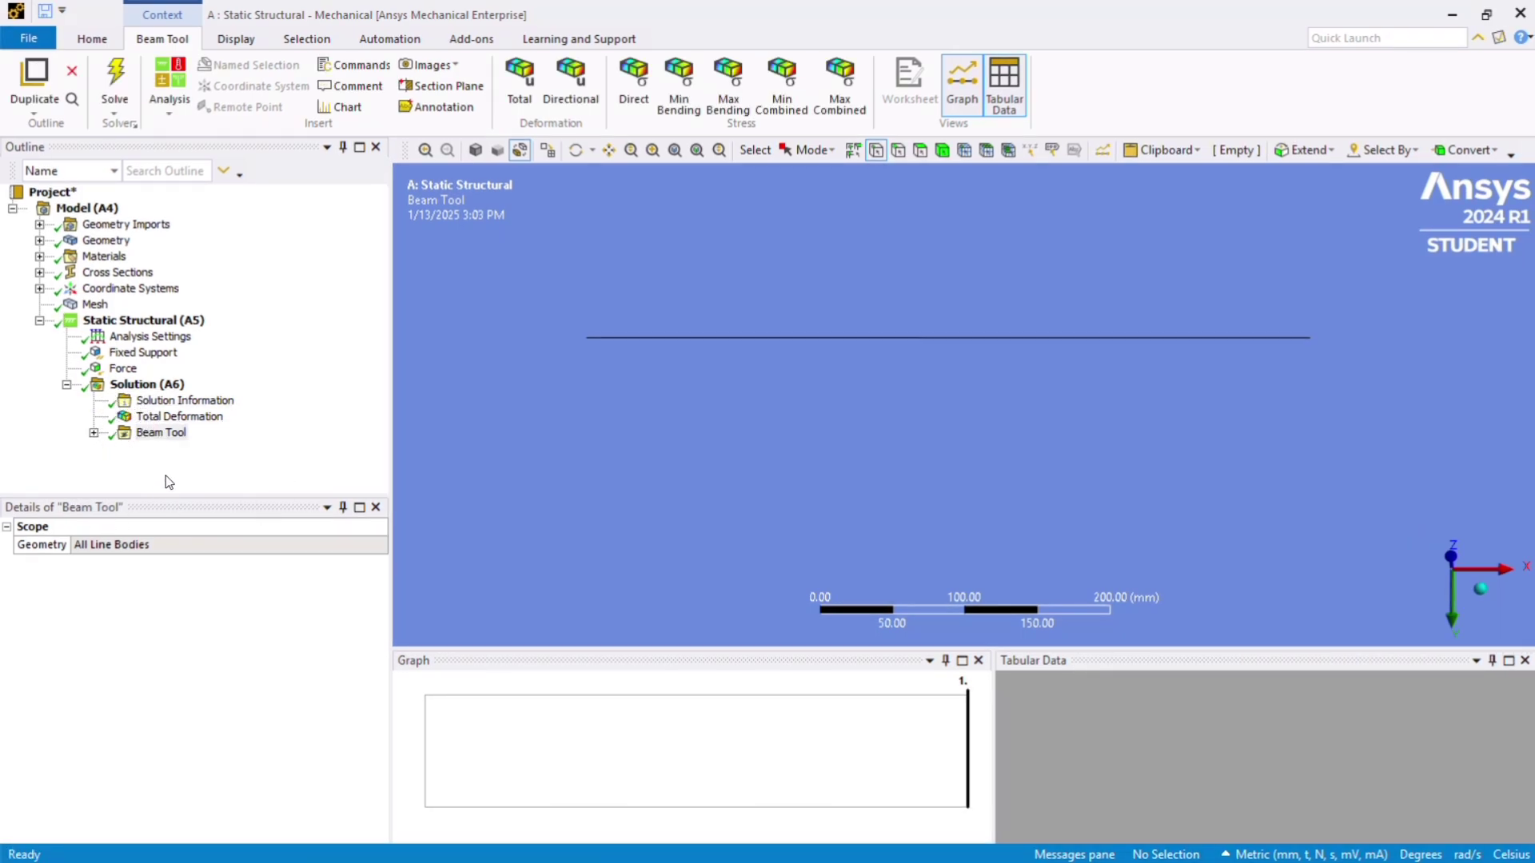
Display the Total Deformation contour, peaking at 0.12742 mm, and inspect its legend values.
{"action": "left_click", "coordinate": [181, 419]}
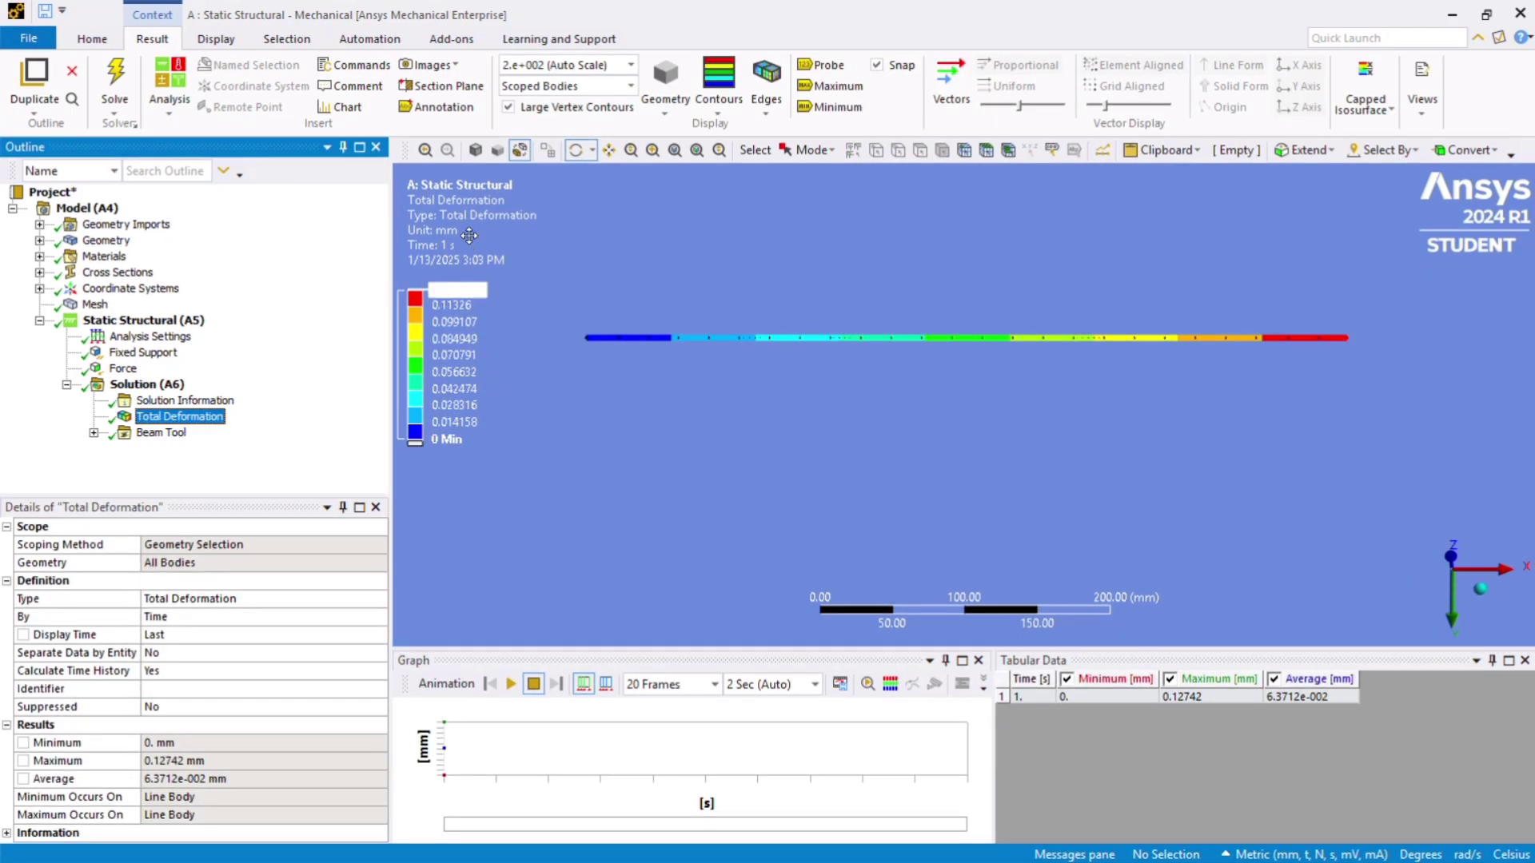
{"action": "left_click", "coordinate": [484, 374]}
{"action": "left_click", "coordinate": [453, 305]}
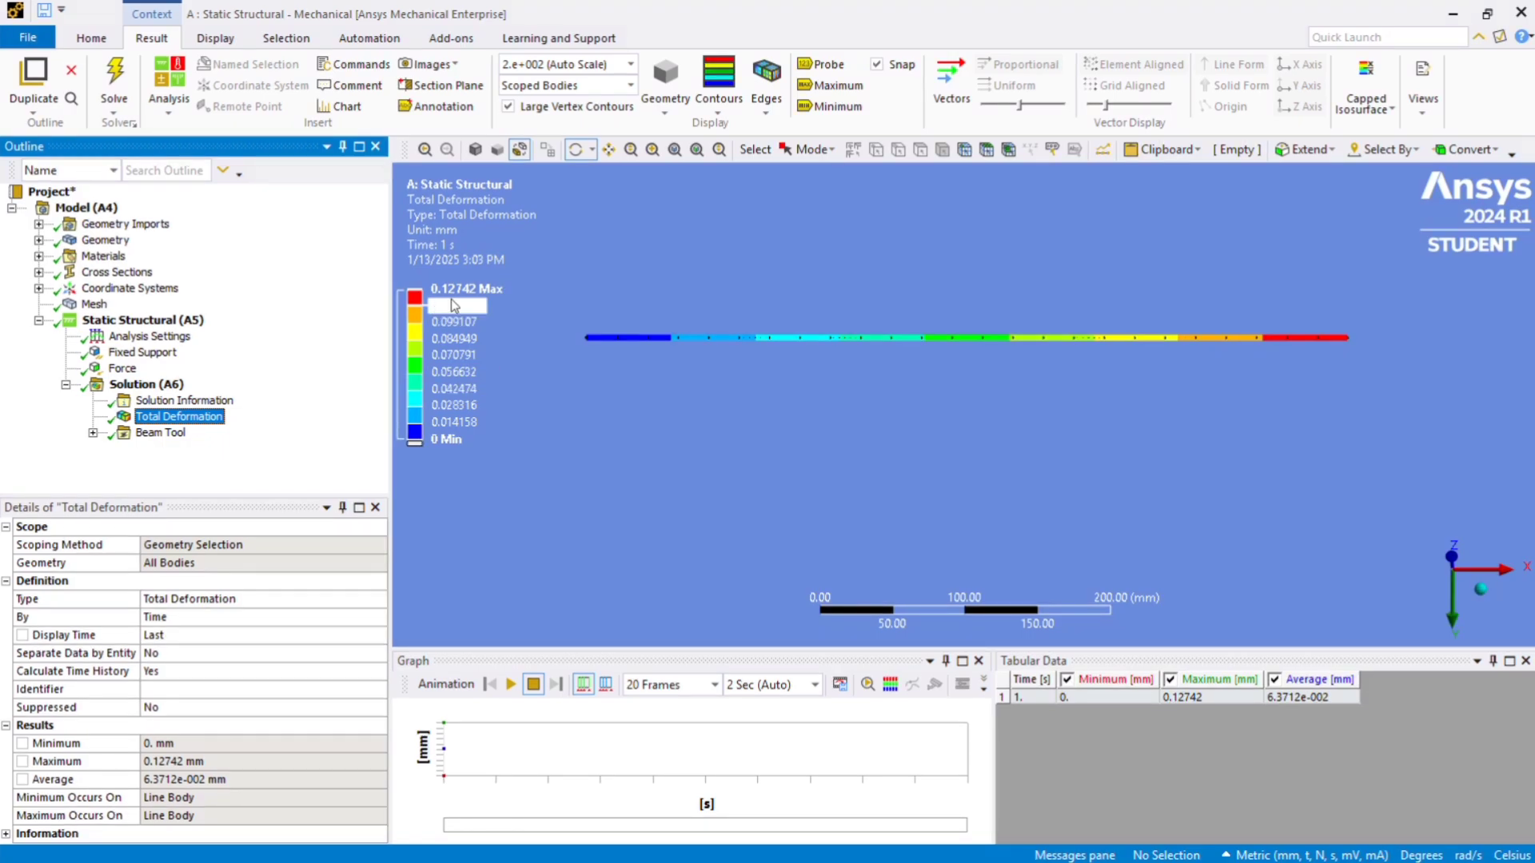
{"action": "left_click", "coordinate": [507, 291]}
{"action": "left_click", "coordinate": [507, 376]}
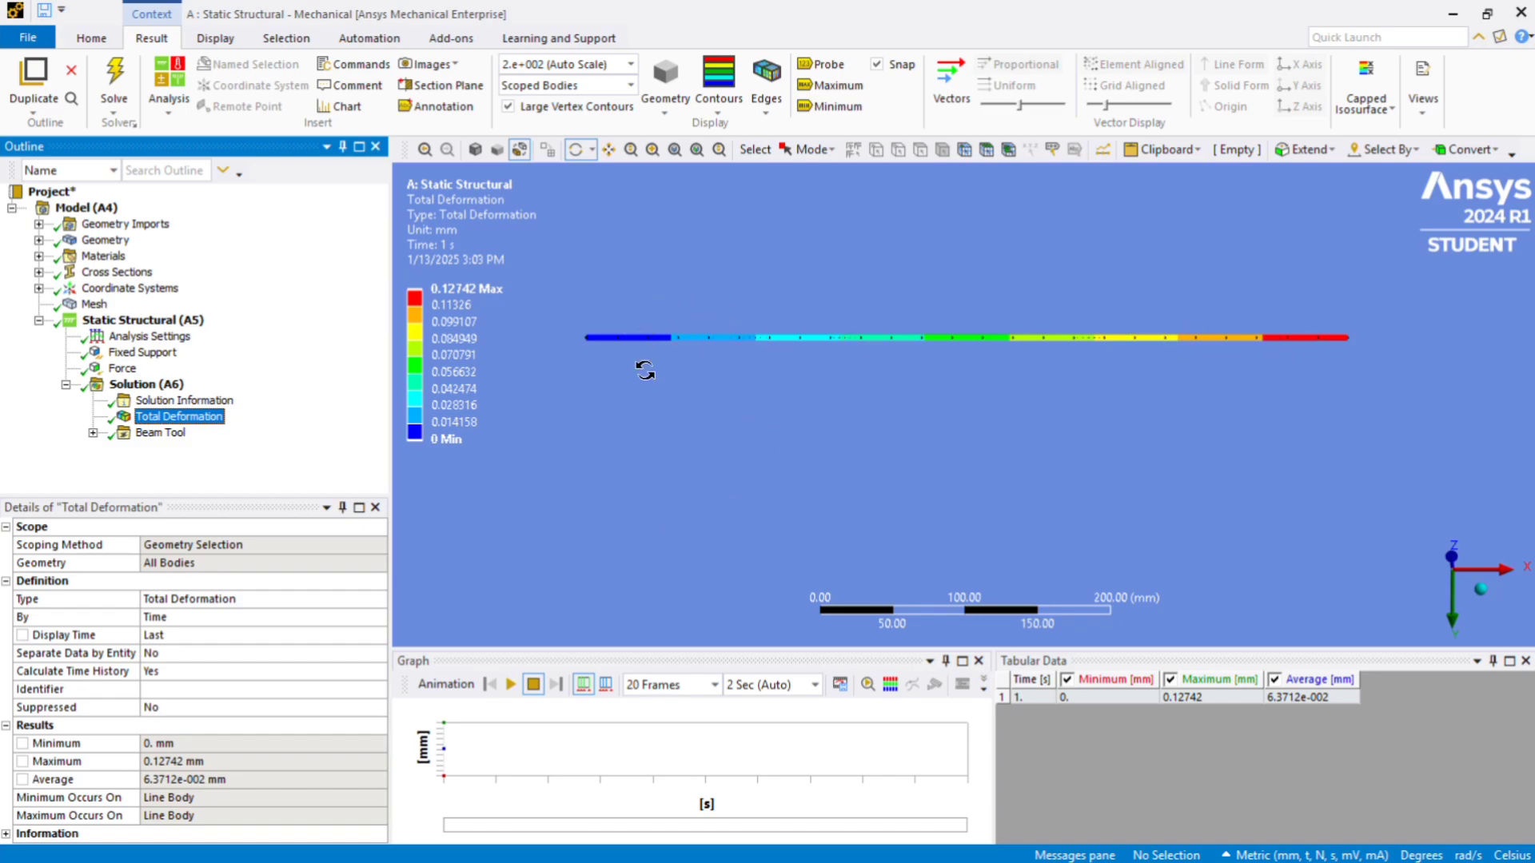
{"action": "left_click", "coordinate": [466, 308]}
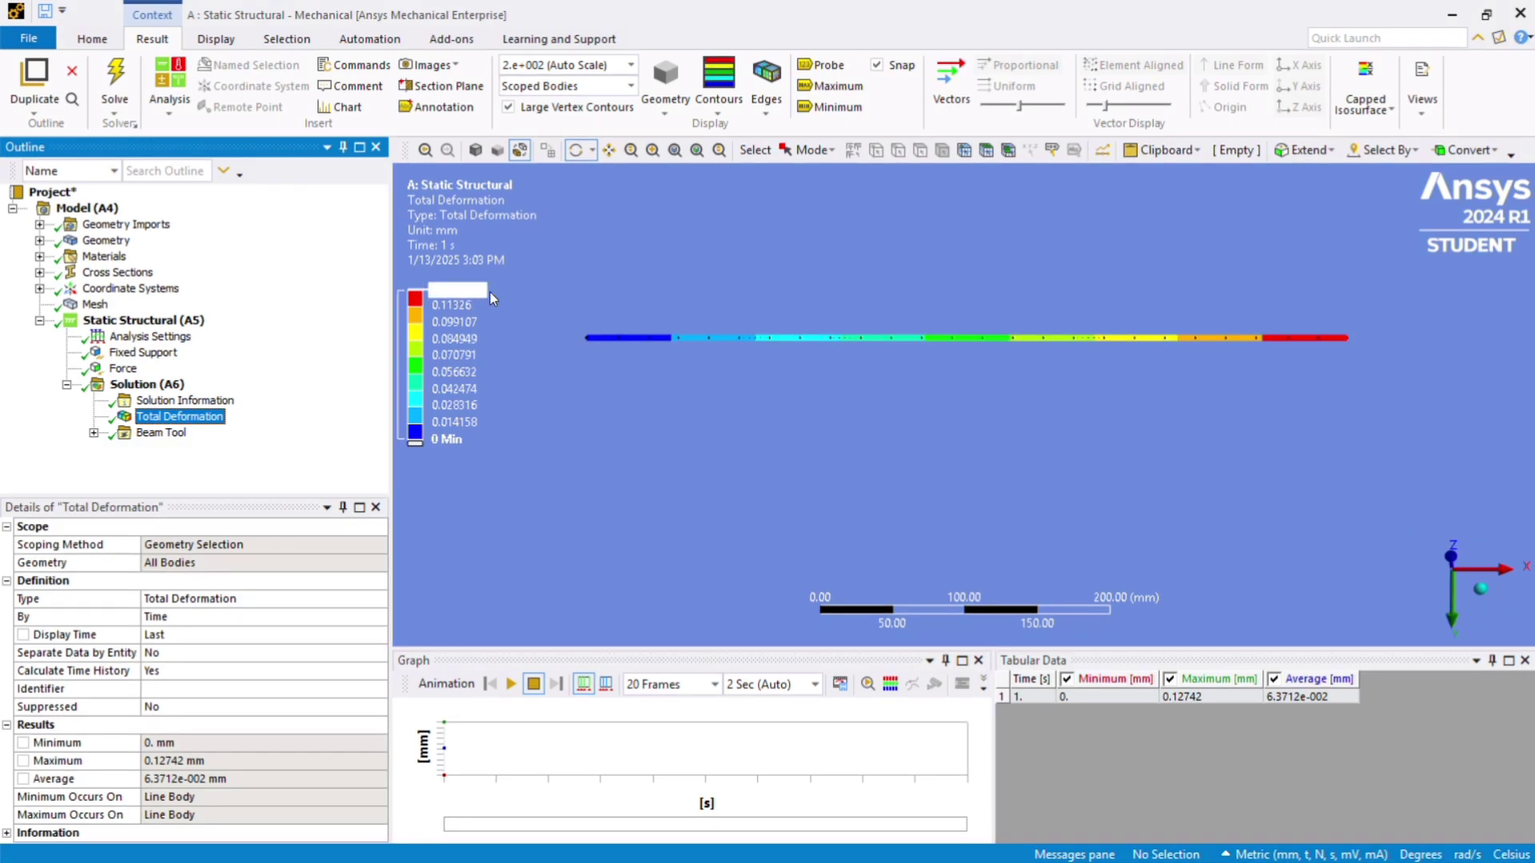
Play and stop the deformation animation, then show the Beam Tool's Direct Stress result.
{"action": "left_click", "coordinate": [510, 685]}
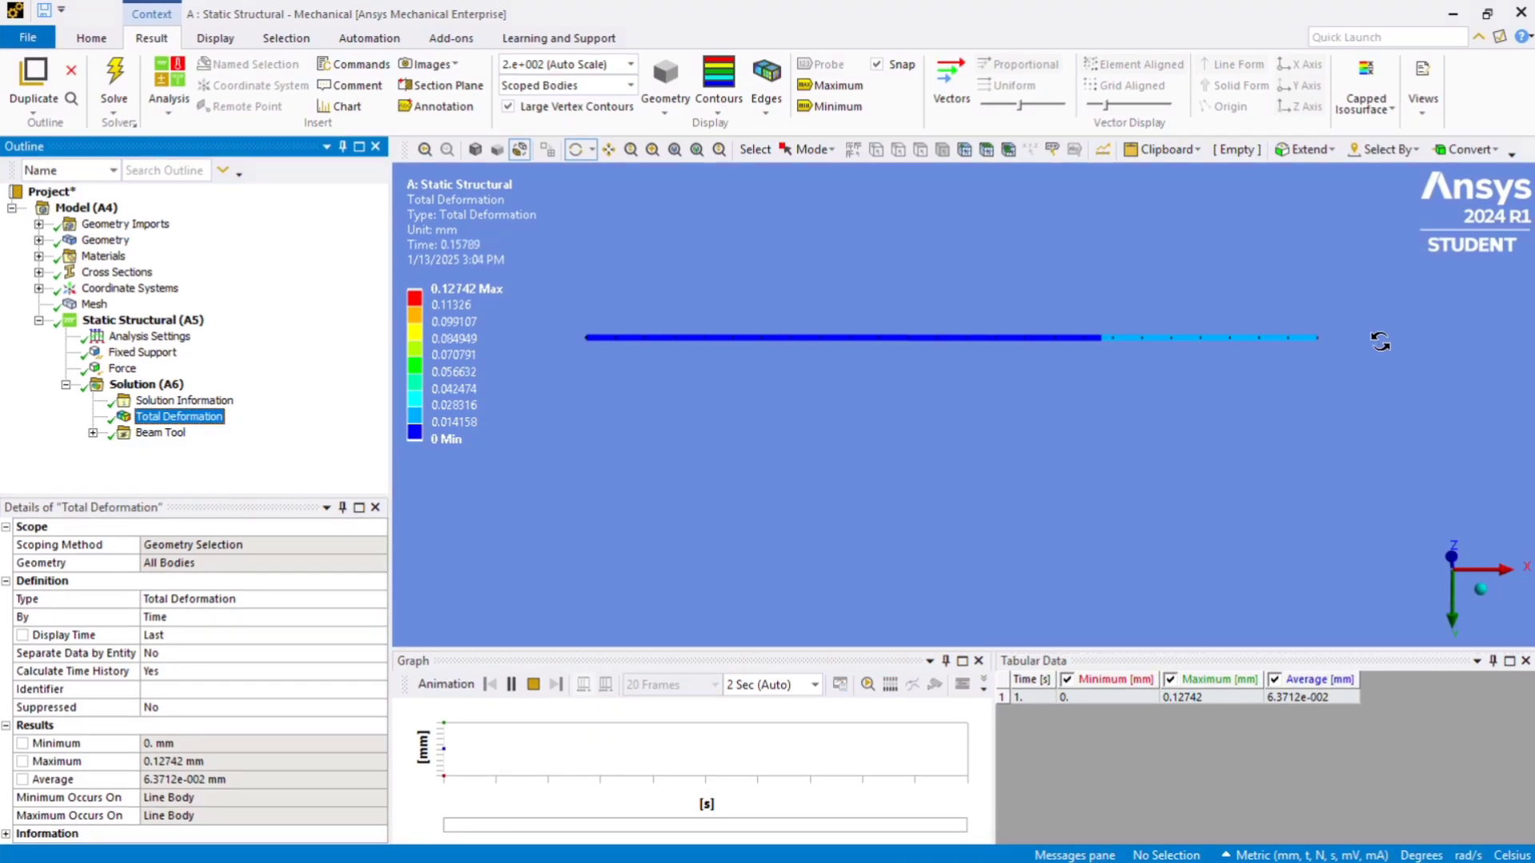
{"action": "left_click", "coordinate": [534, 686]}
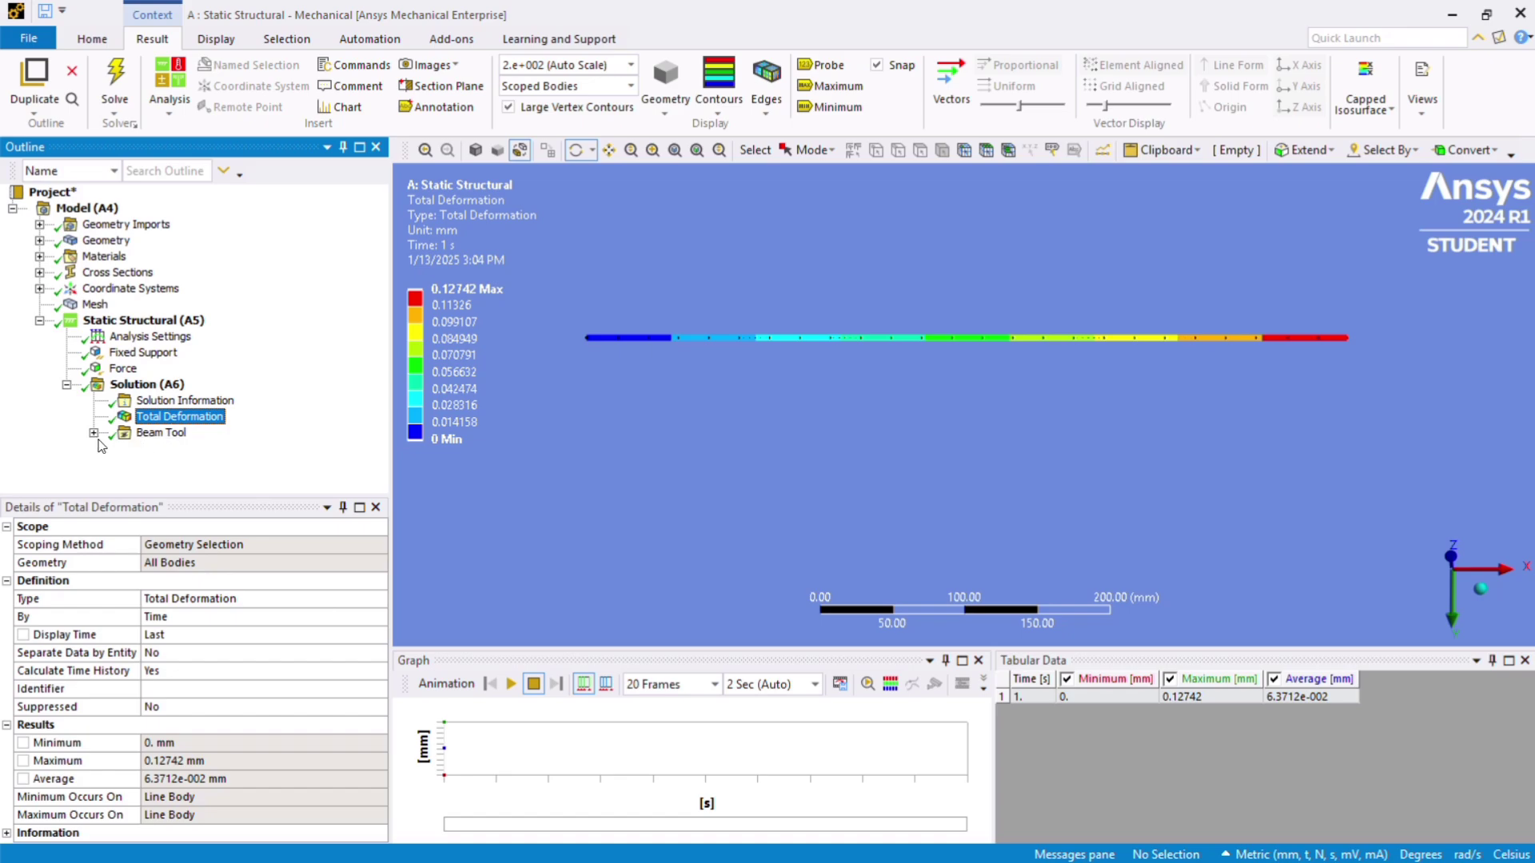
{"action": "left_click", "coordinate": [94, 434]}
{"action": "left_click", "coordinate": [177, 448]}
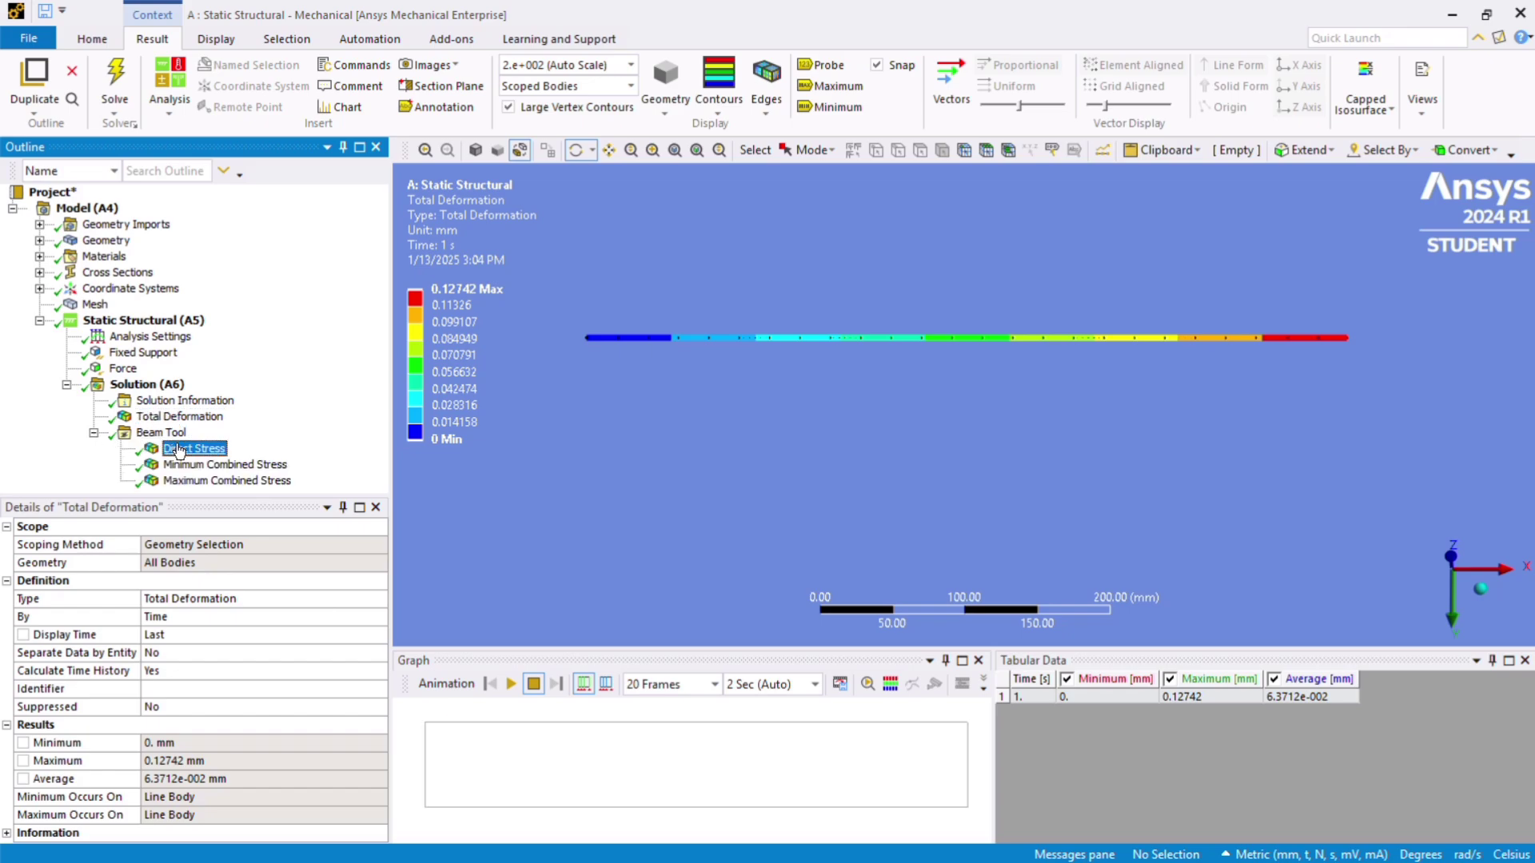